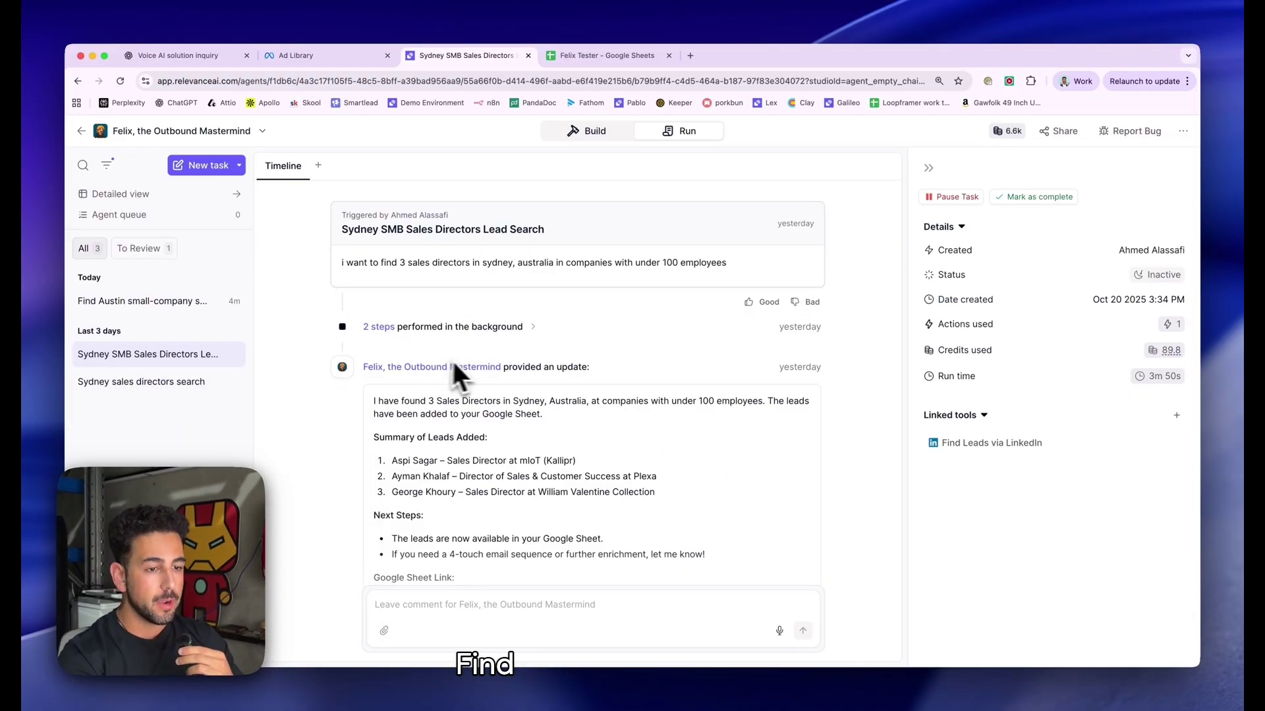
Open the 'View your leads here' Google Sheet link at the end of Felix's update
scroll(436, 495, down, 3)
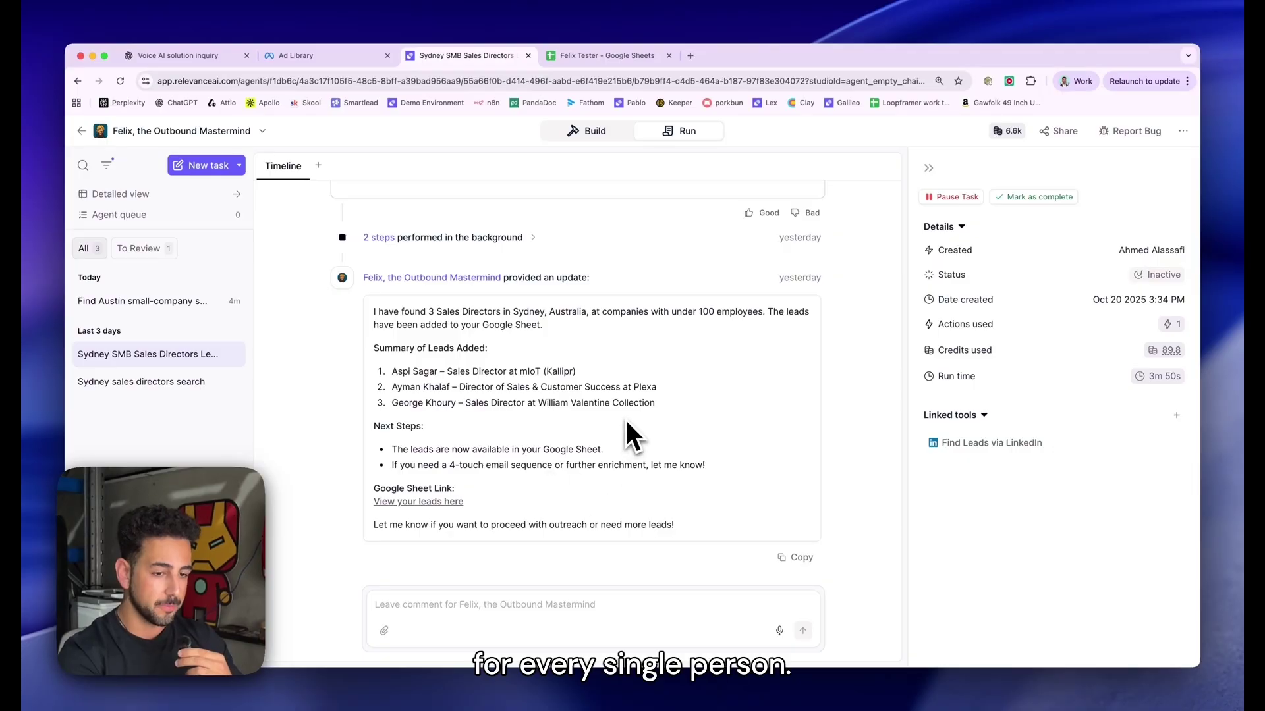
click(393, 503)
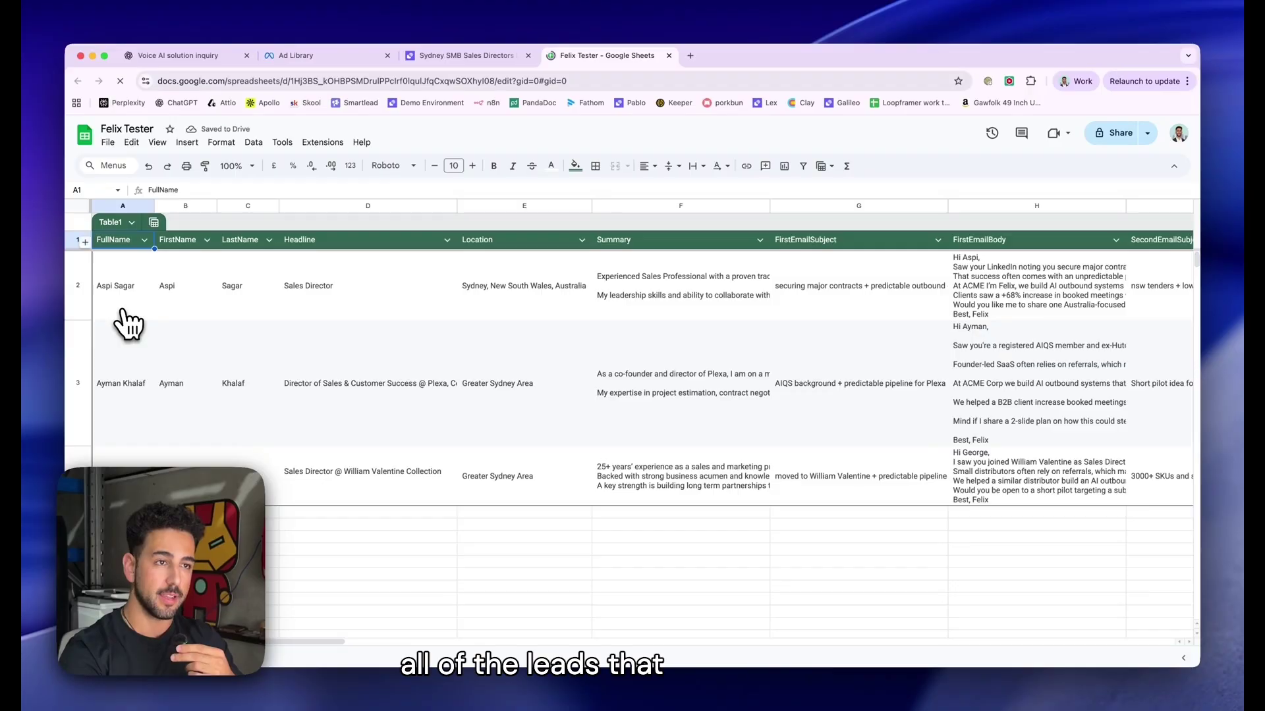
Review the Felix Tester sheet's lead rows and email columns, then return to the Sydney task
scroll(127, 322, right, 5)
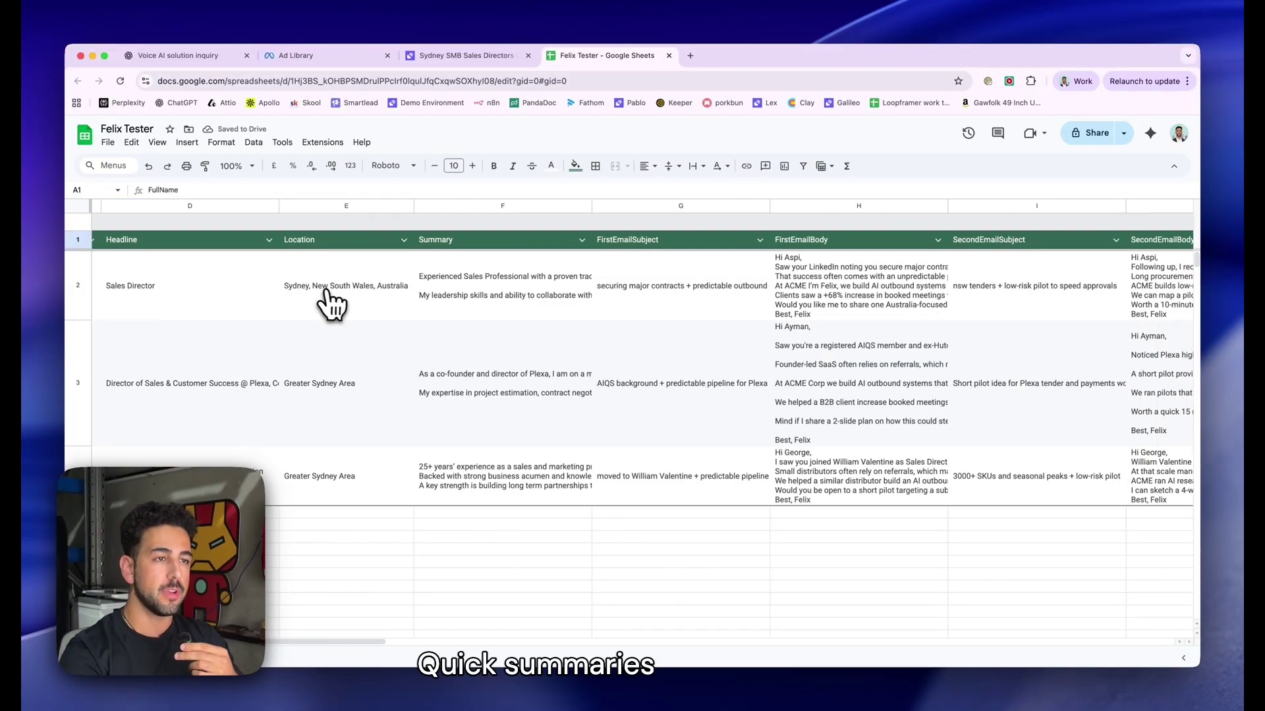
scroll(331, 304, right, 4)
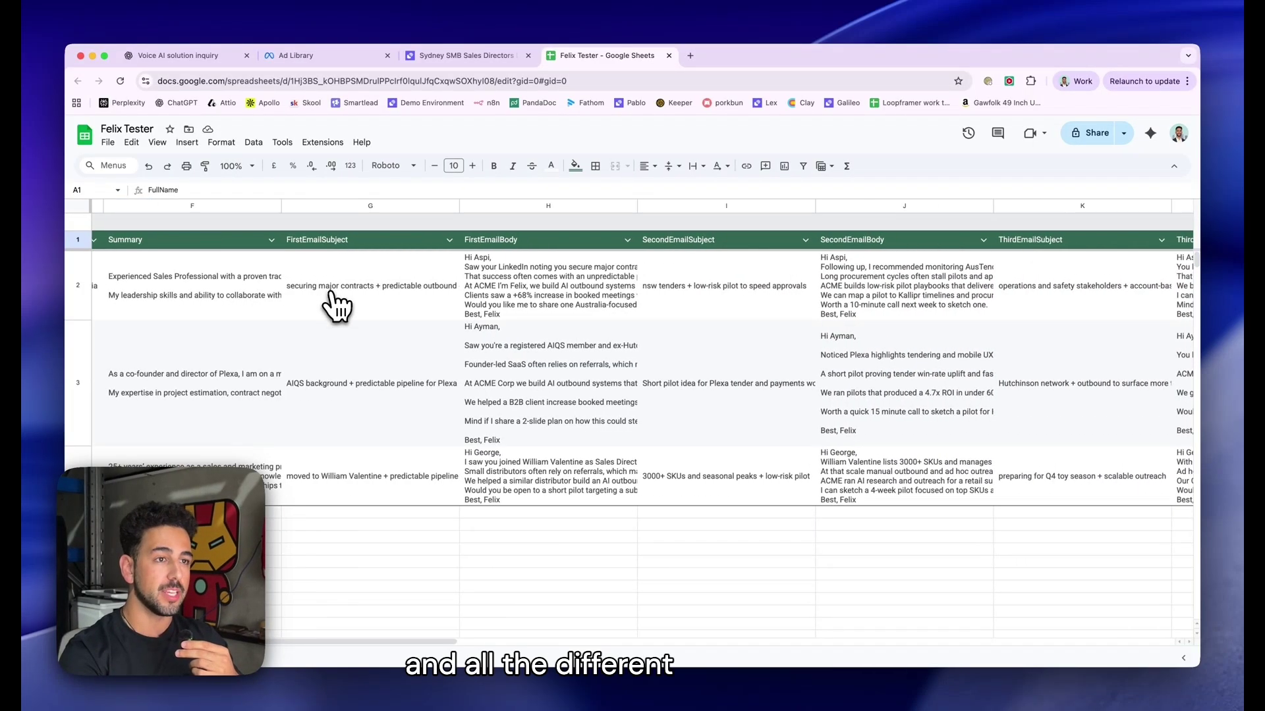
scroll(951, 290, right, 1)
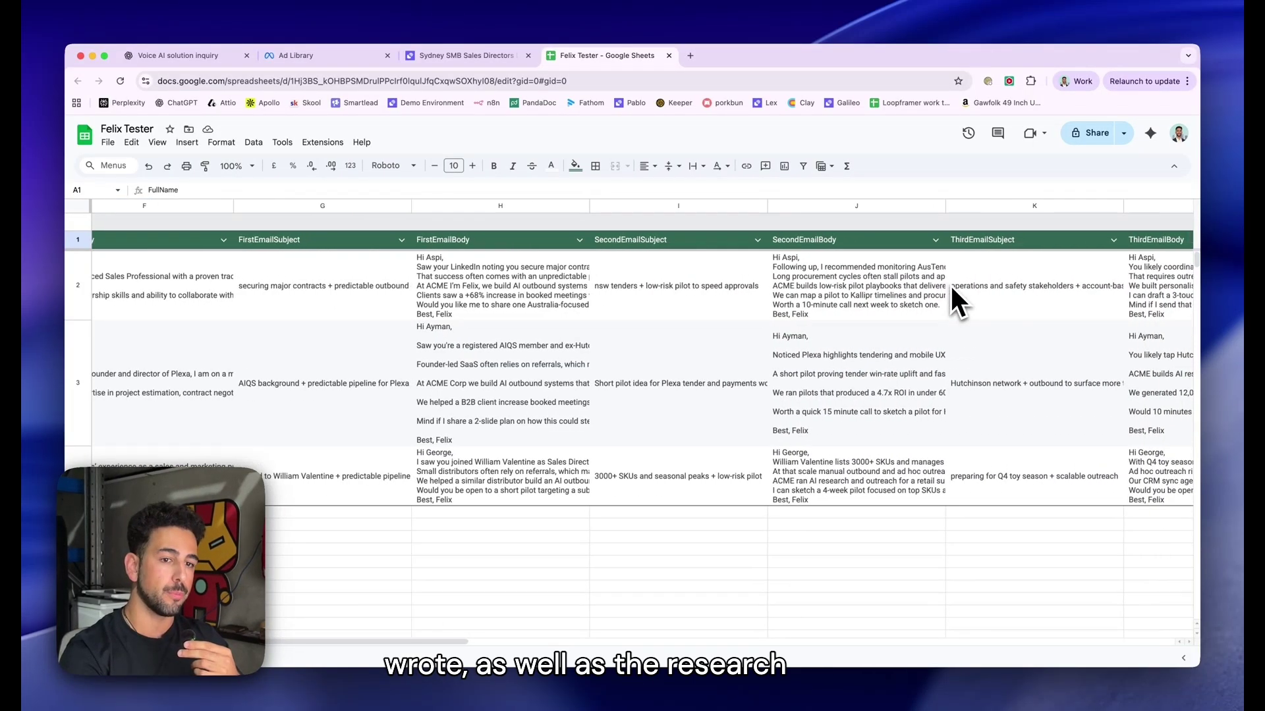
scroll(950, 284, right, 3)
key(ctrl+shift+Tab)
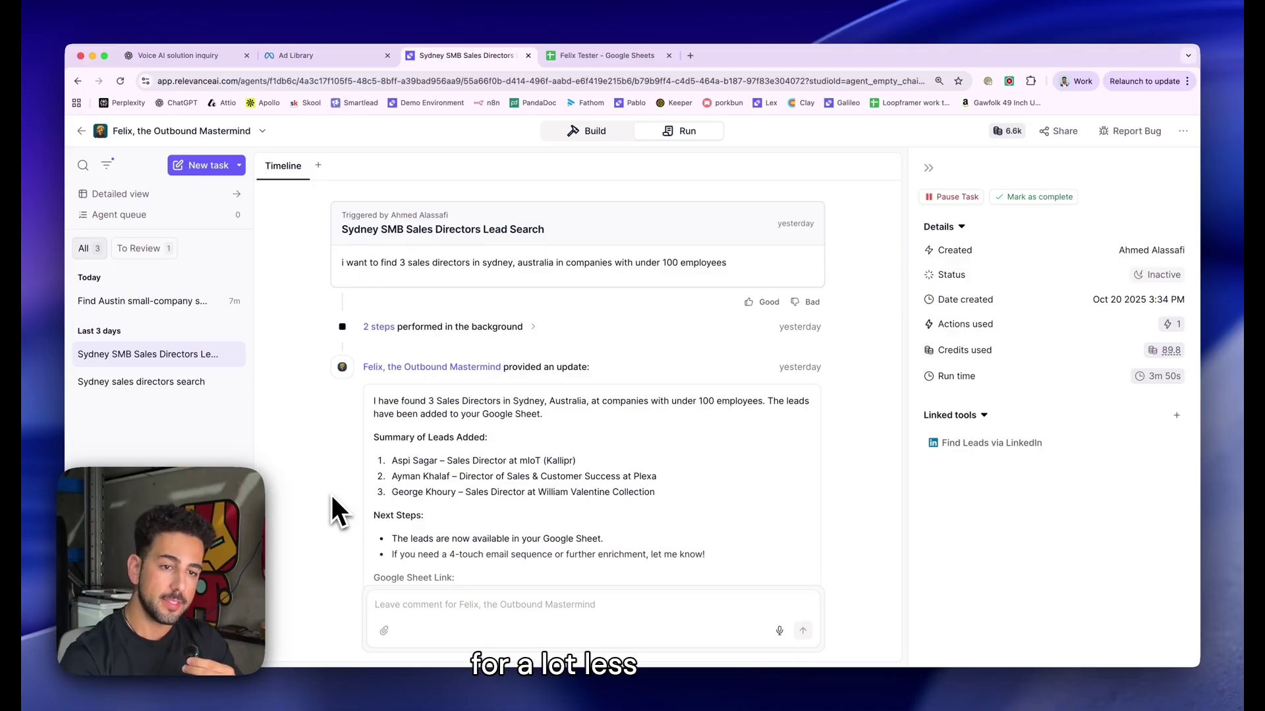
Scroll down the new, unfiltered LinkedIn Sales Navigator lead search page
scroll(332, 496, down, 1)
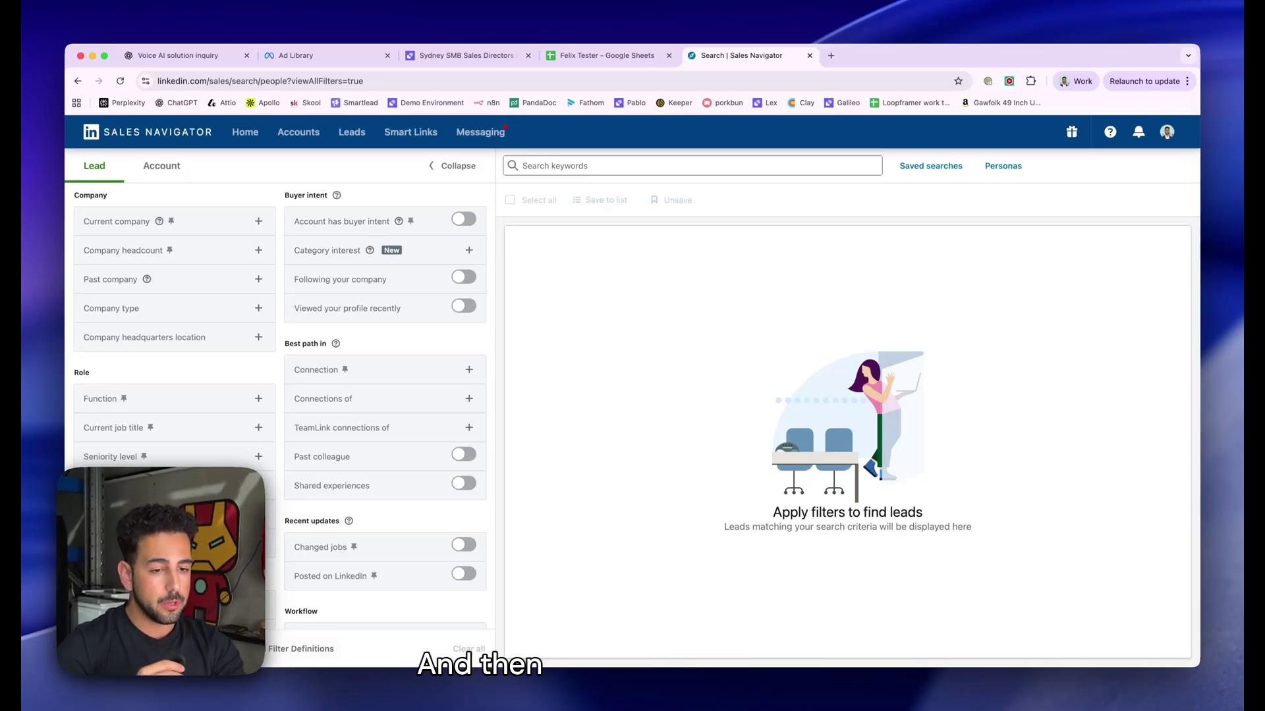
Scan the Sales Navigator filter panel without applying filters, then return to the Felix Tester sheet
scroll(172, 276, down, 3)
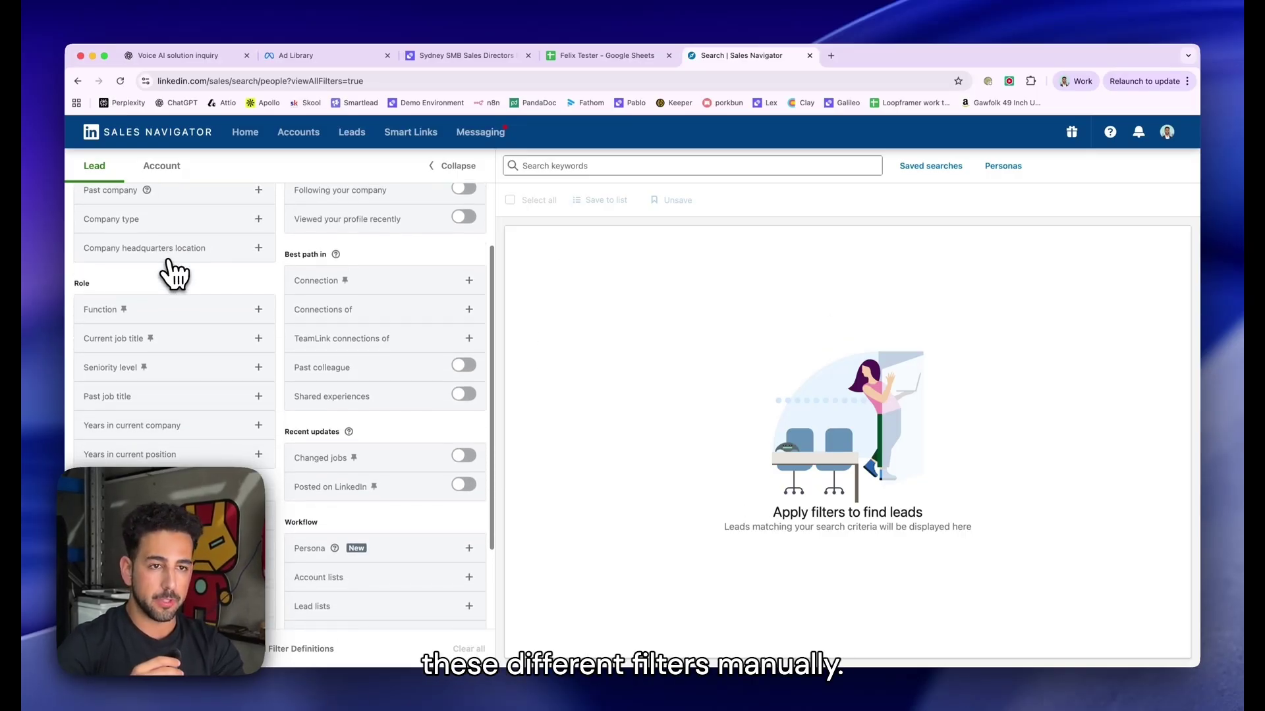
scroll(172, 275, up, 3)
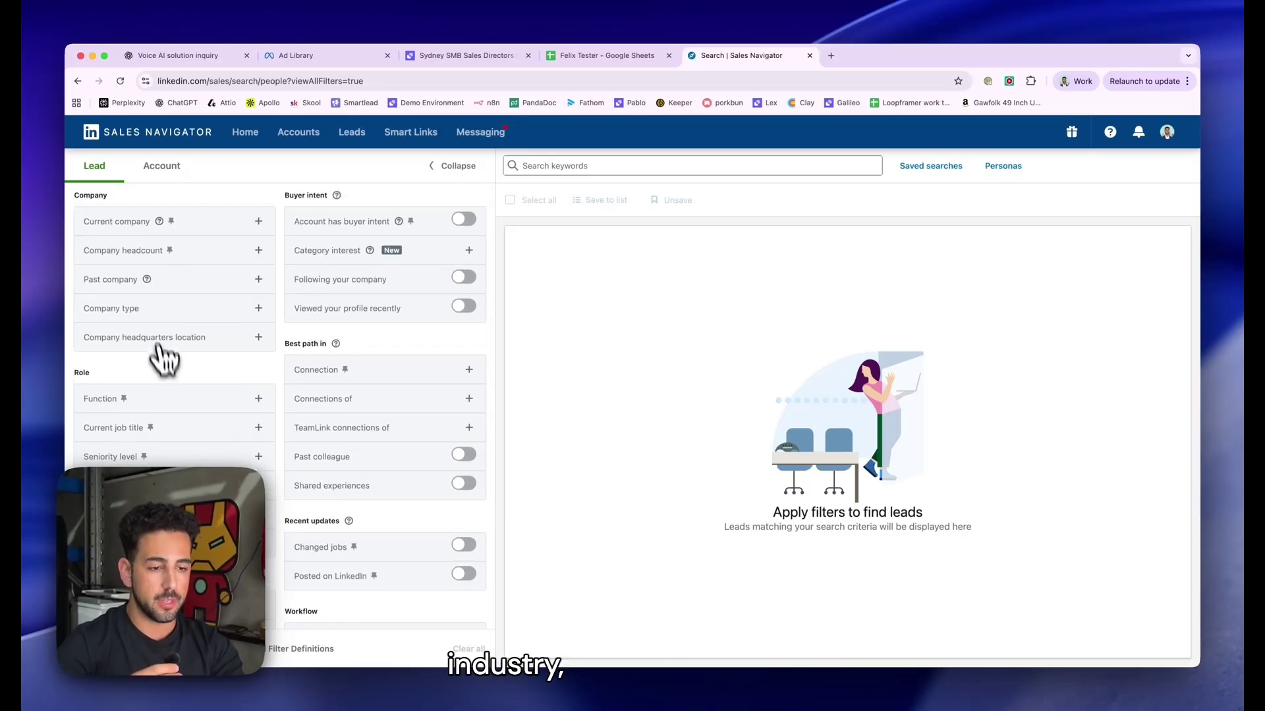
scroll(164, 379, down, 1)
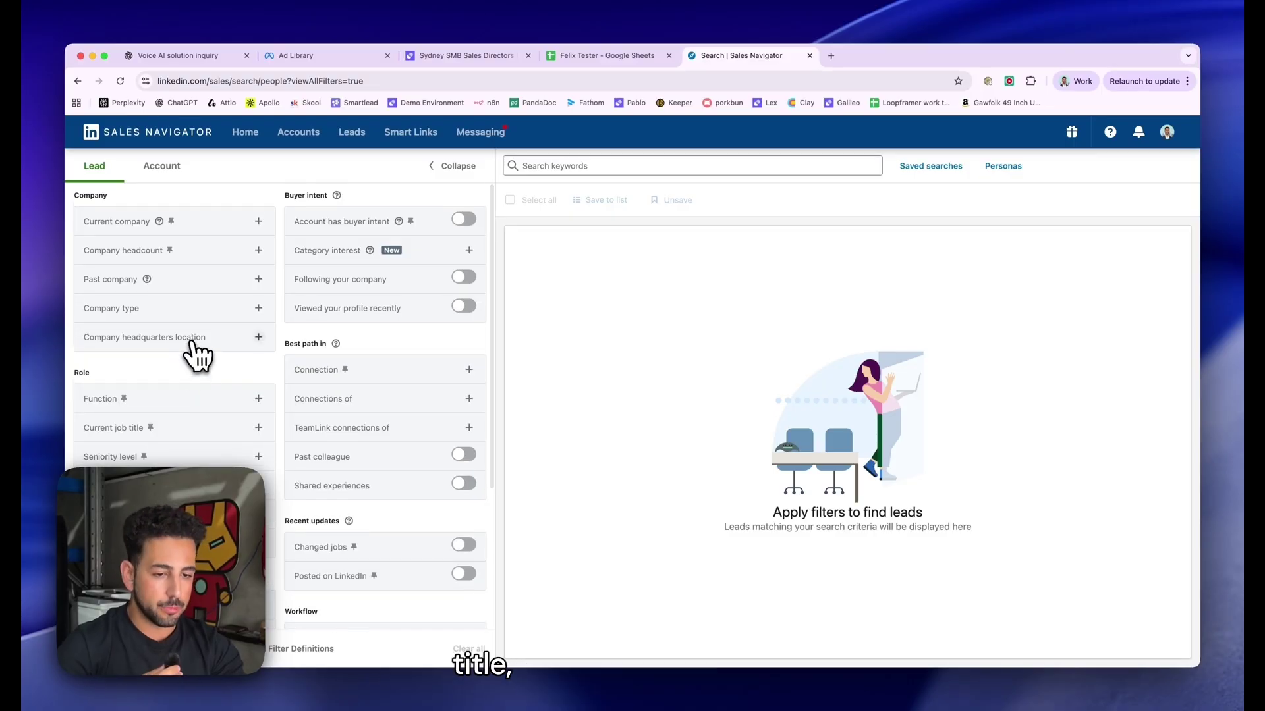
scroll(198, 359, up, 1)
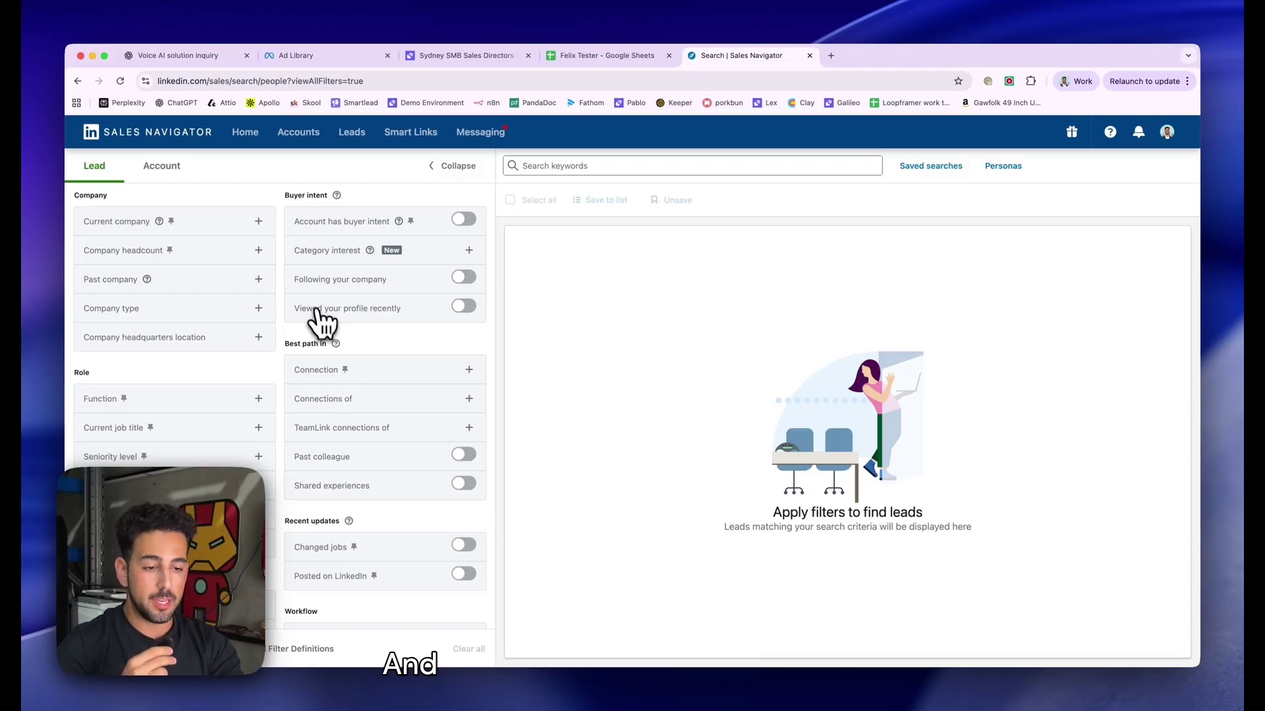
key(ctrl+shift+Tab)
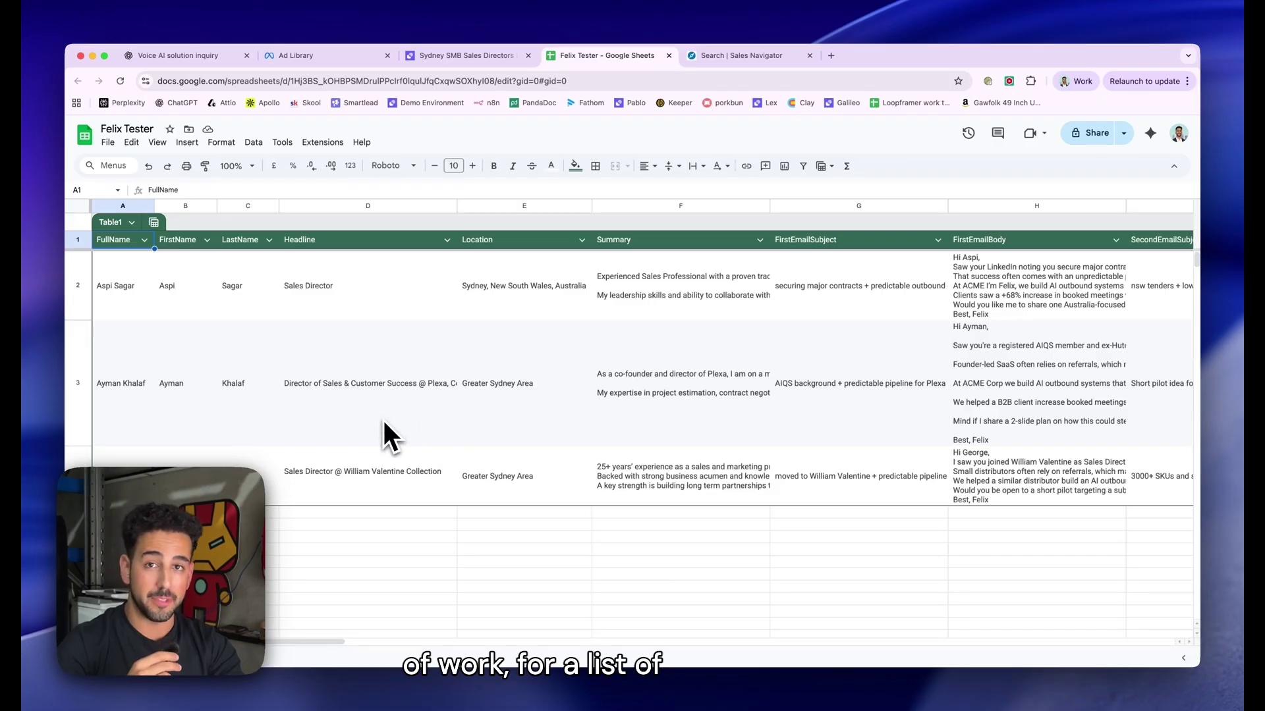
Return to the Sydney task, select and deselect its lead request text, and scroll down
click(484, 56)
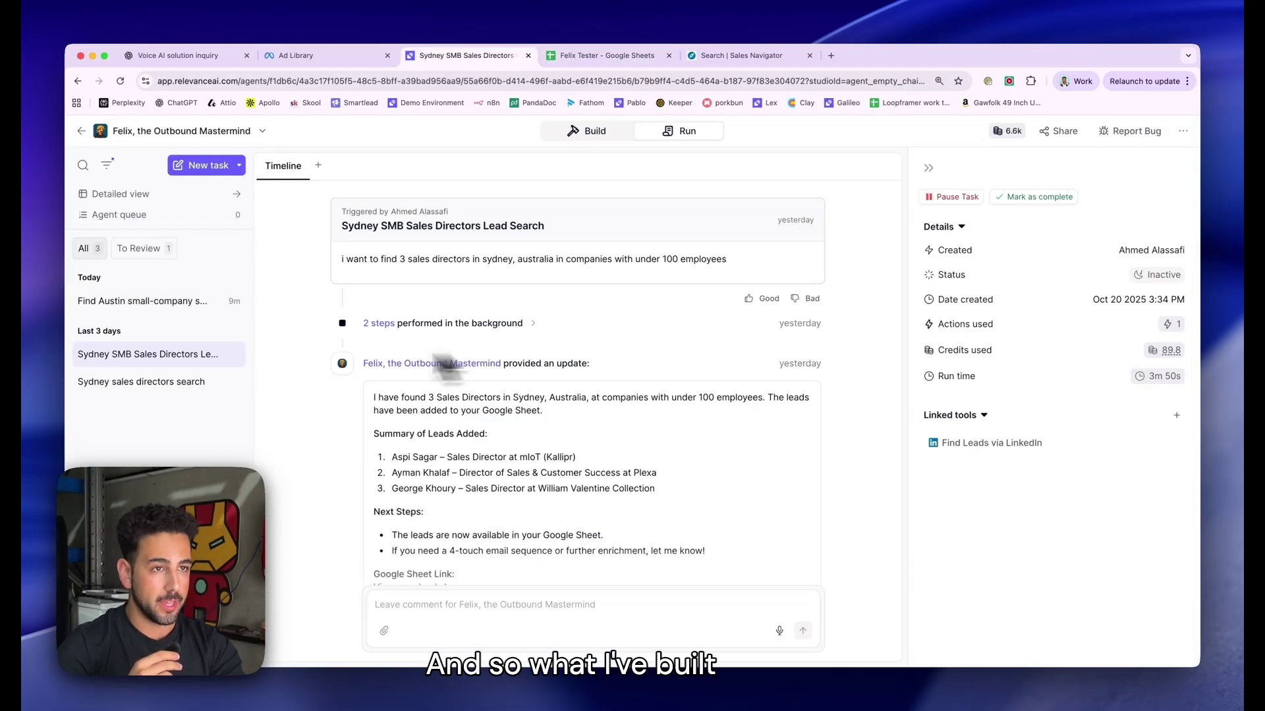
drag(350, 261, 655, 293)
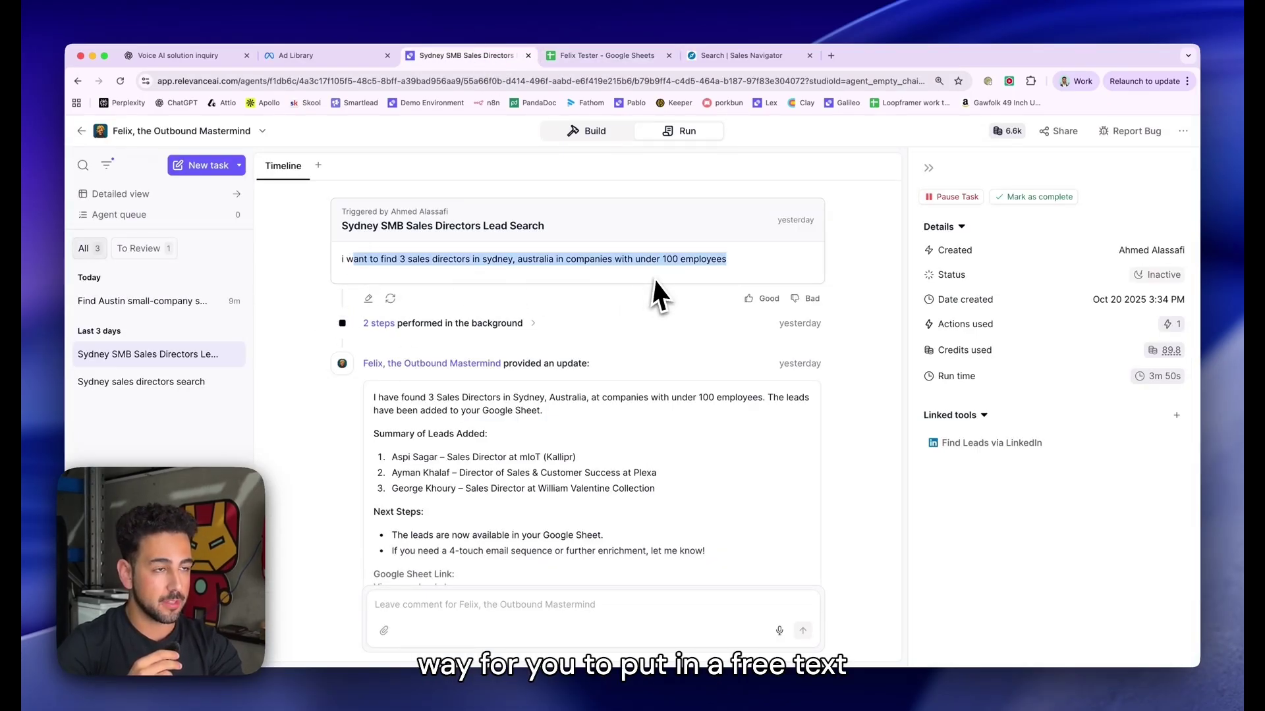
click(655, 278)
scroll(539, 326, down, 1)
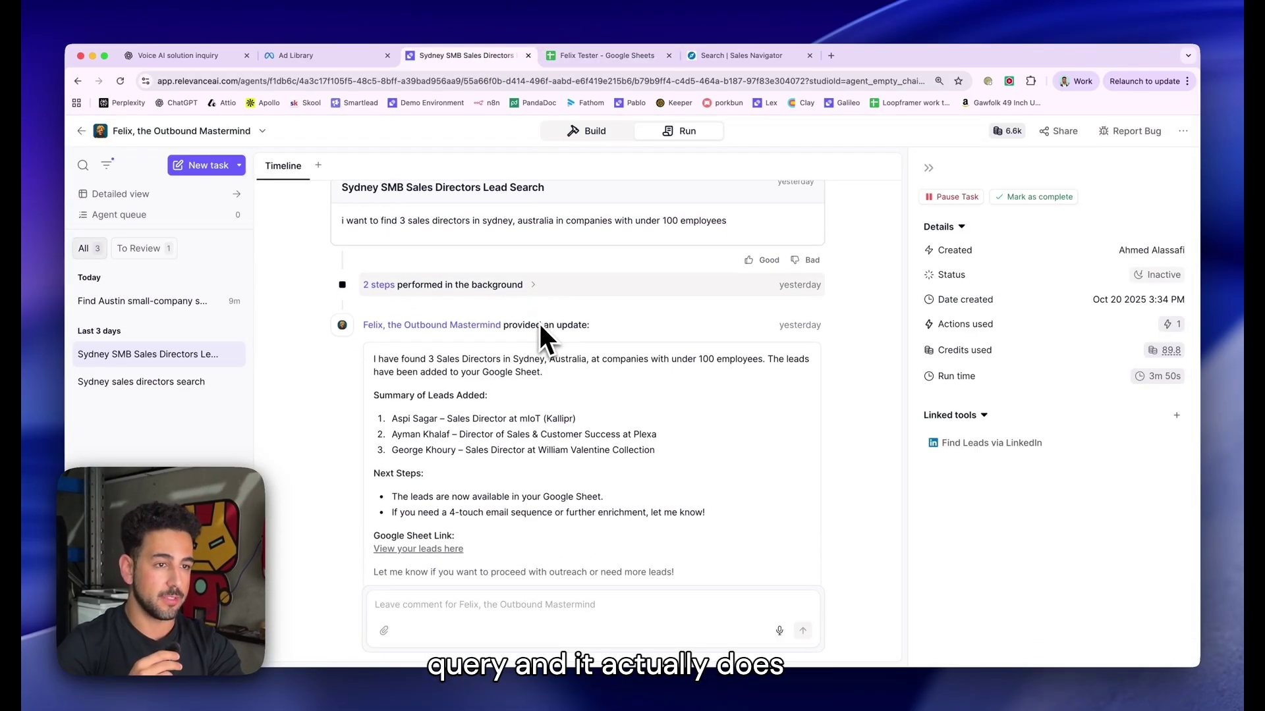
scroll(412, 497, down, 1)
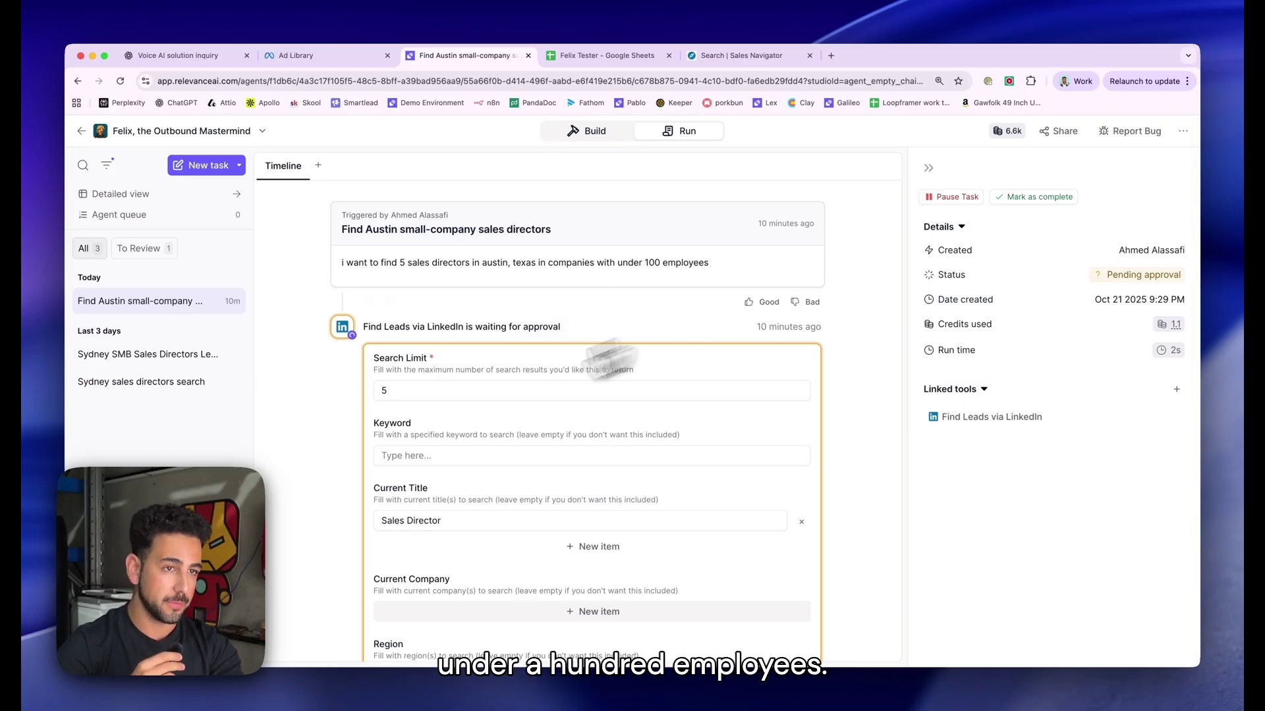
scroll(336, 403, down, 2)
scroll(584, 353, down, 15)
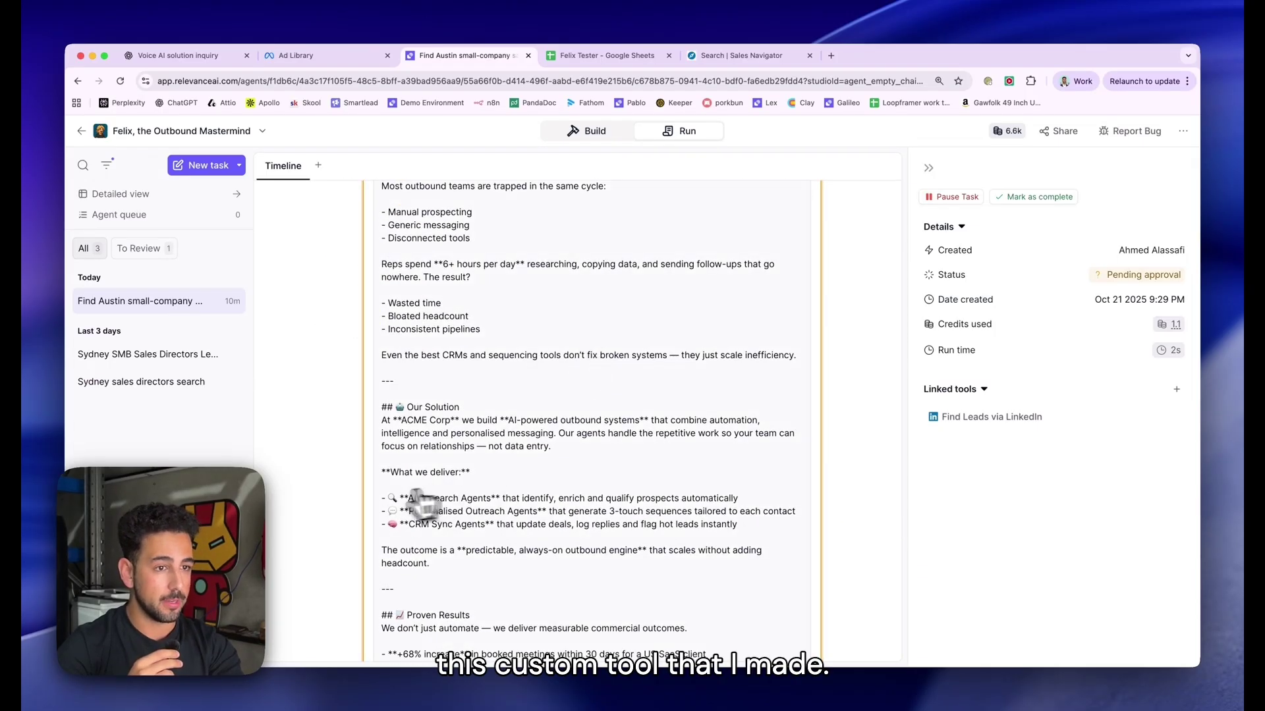
scroll(409, 500, up, 15)
scroll(311, 518, up, 2)
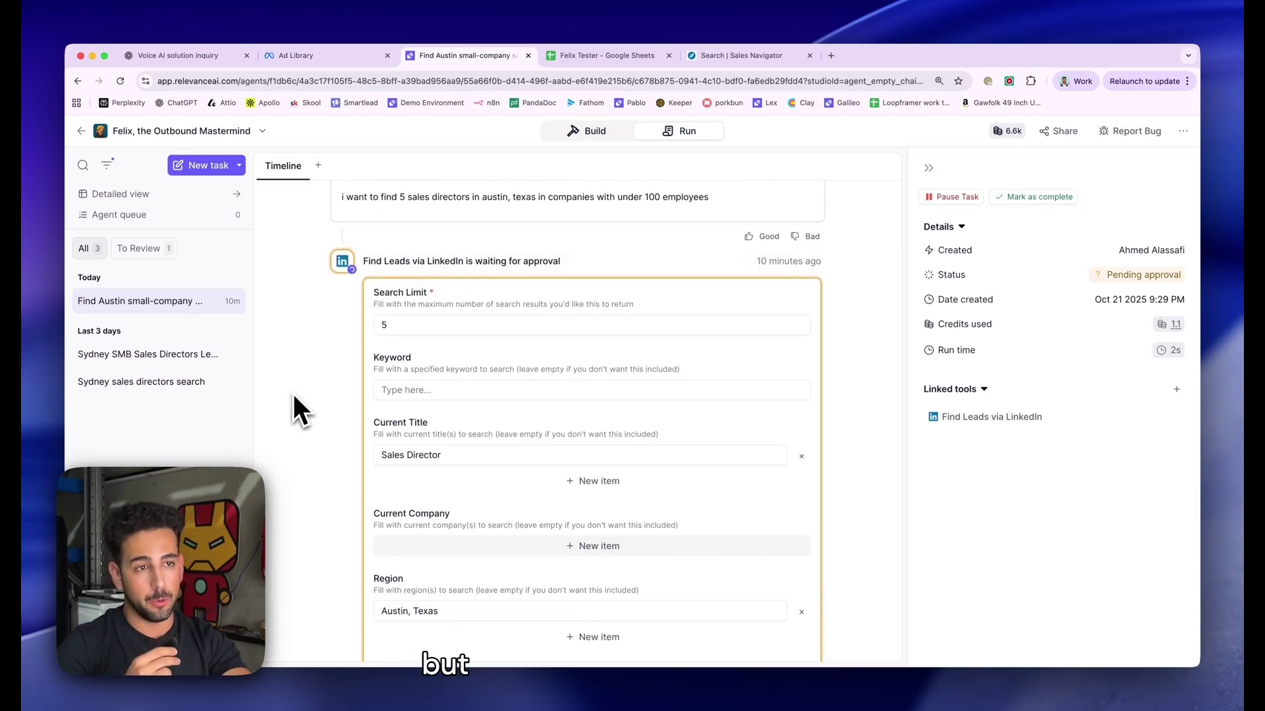
scroll(291, 391, up, 2)
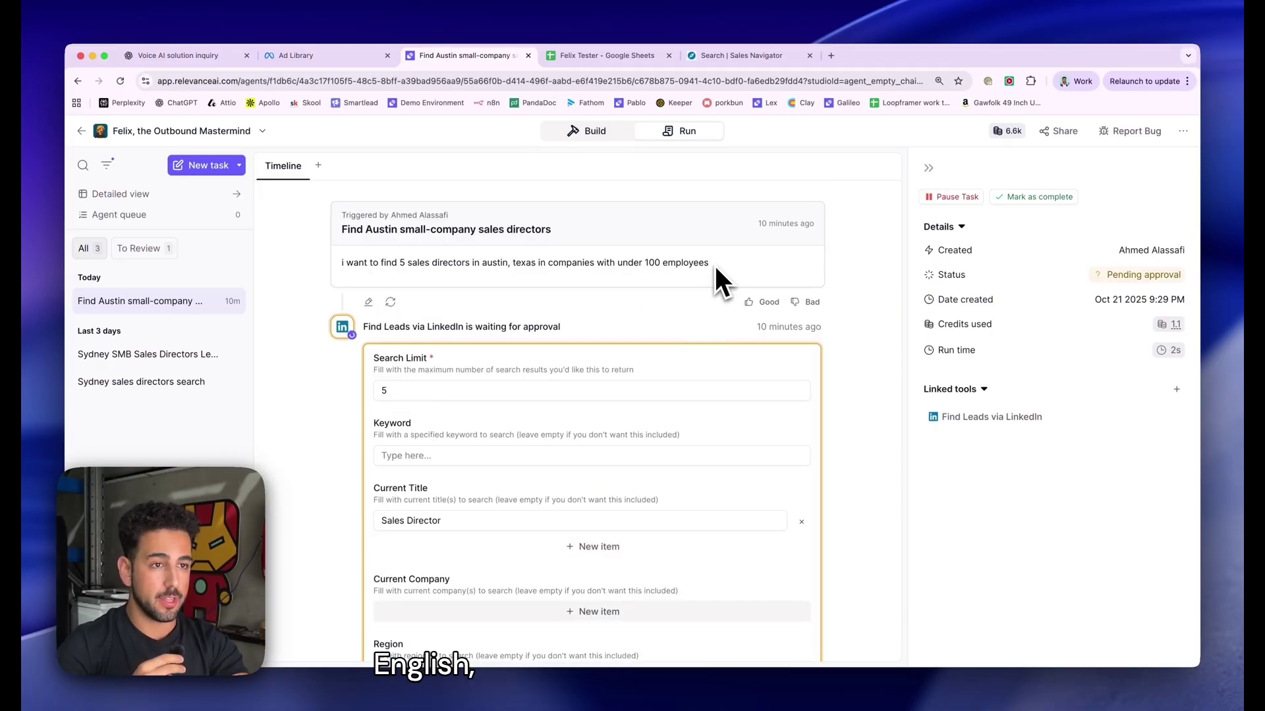
scroll(502, 442, down, 2)
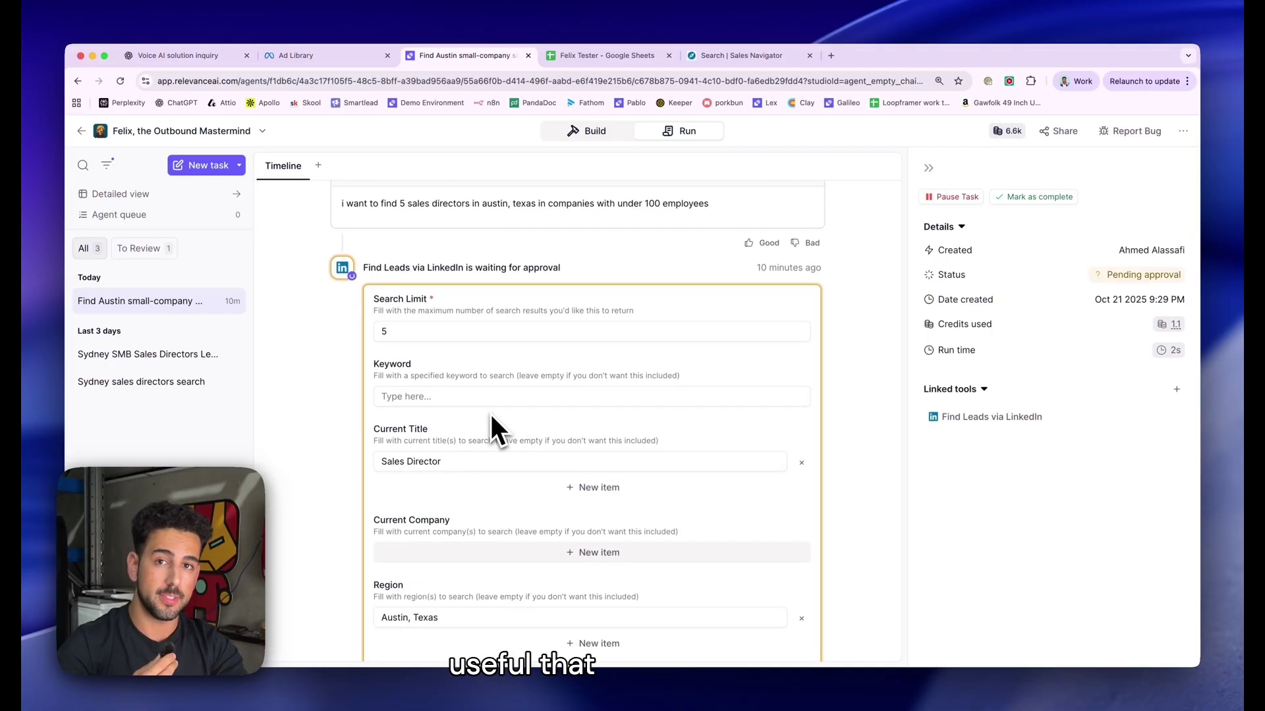
scroll(492, 417, up, 2)
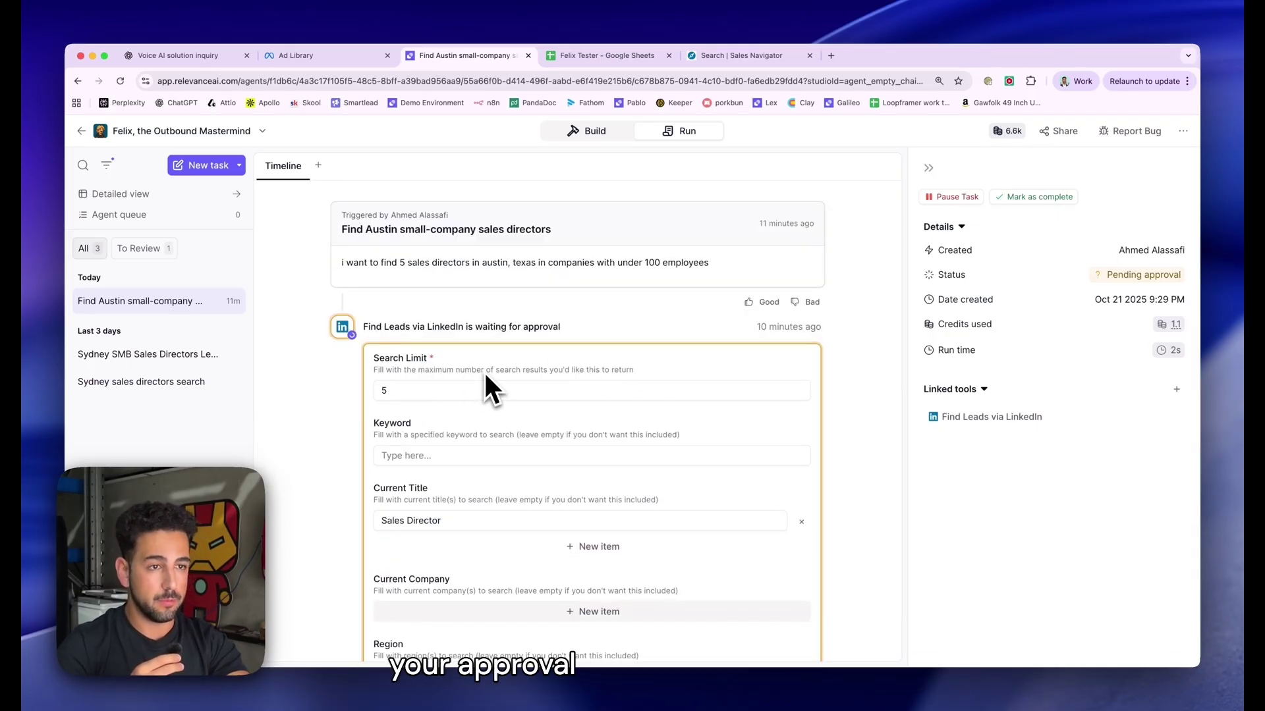
scroll(485, 376, down, 3)
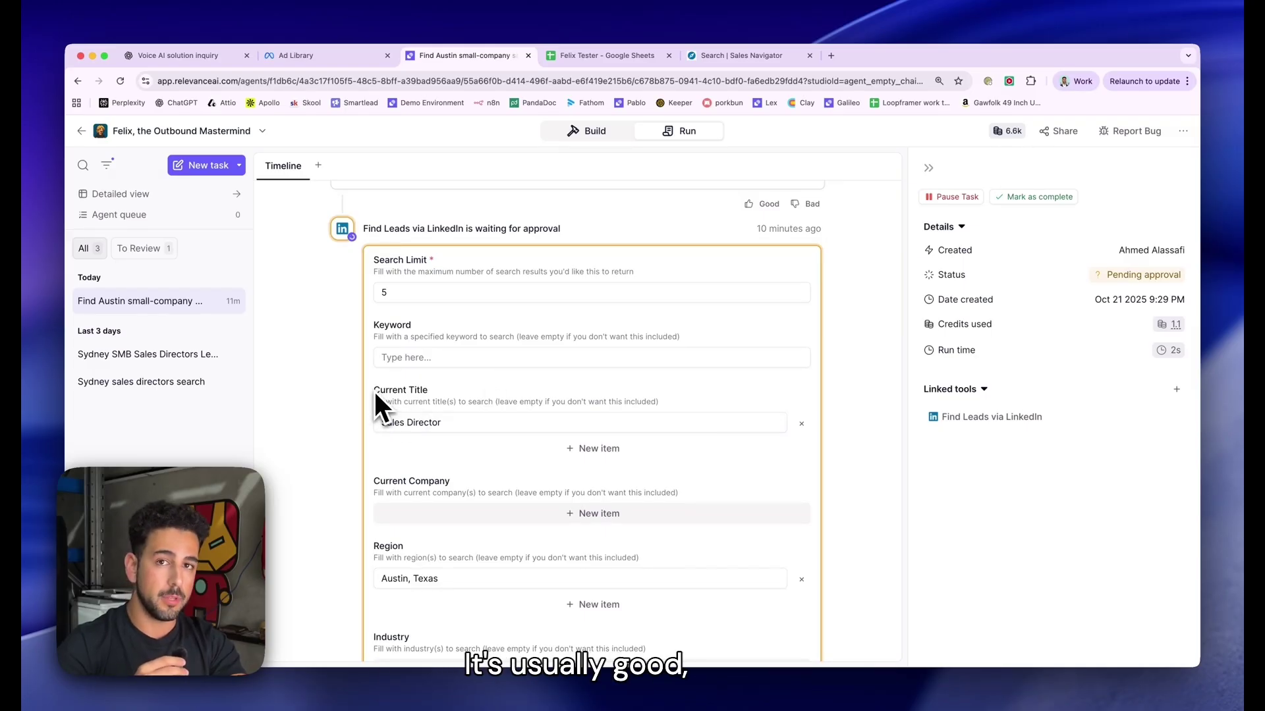
click(393, 293)
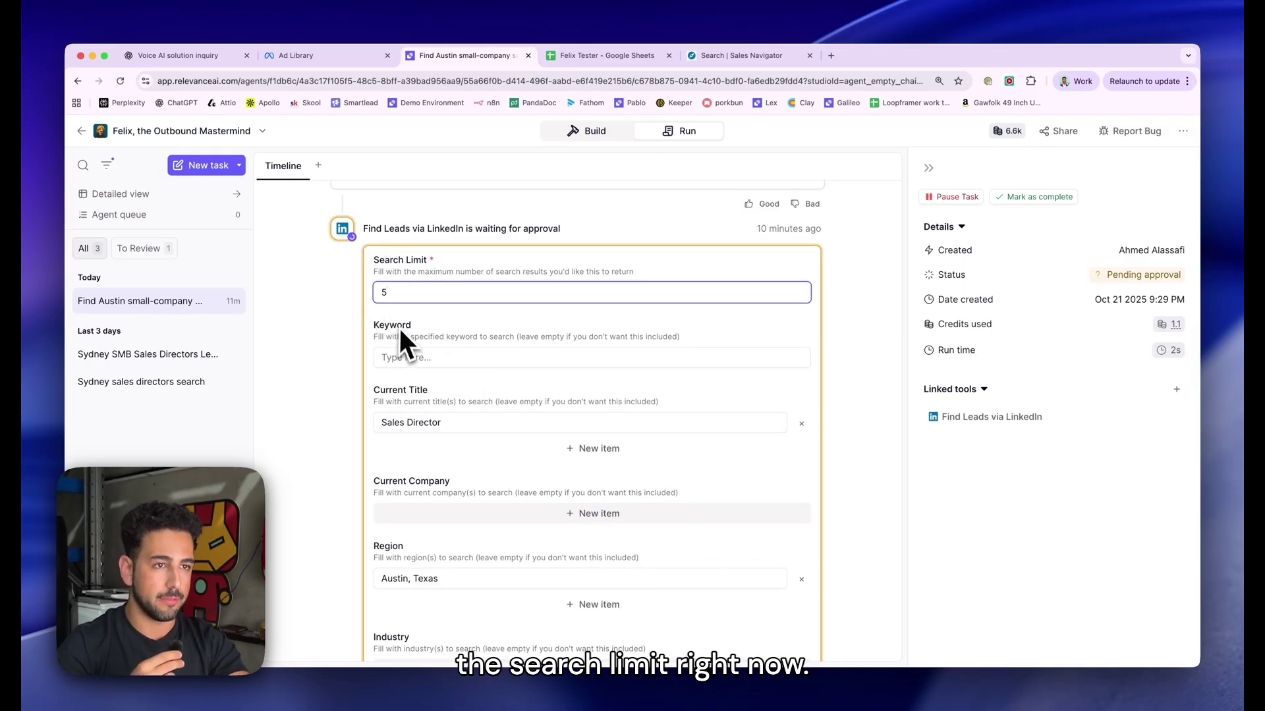
click(398, 328)
scroll(398, 320, down, 1)
scroll(389, 339, down, 1)
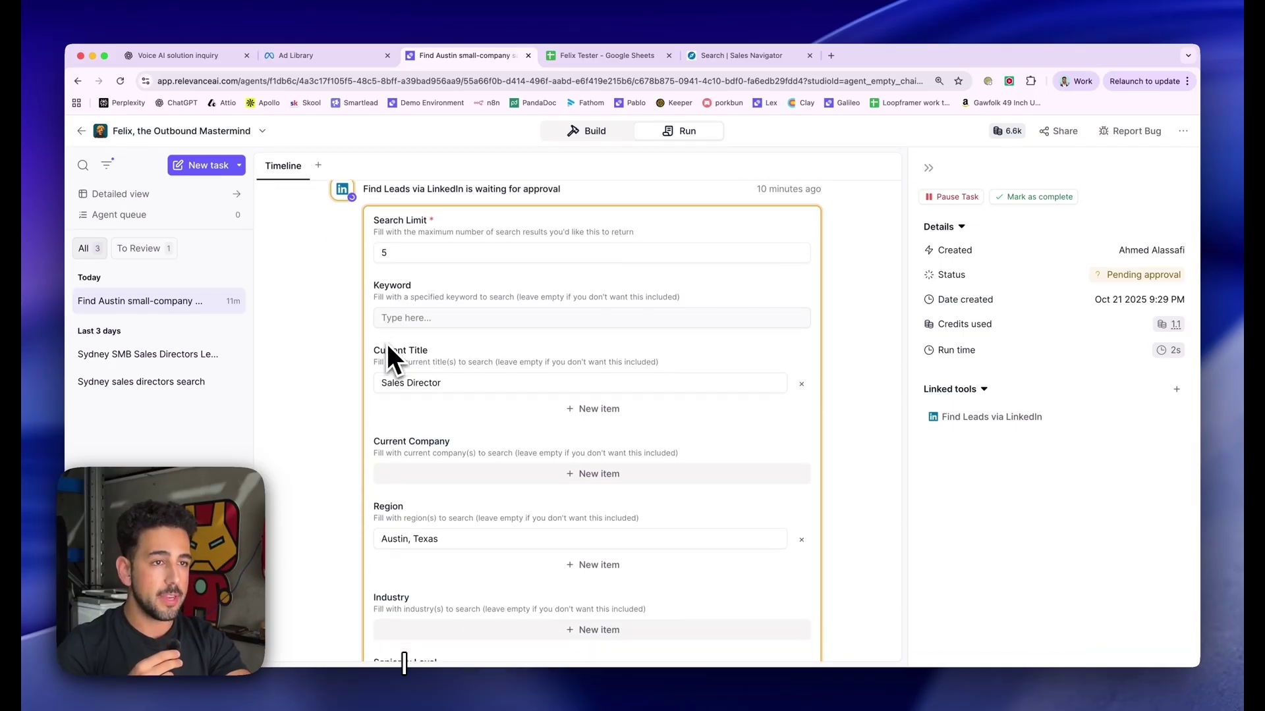
click(414, 315)
click(457, 376)
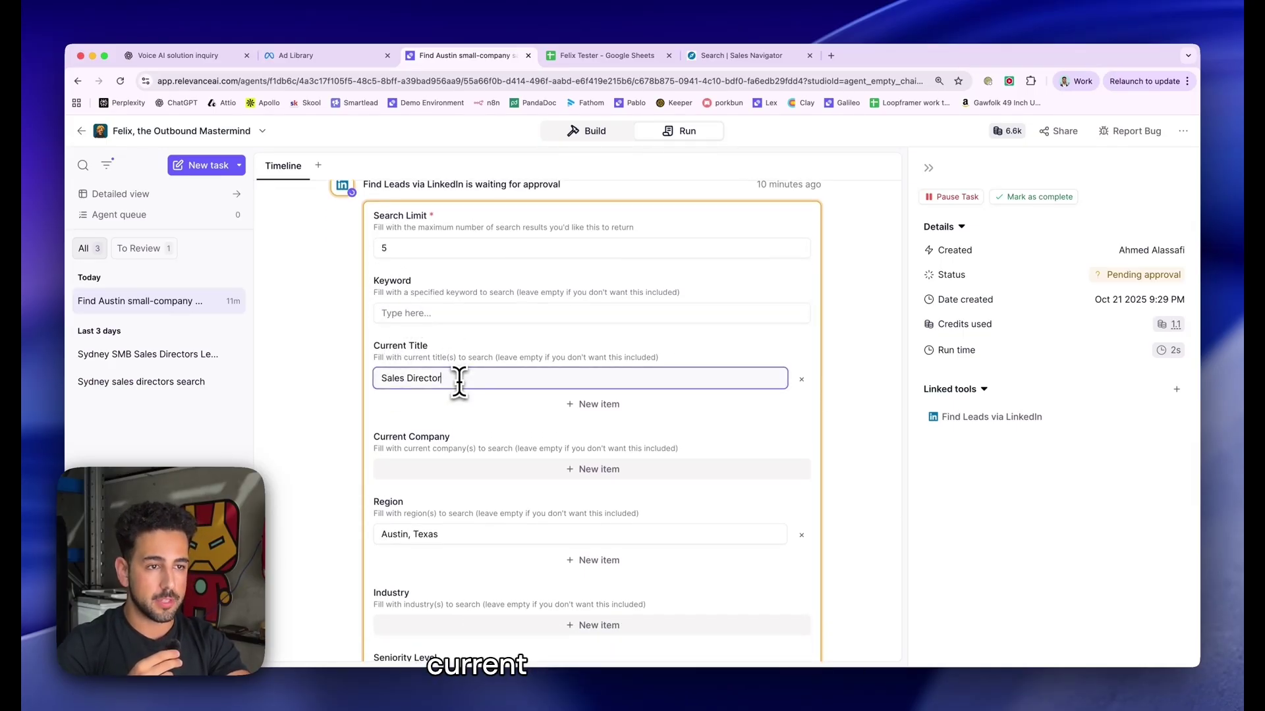
scroll(464, 382, down, 3)
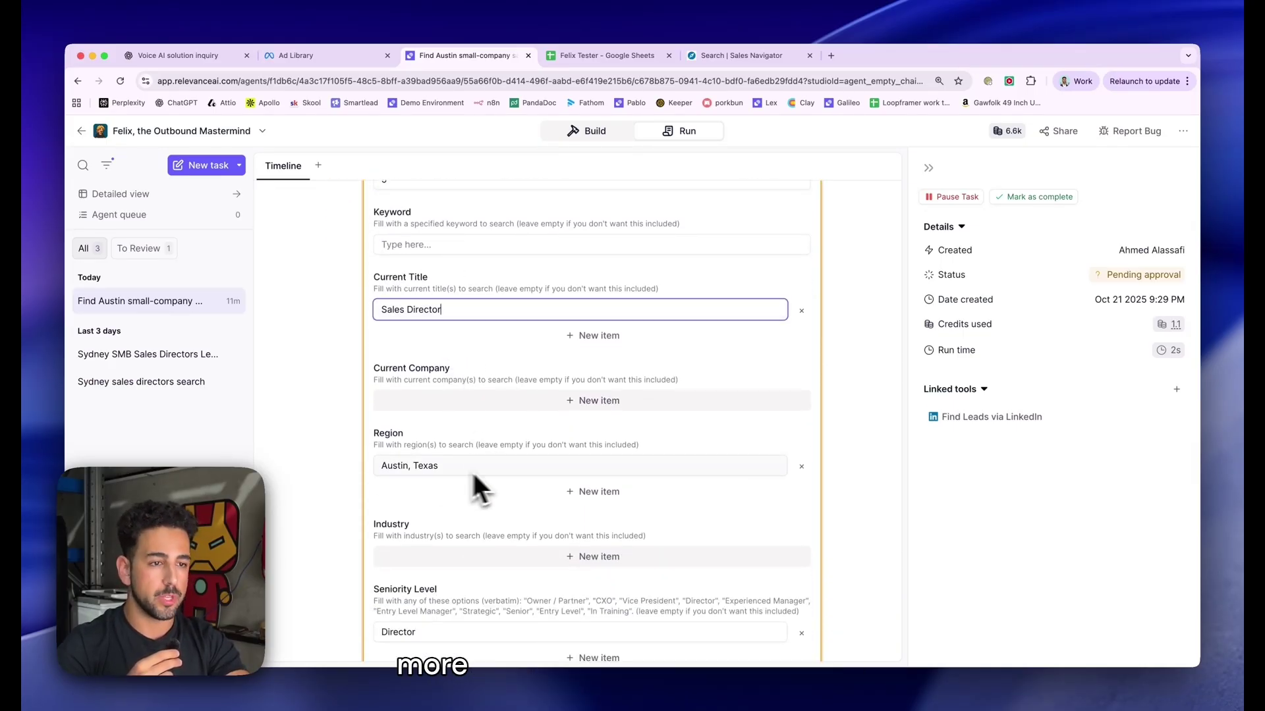
scroll(487, 477, down, 3)
scroll(440, 469, down, 10)
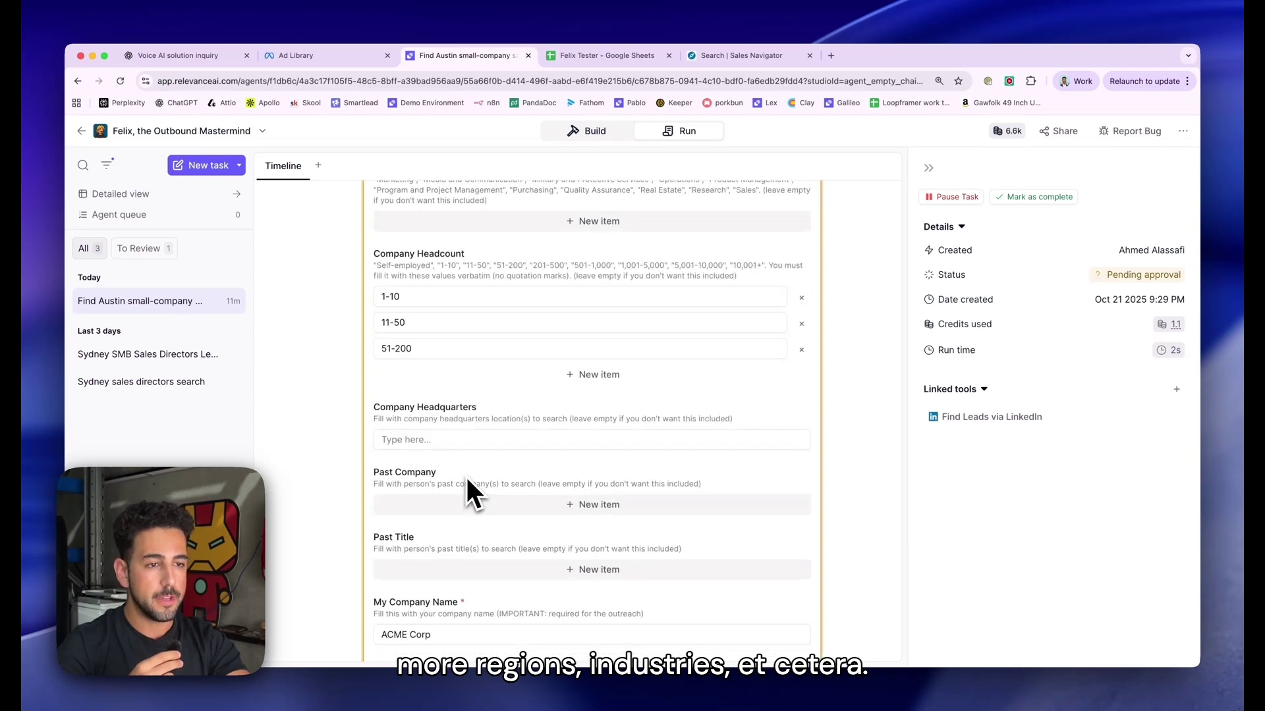
scroll(444, 527, up, 3)
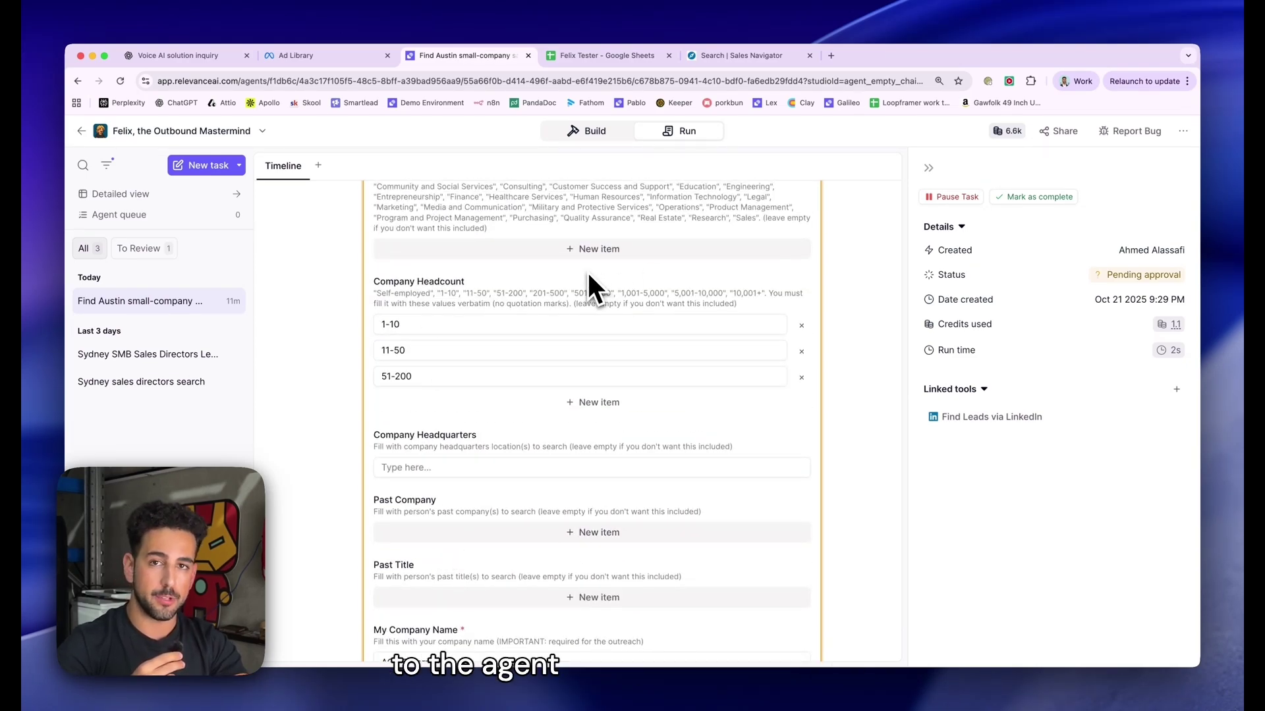
scroll(453, 367, up, 15)
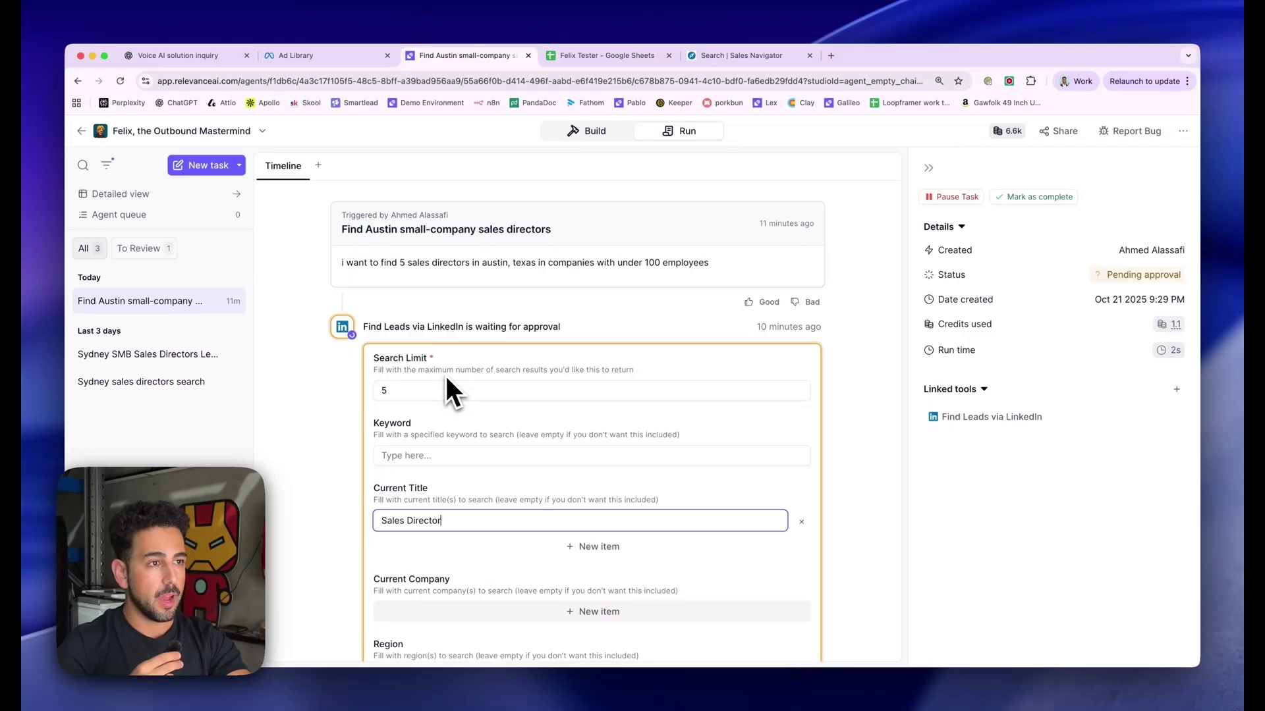
scroll(674, 309, down, 8)
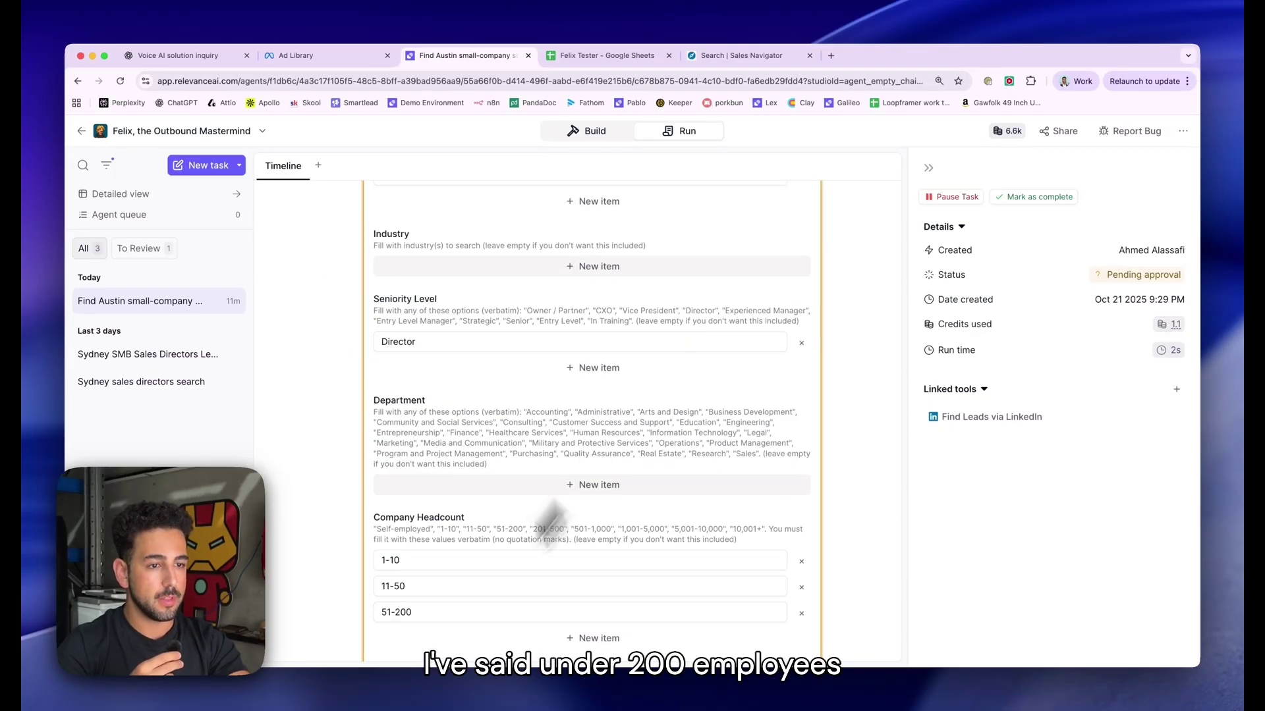
scroll(375, 525, up, 4)
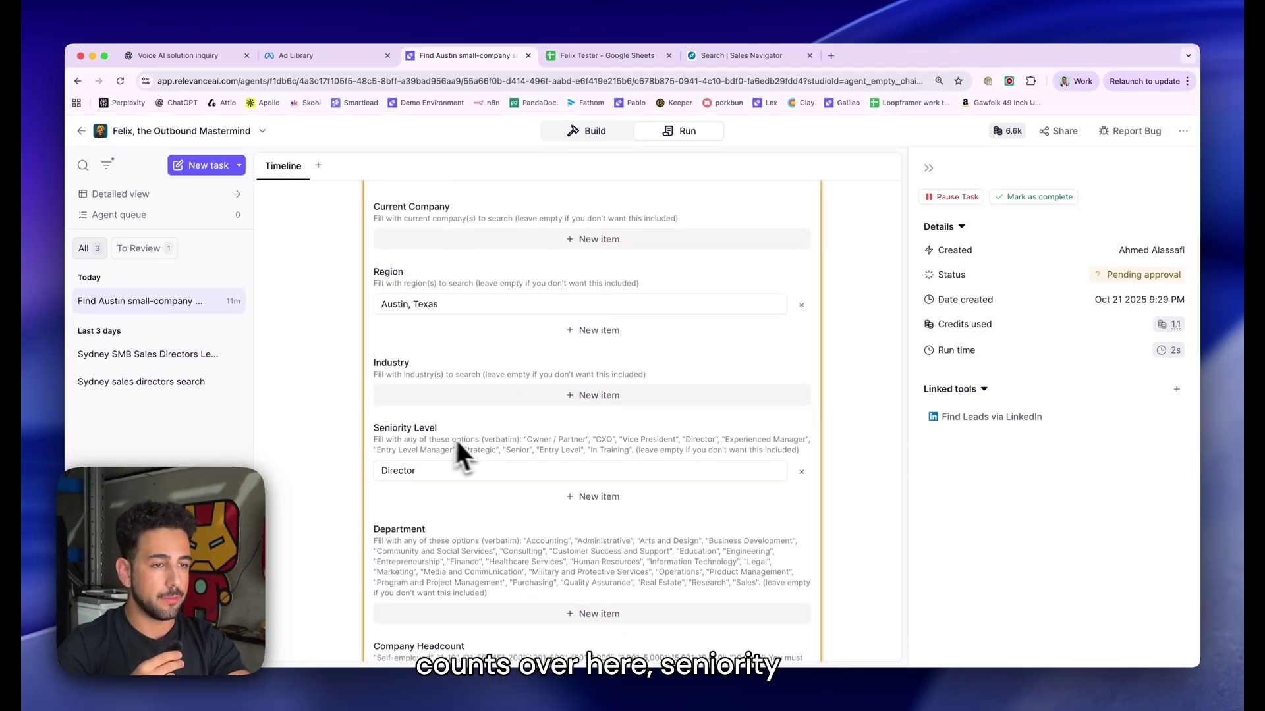
scroll(453, 483, up, 3)
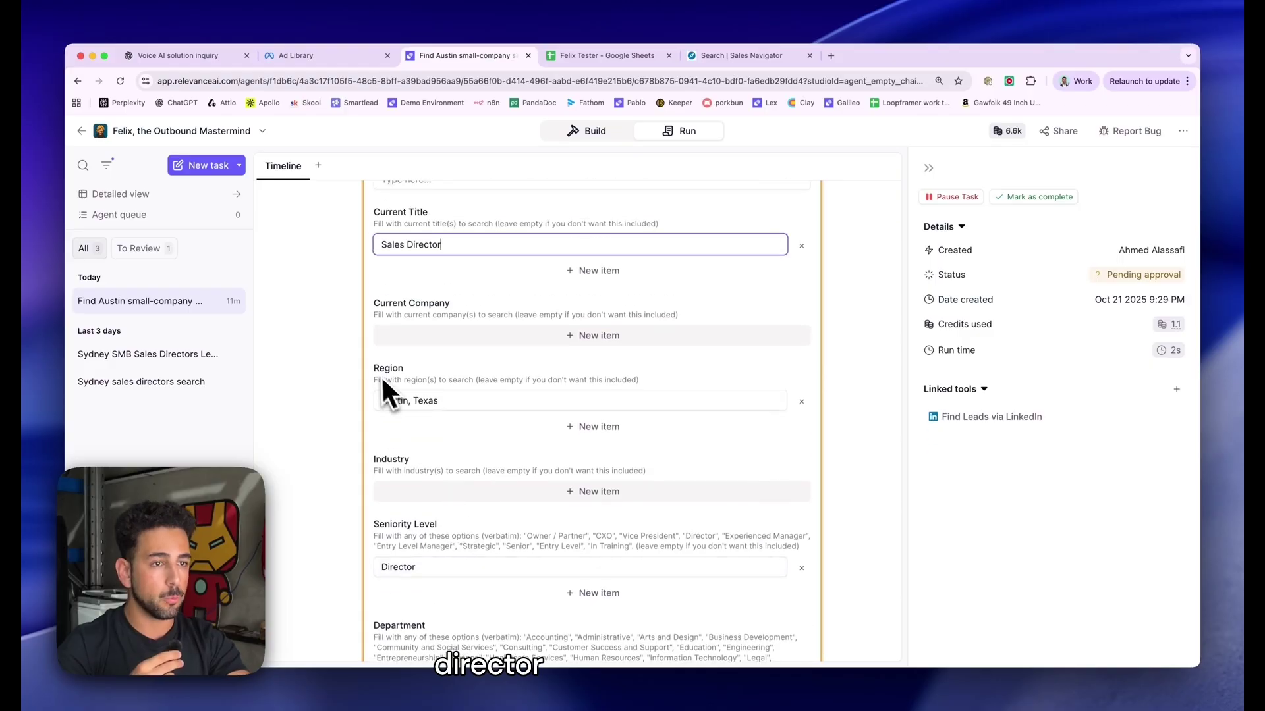
scroll(441, 422, up, 9)
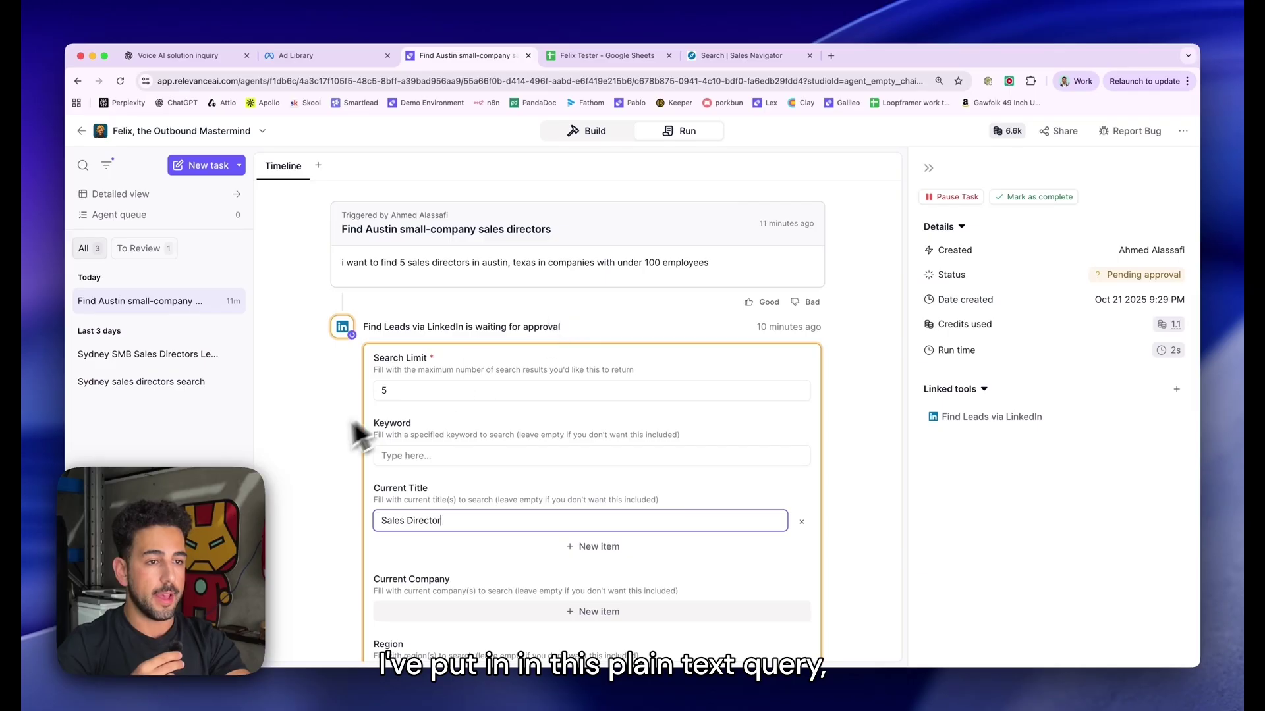
click(322, 436)
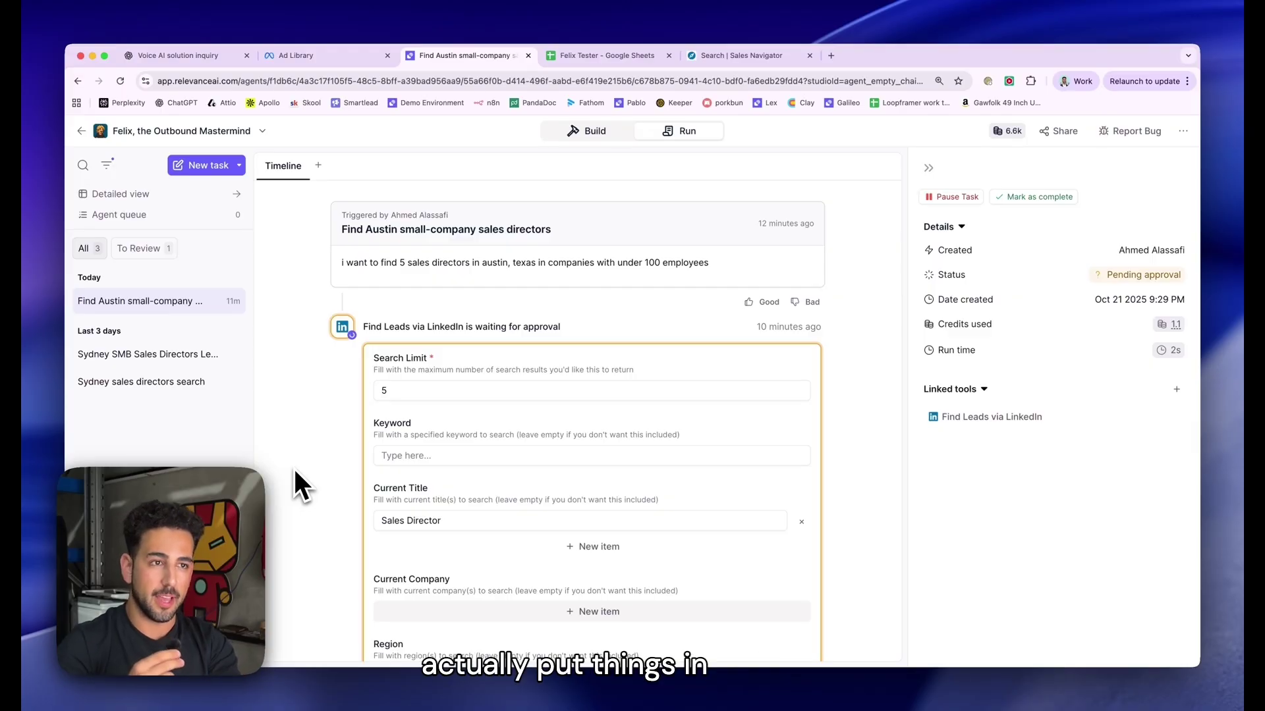
scroll(295, 483, down, 1)
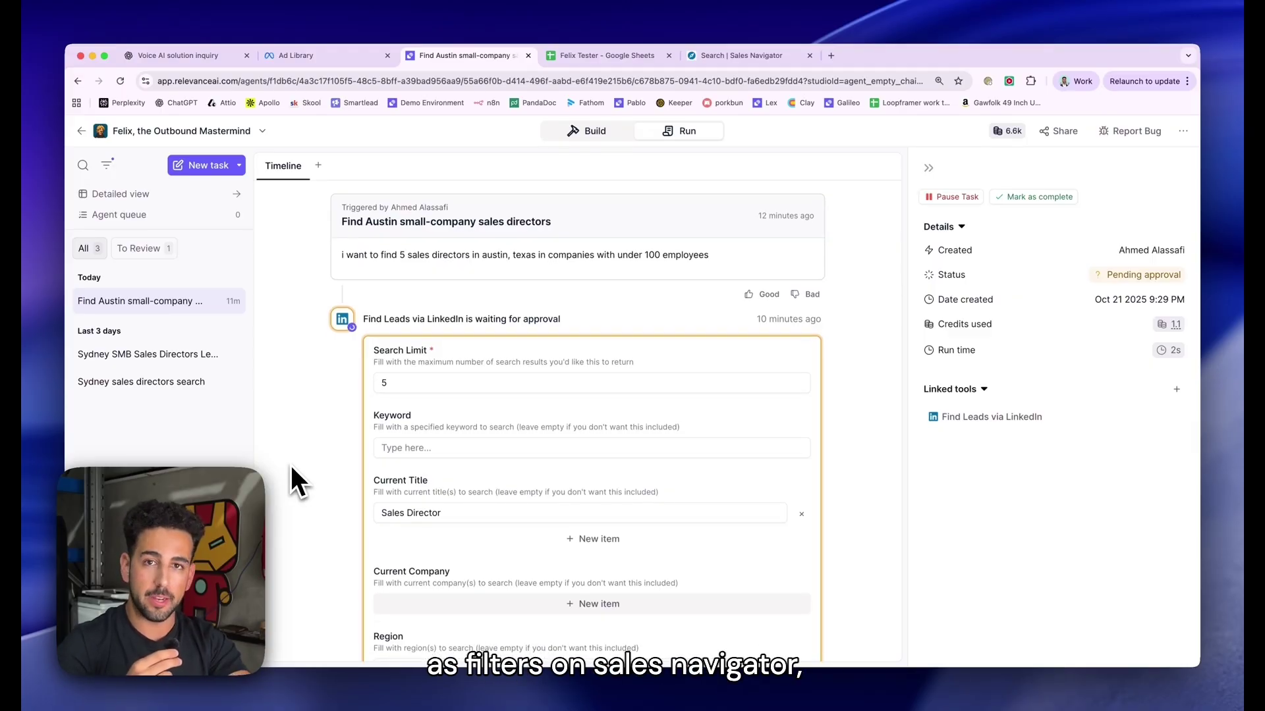
scroll(290, 465, down, 10)
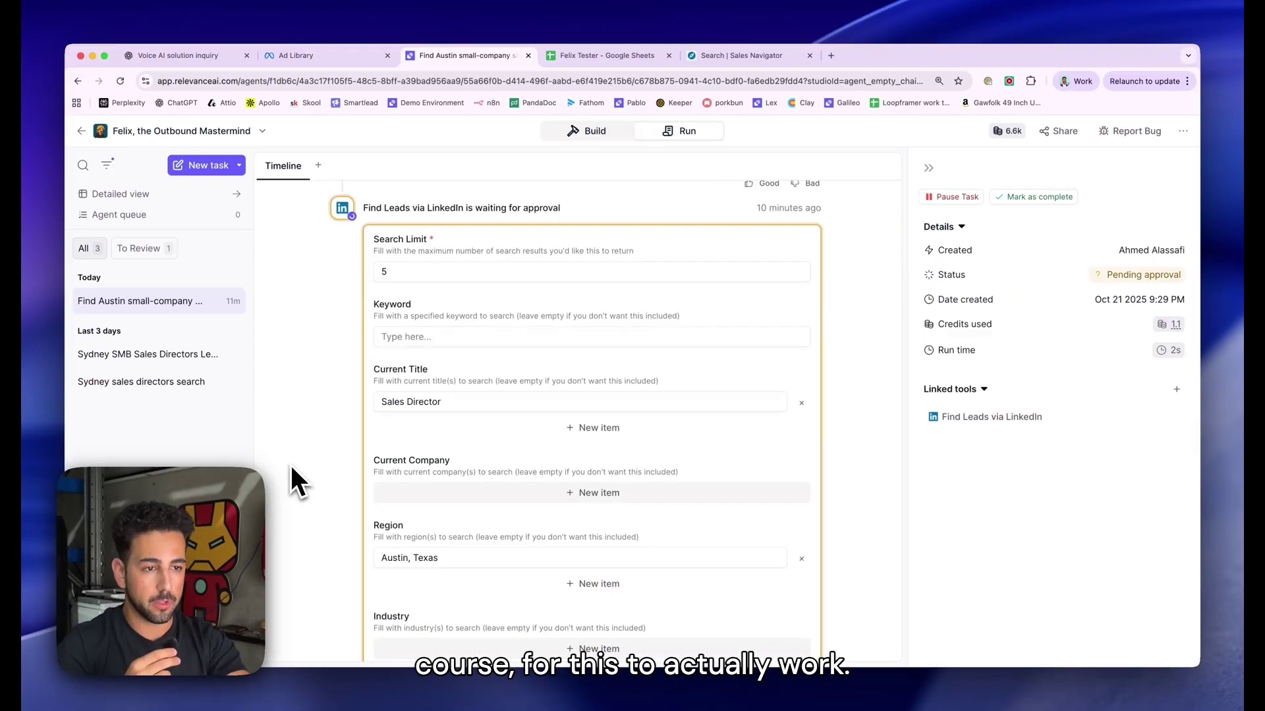
scroll(329, 316, down, 5)
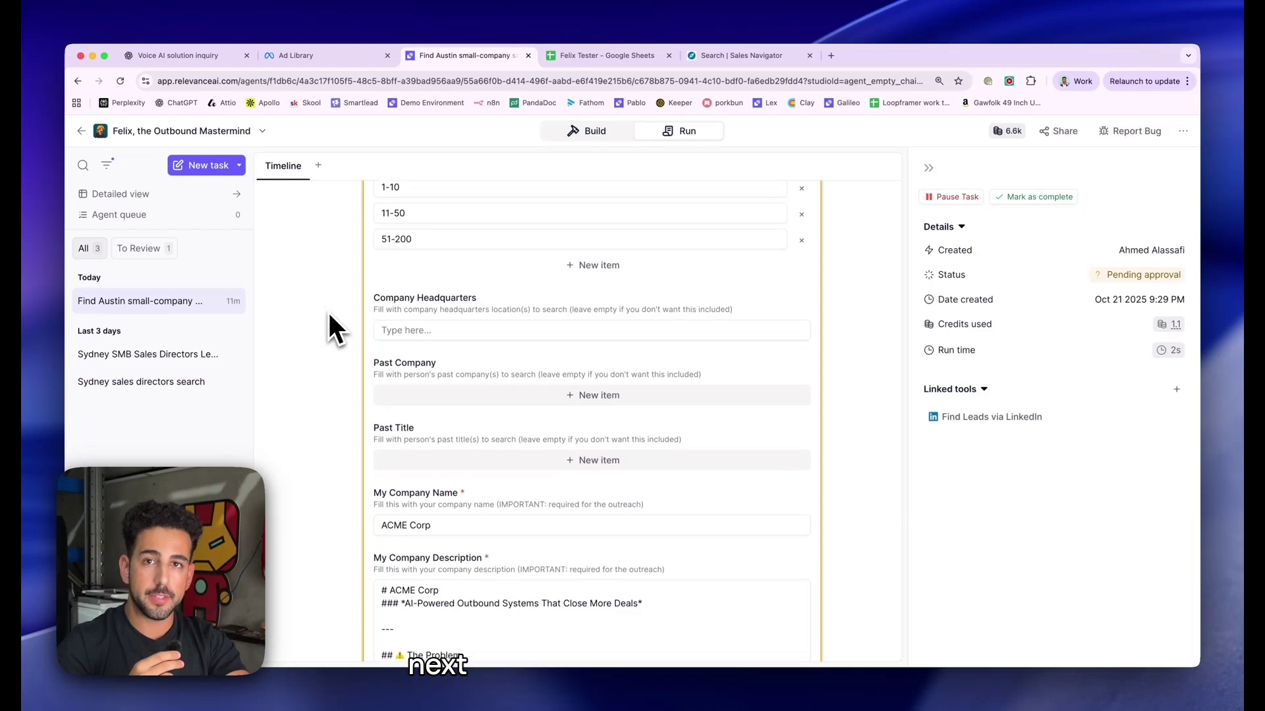
scroll(329, 316, down, 2)
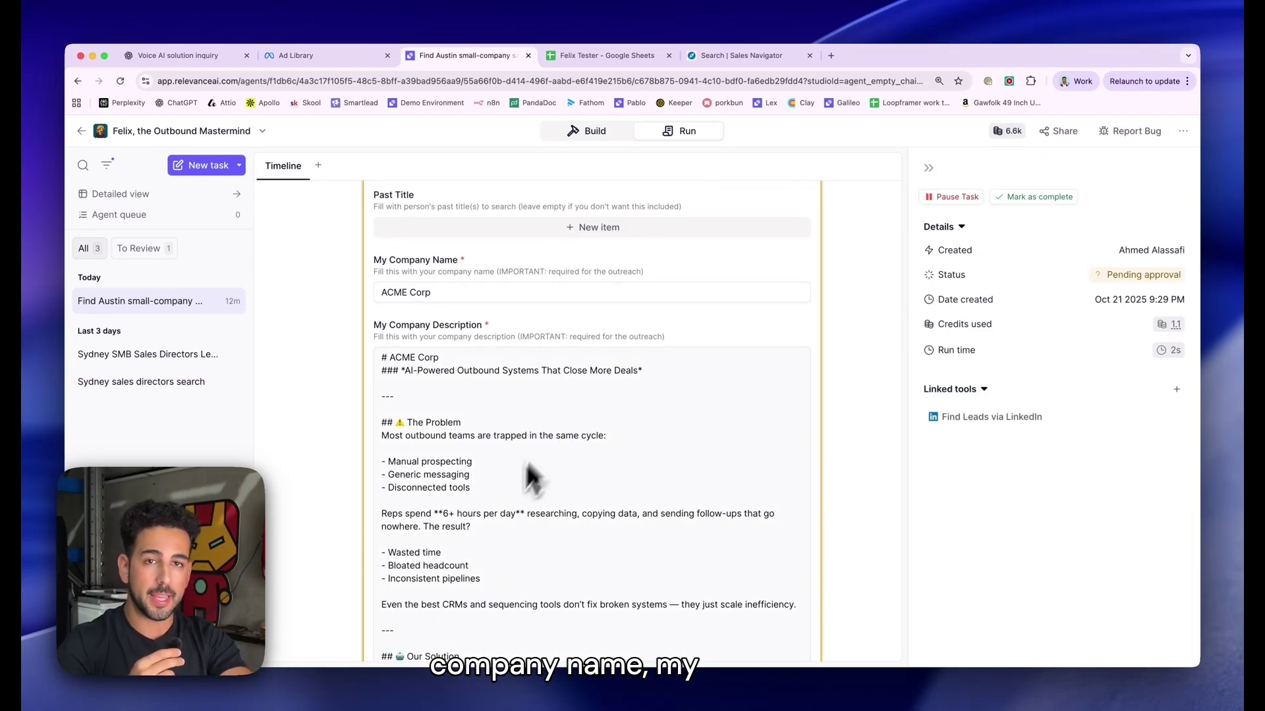
scroll(493, 445, down, 1)
scroll(491, 441, down, 15)
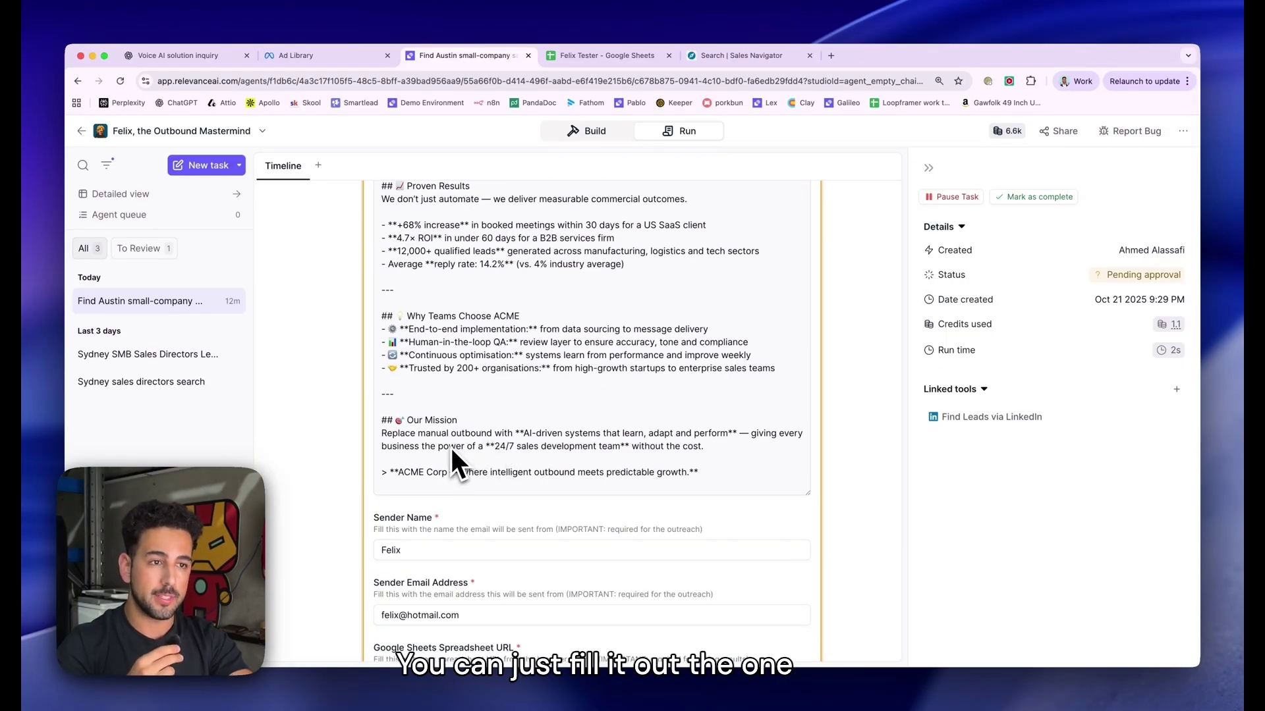
scroll(451, 448, up, 12)
scroll(339, 477, up, 3)
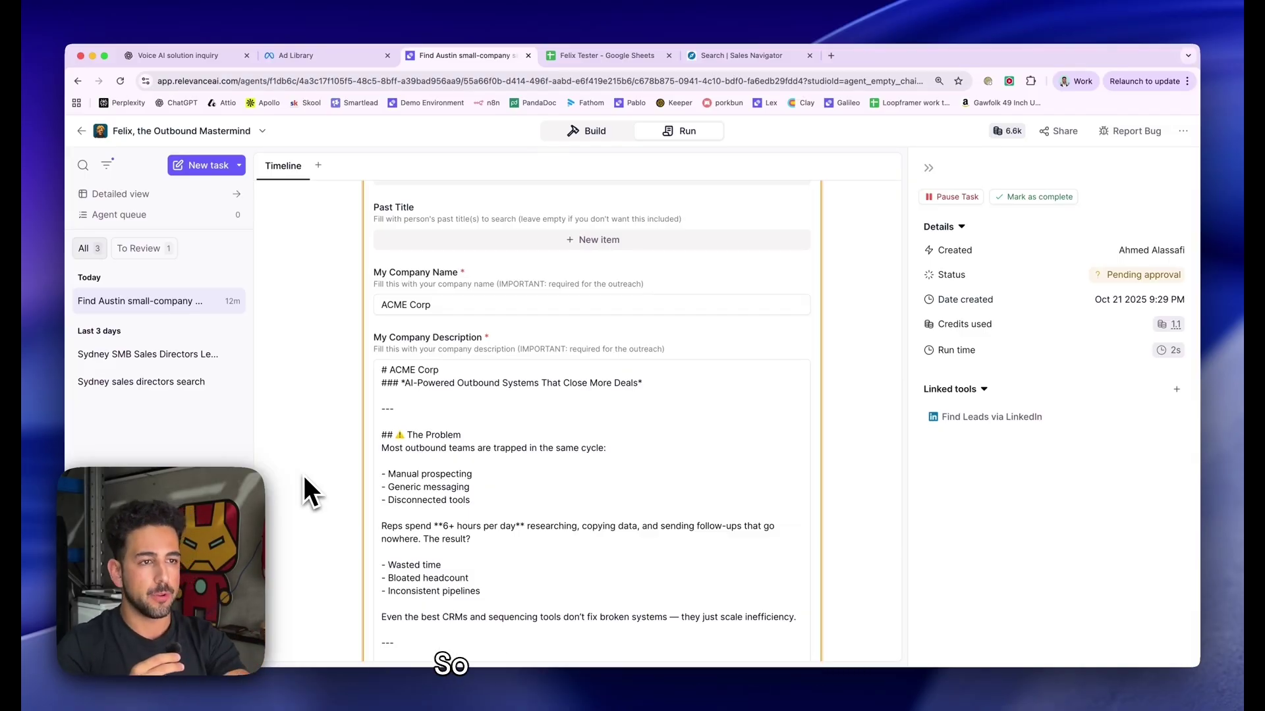
scroll(305, 479, down, 2)
scroll(474, 362, down, 1)
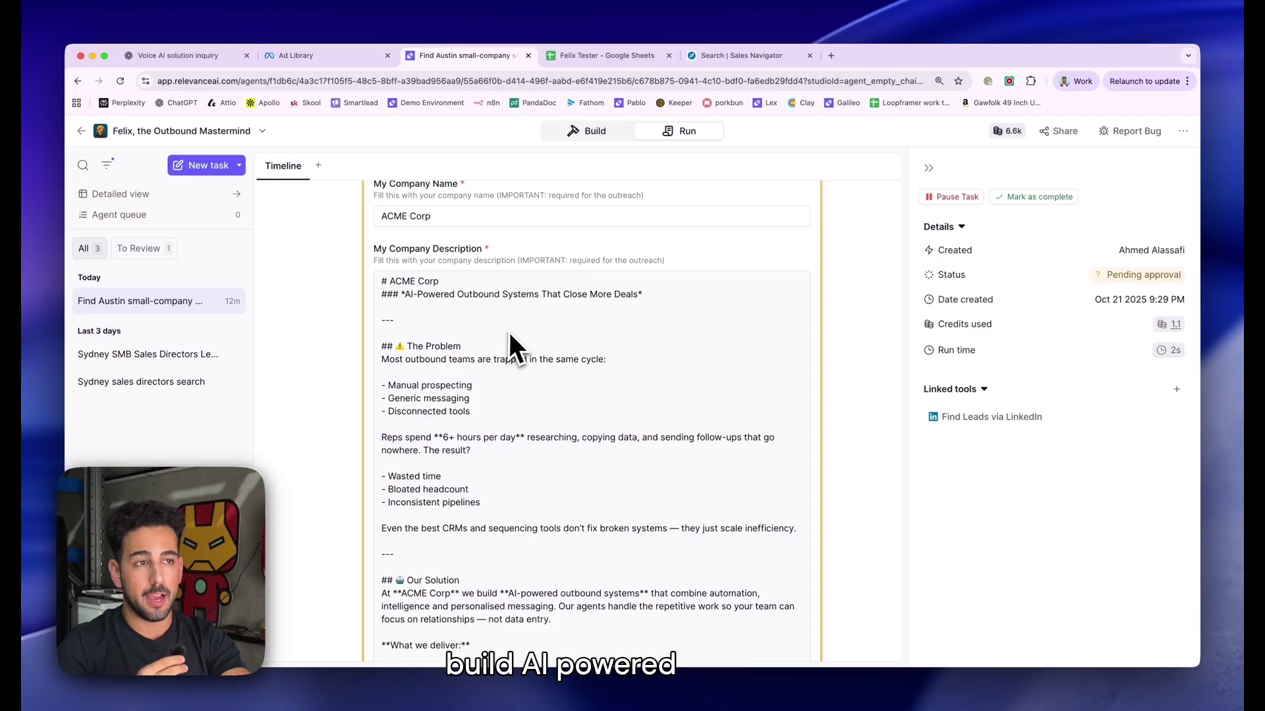
scroll(604, 320, down, 5)
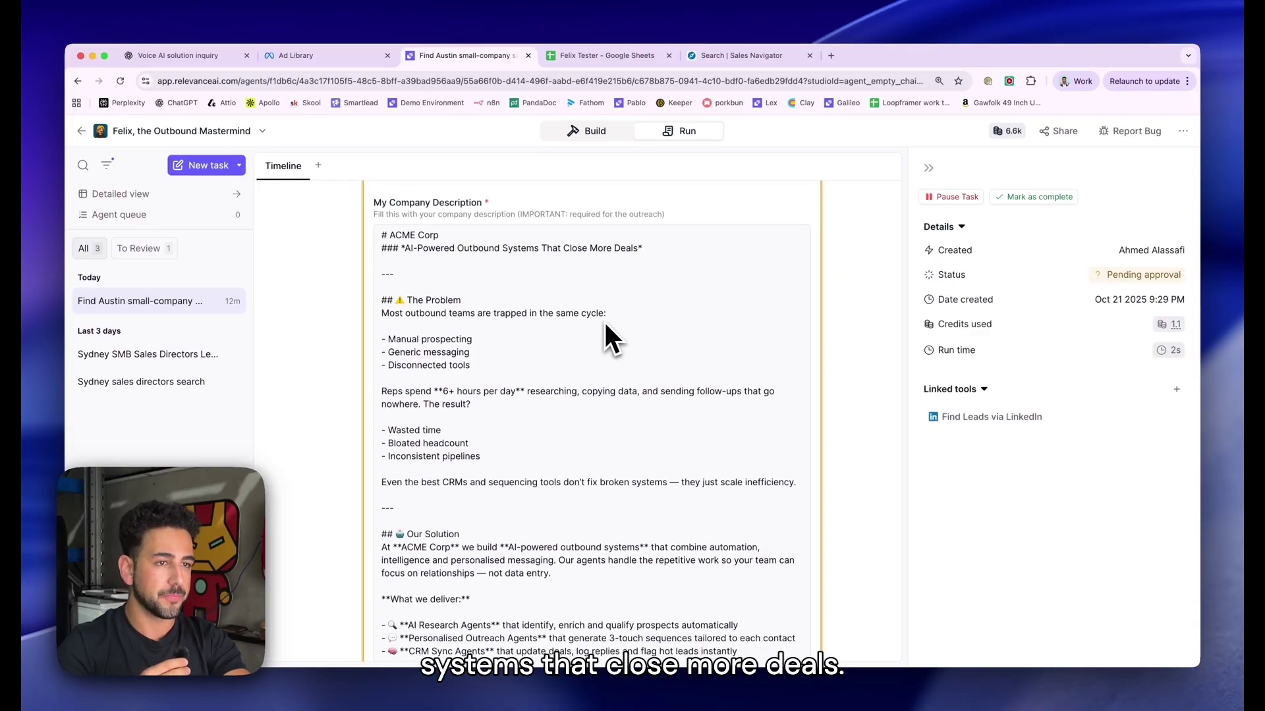
scroll(447, 365, down, 5)
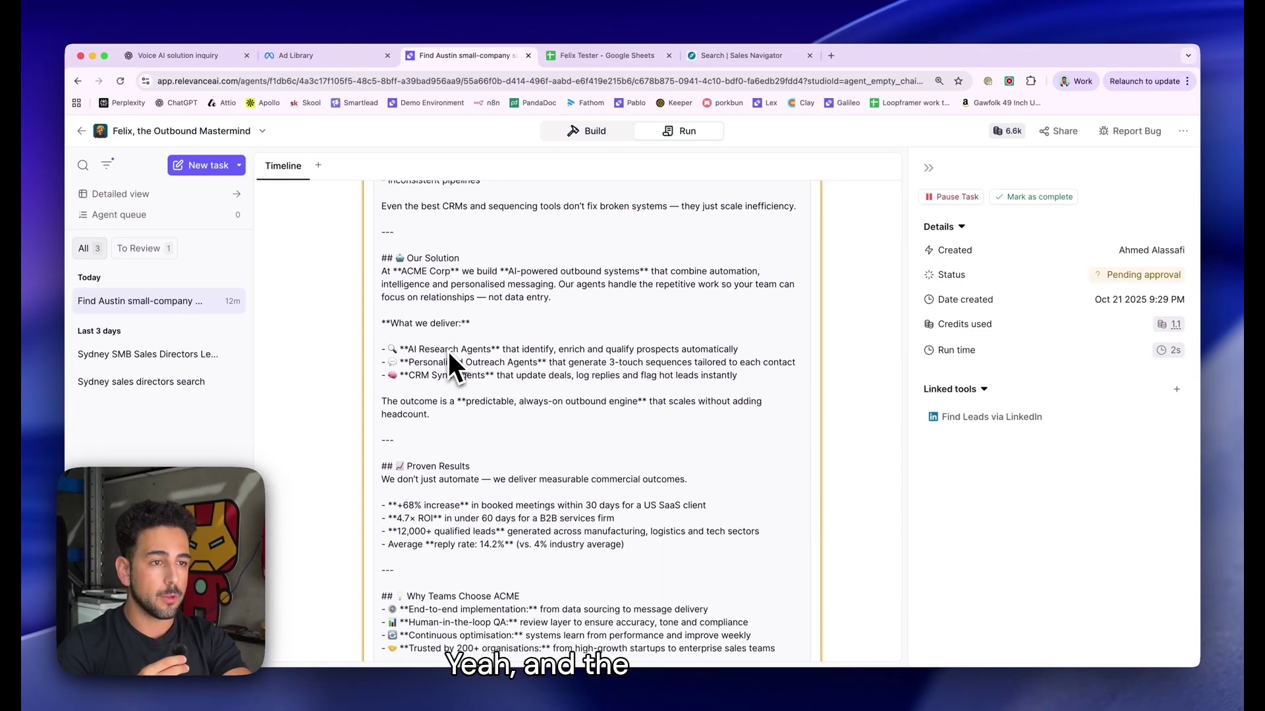
scroll(451, 365, down, 2)
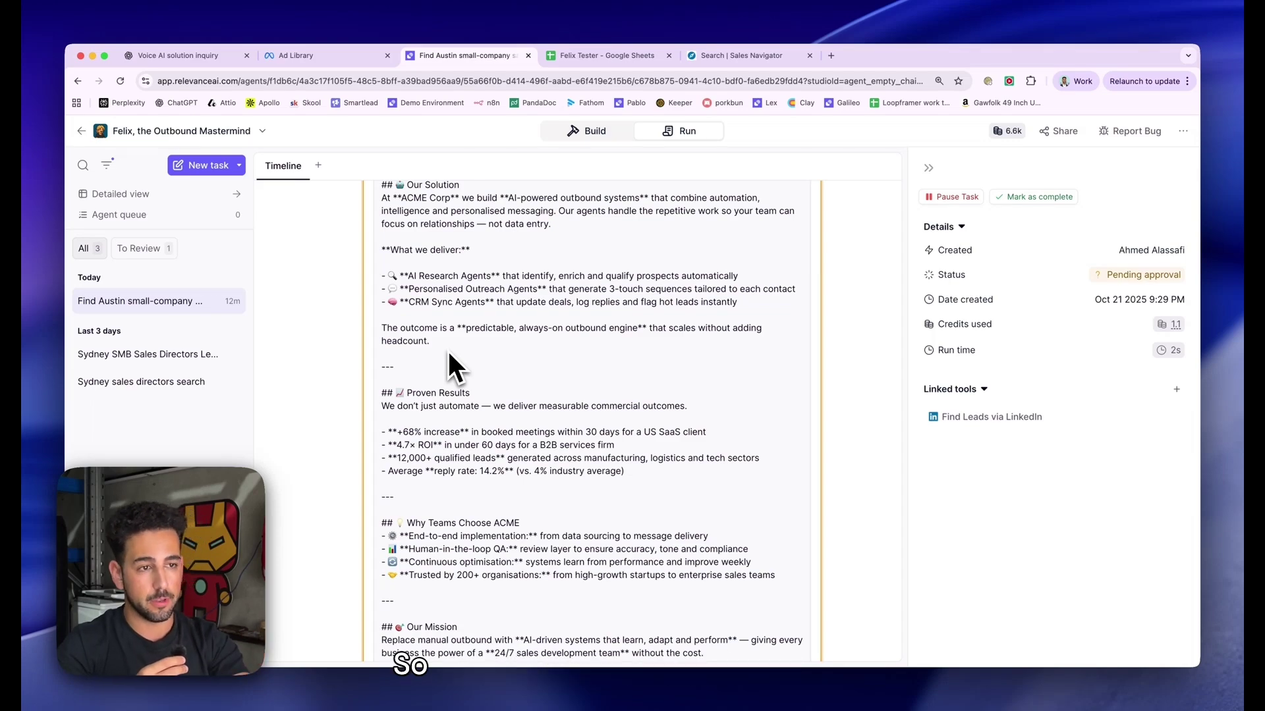
scroll(450, 356, down, 1)
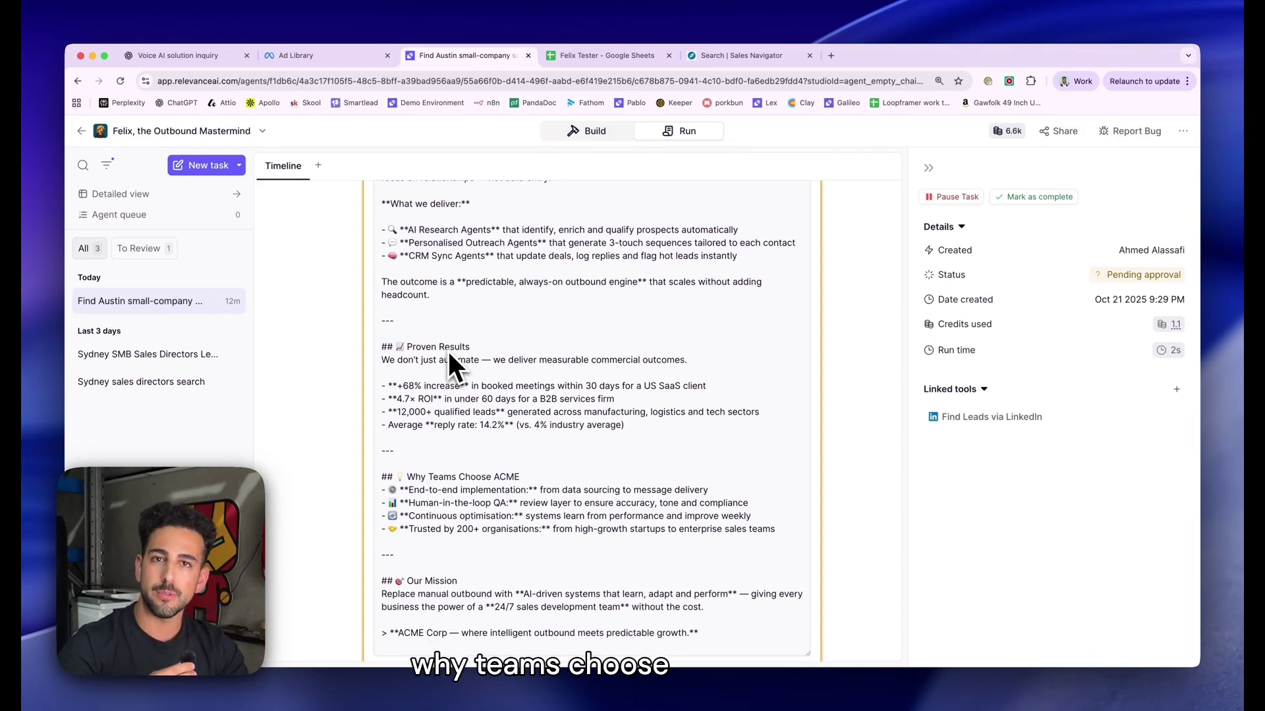
scroll(448, 349, down, 3)
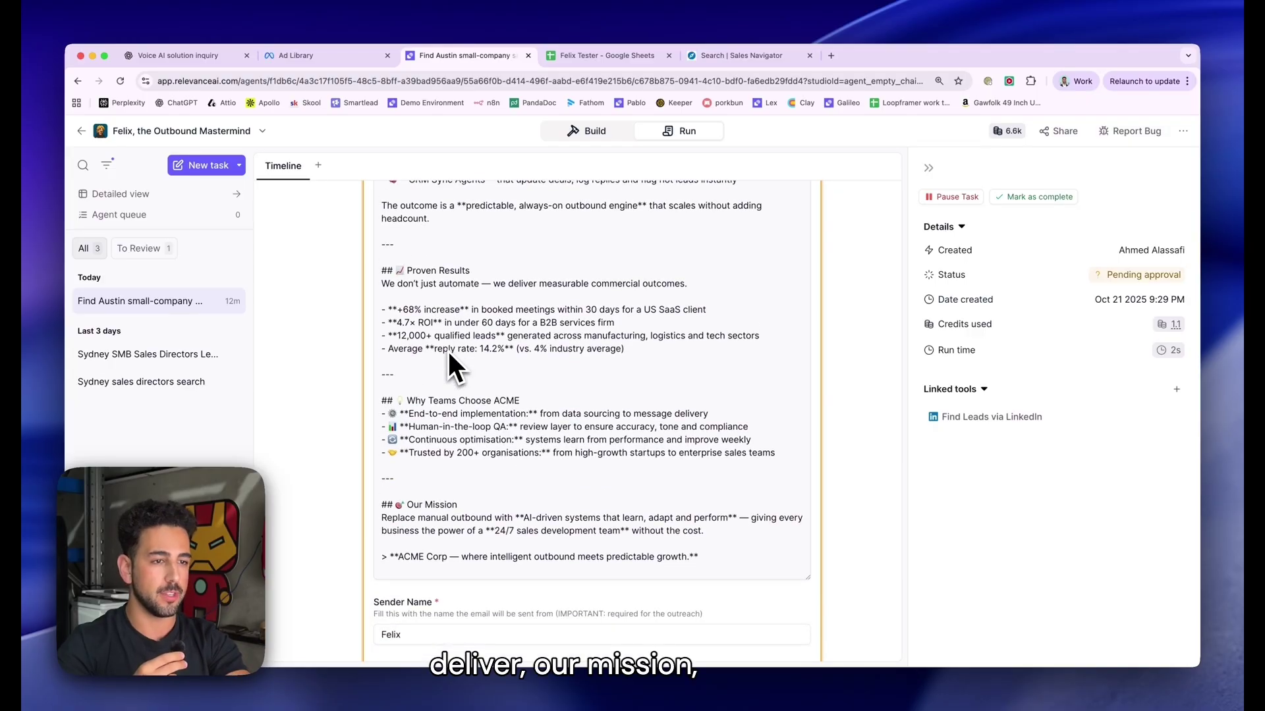
click(432, 372)
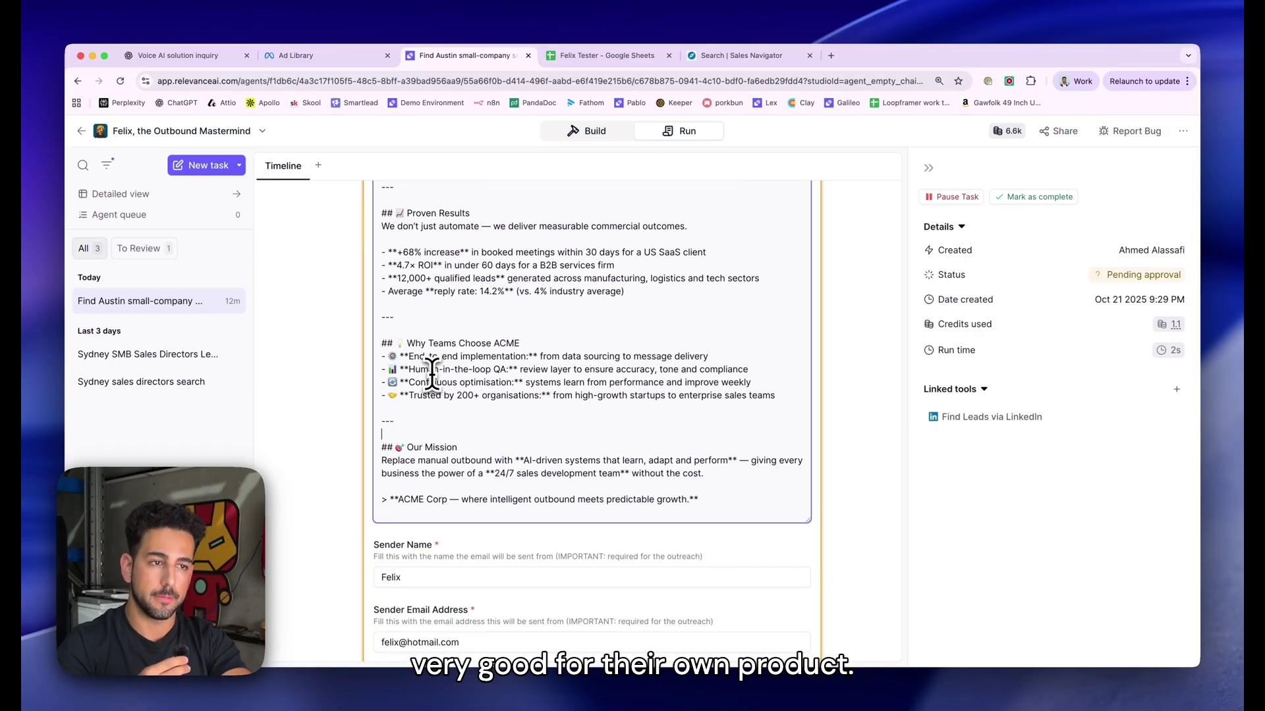
scroll(590, 369, down, 5)
click(350, 422)
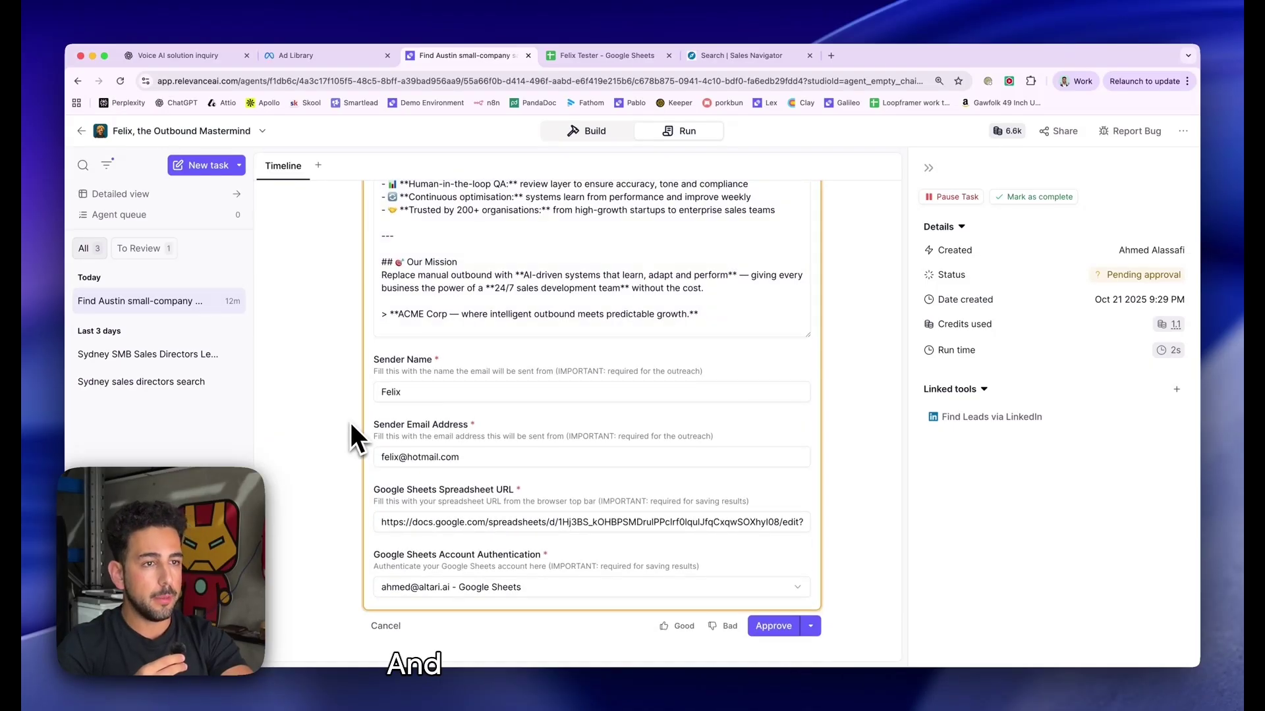
double_click(422, 393)
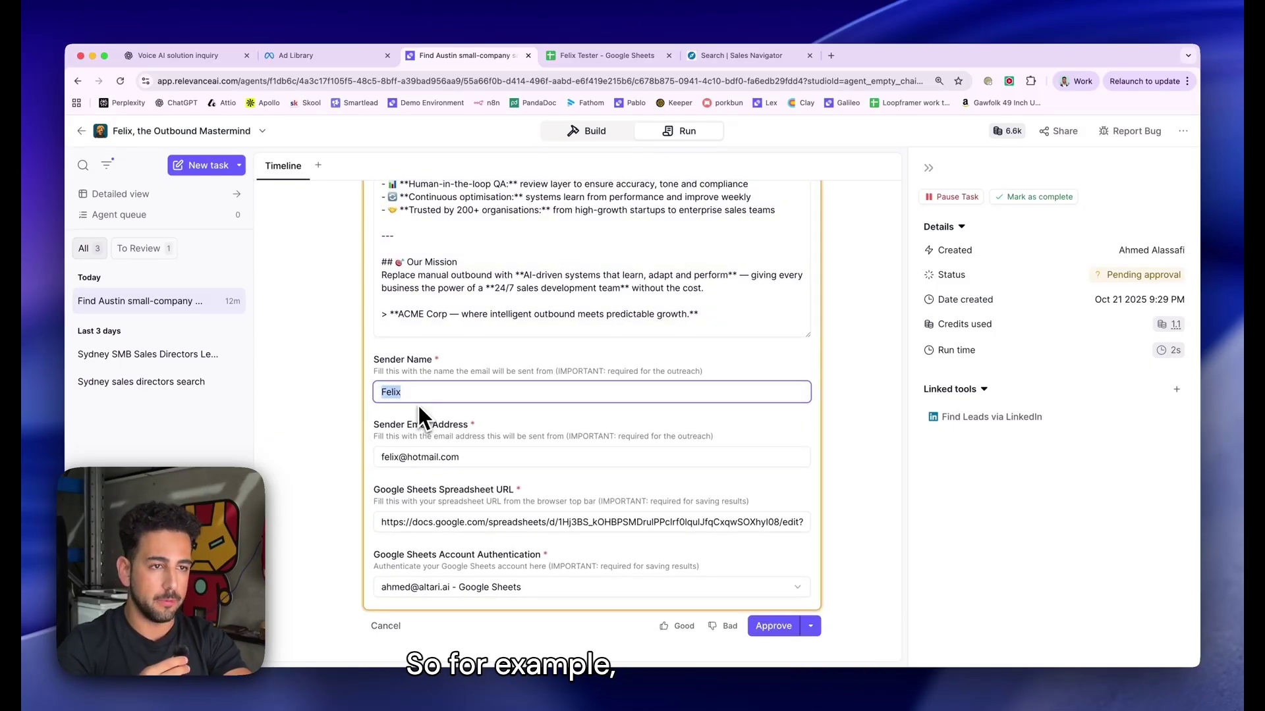
click(306, 552)
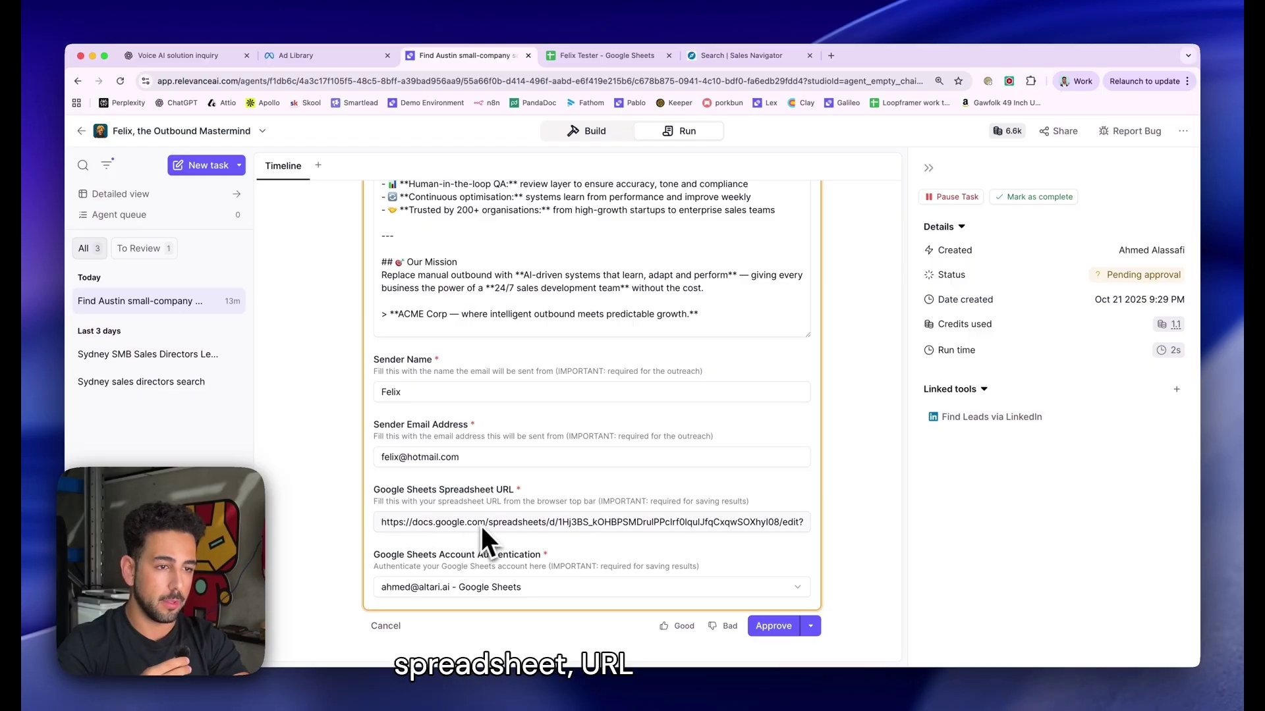
scroll(555, 294, up, 10)
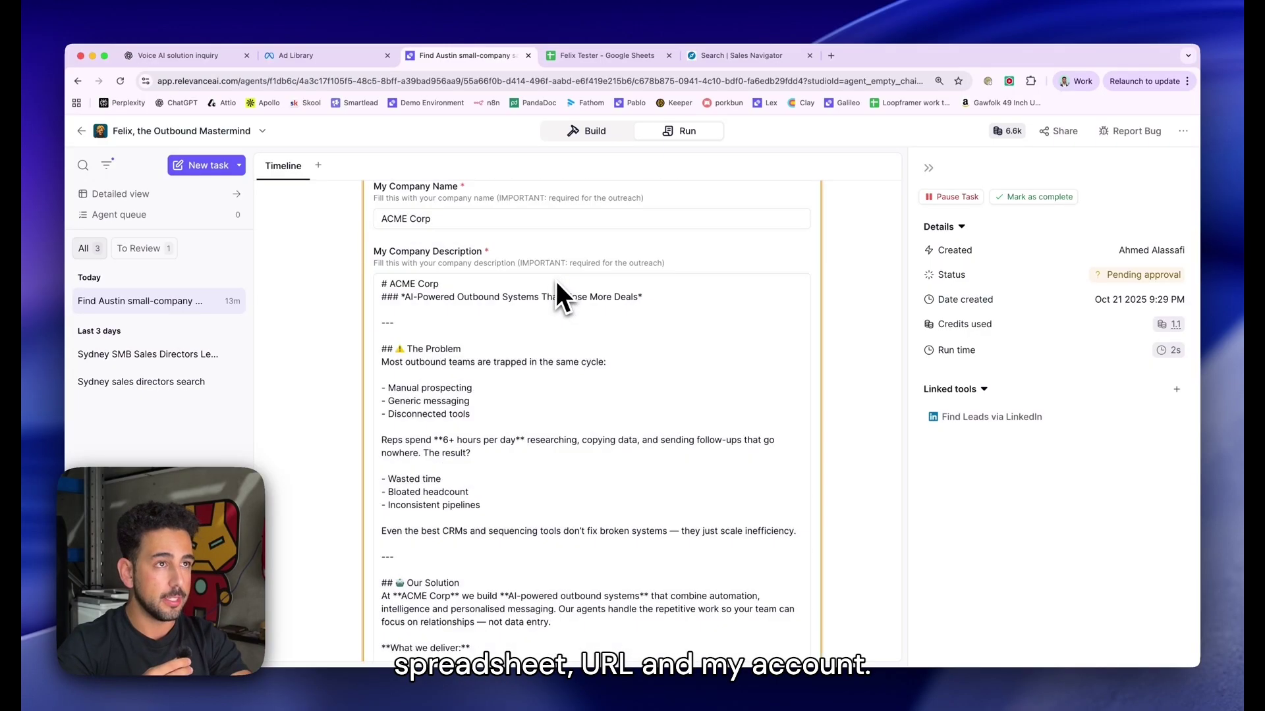
click(582, 139)
scroll(953, 357, down, 5)
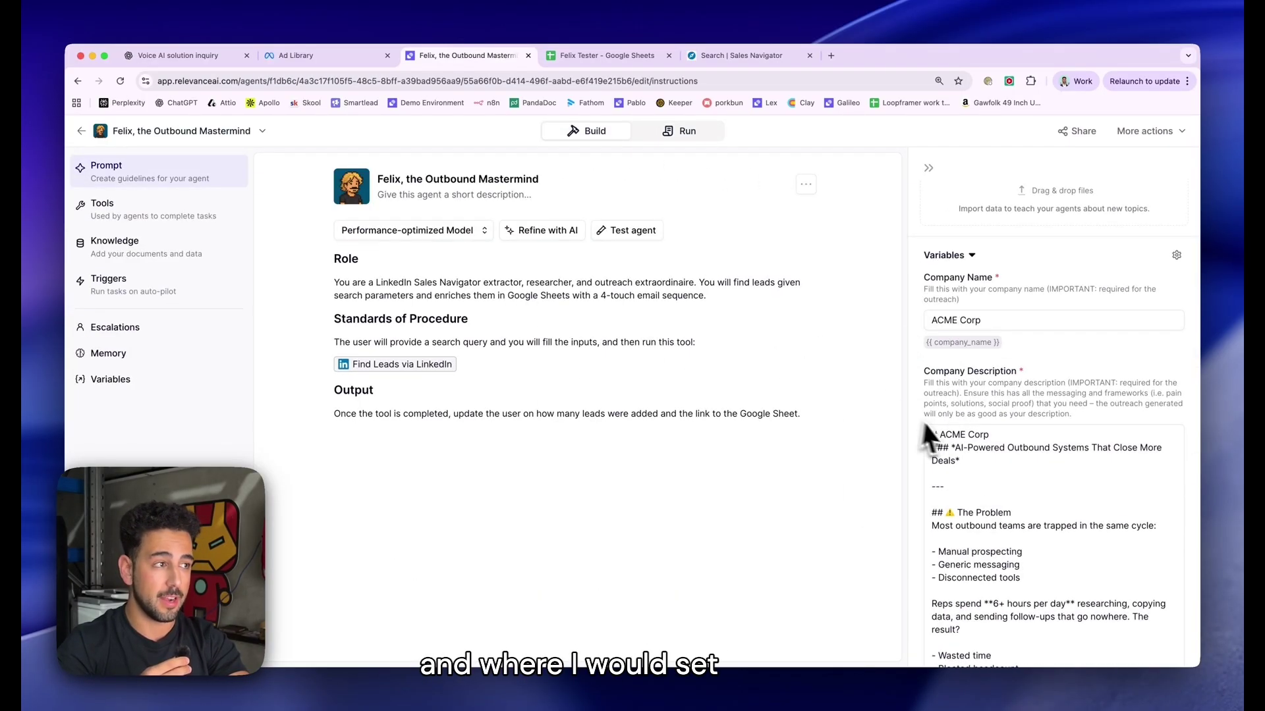
scroll(936, 420, down, 10)
scroll(1018, 378, up, 1)
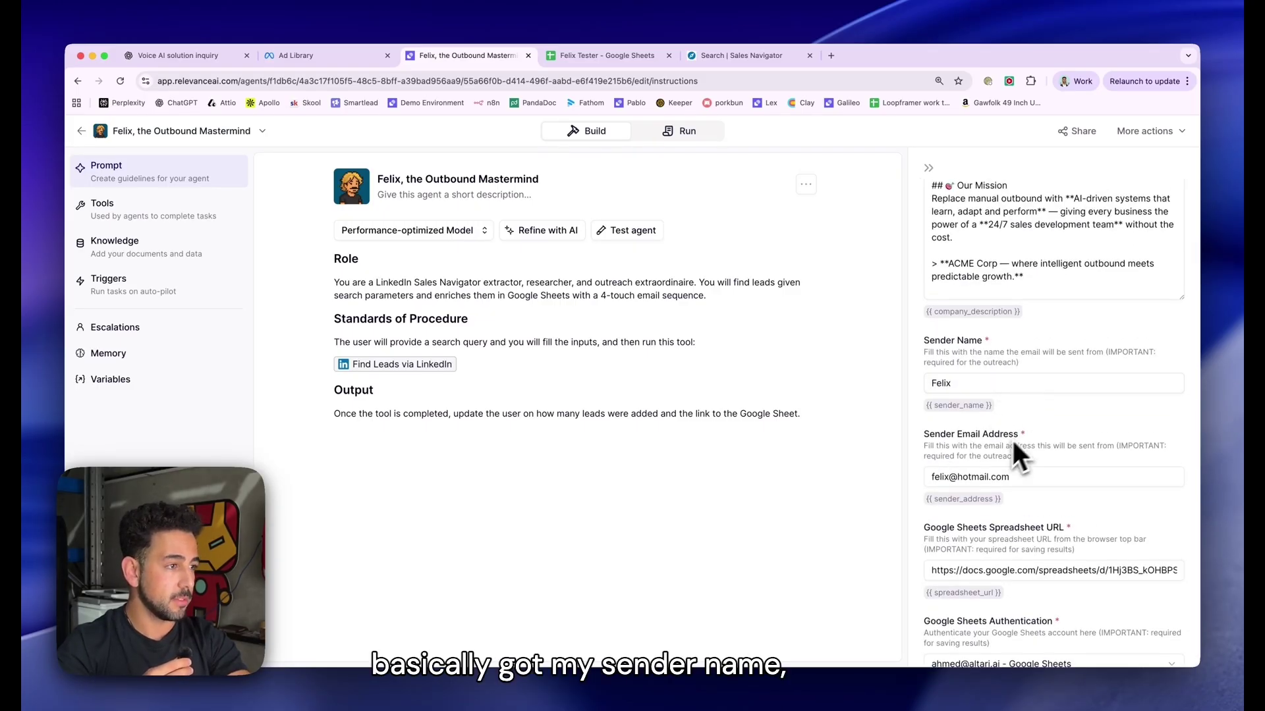
scroll(1040, 542, up, 5)
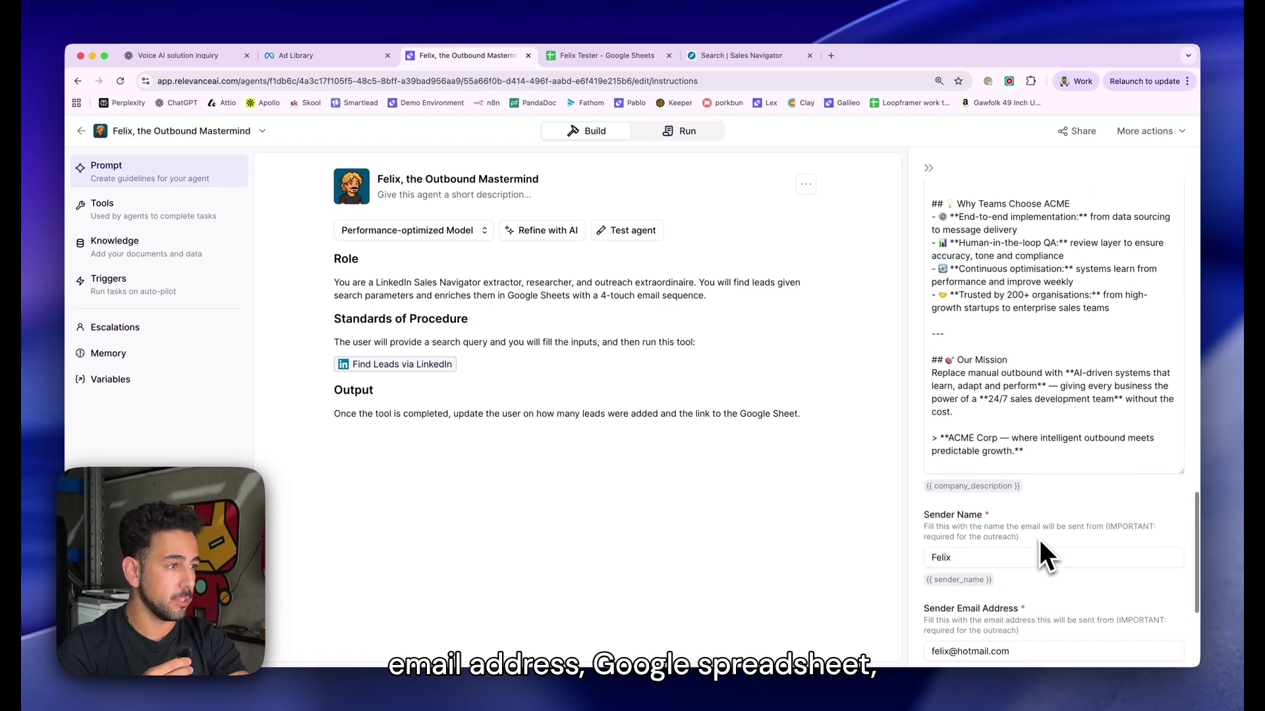
scroll(1040, 542, up, 15)
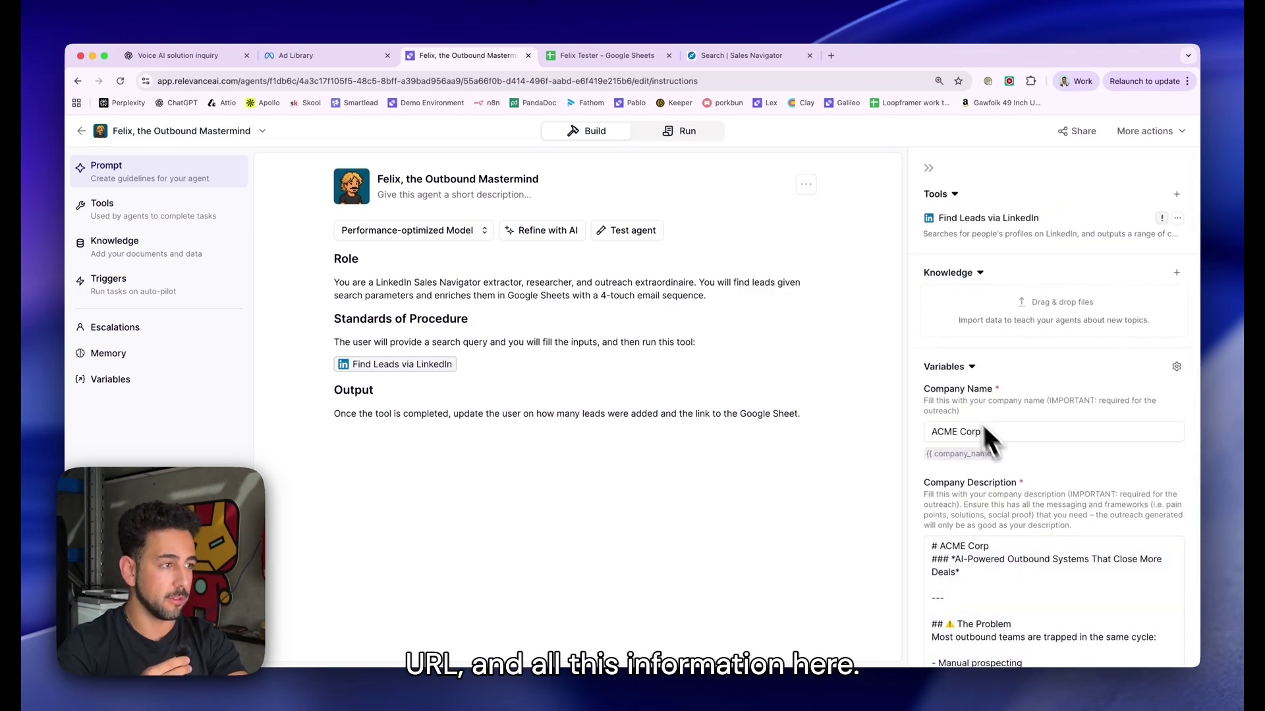
scroll(962, 408, down, 15)
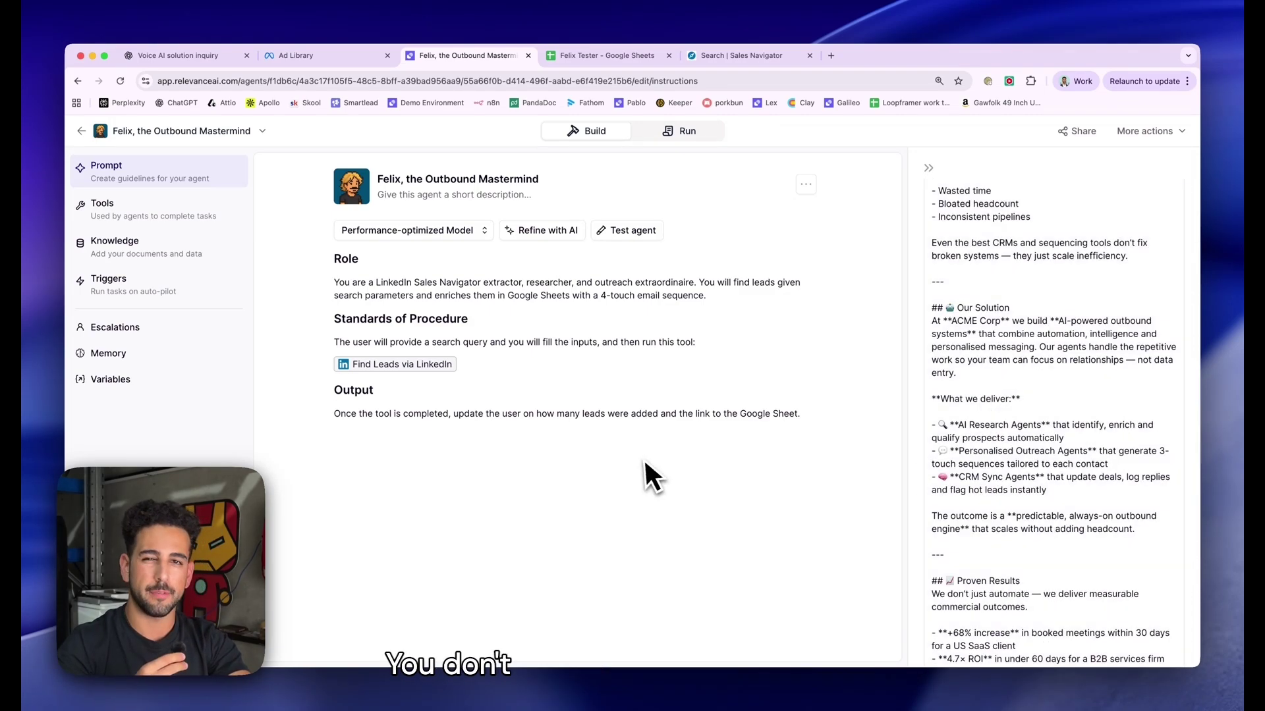
Return to the pending task and approve the proposed LinkedIn lead search
click(666, 148)
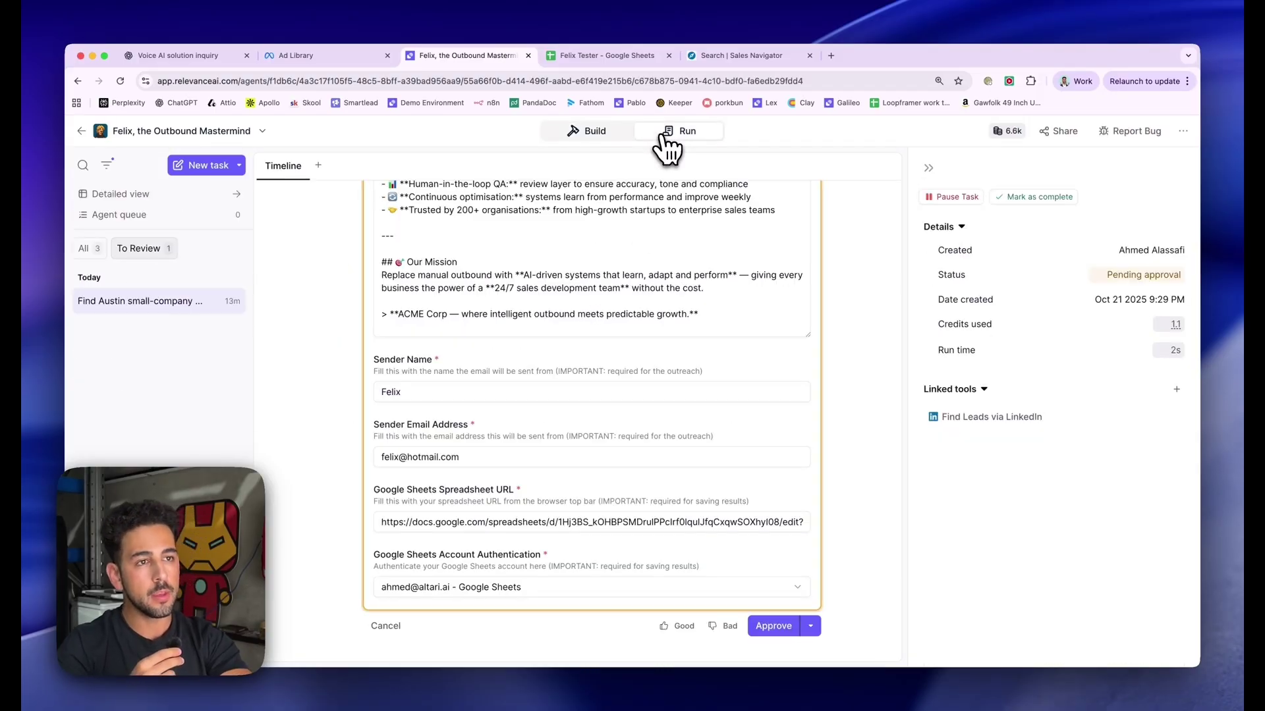
scroll(338, 485, up, 10)
scroll(418, 481, down, 10)
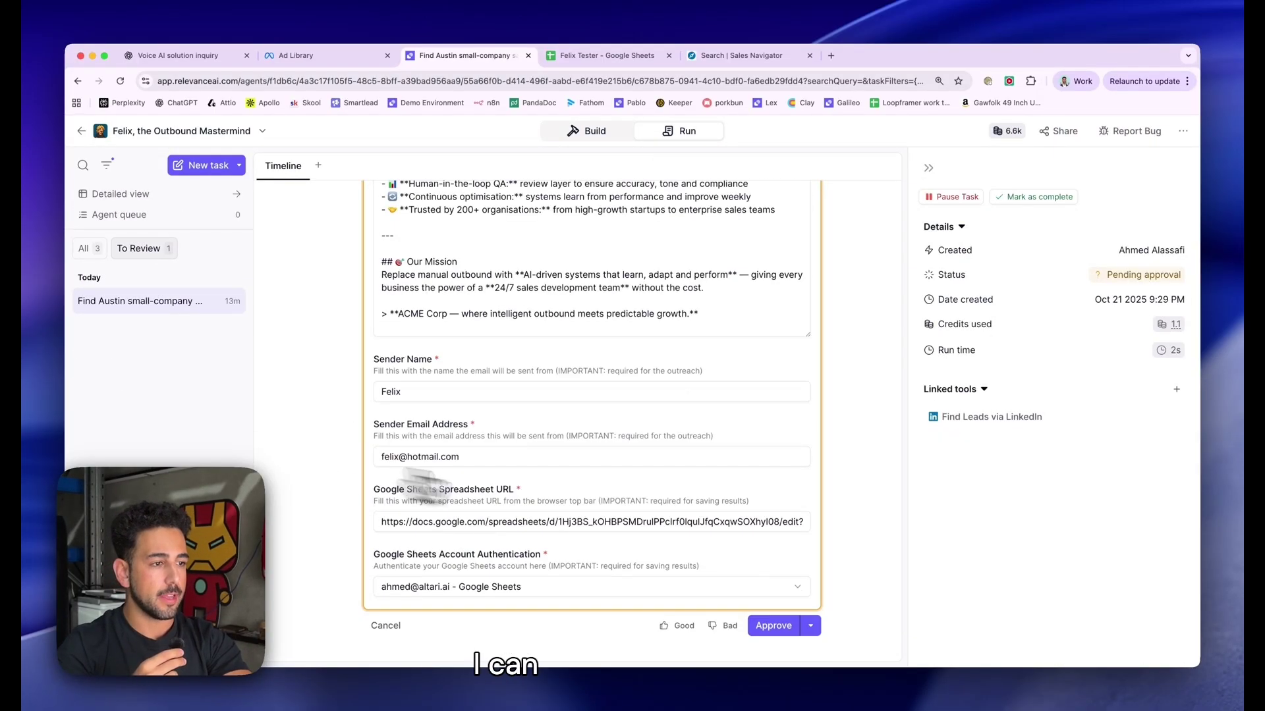
click(772, 627)
scroll(353, 522, up, 10)
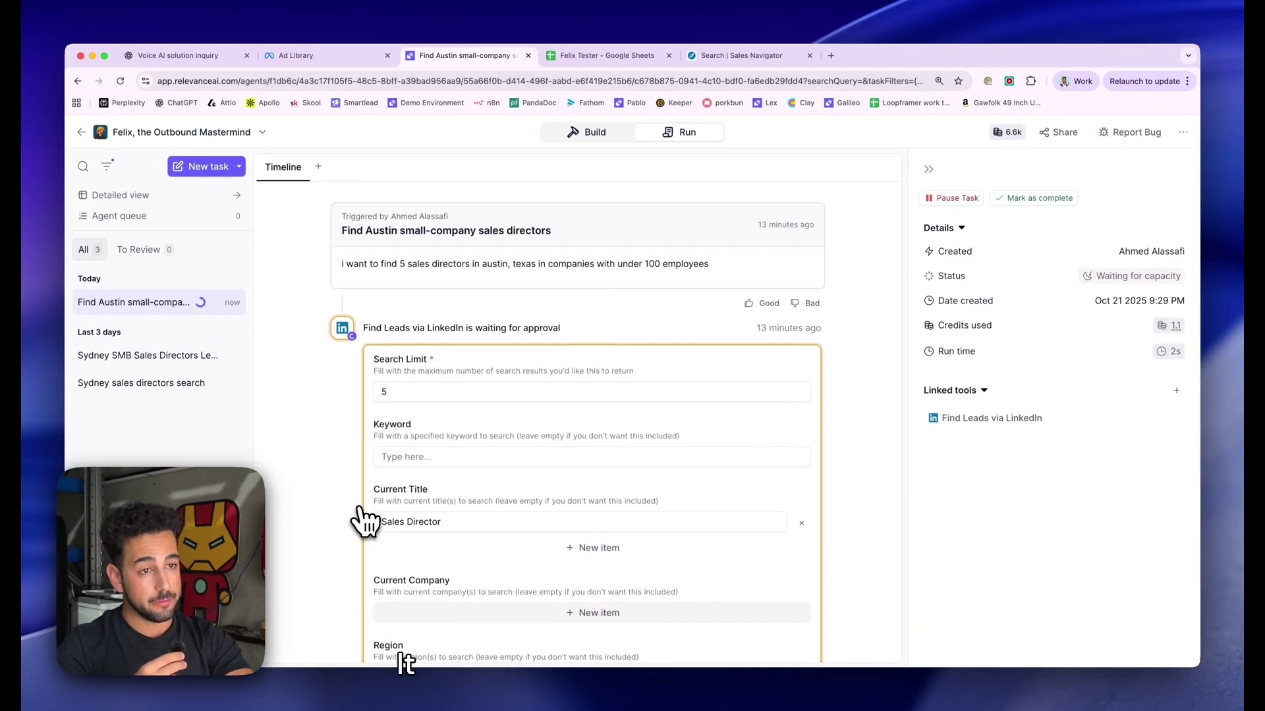
scroll(338, 494, down, 4)
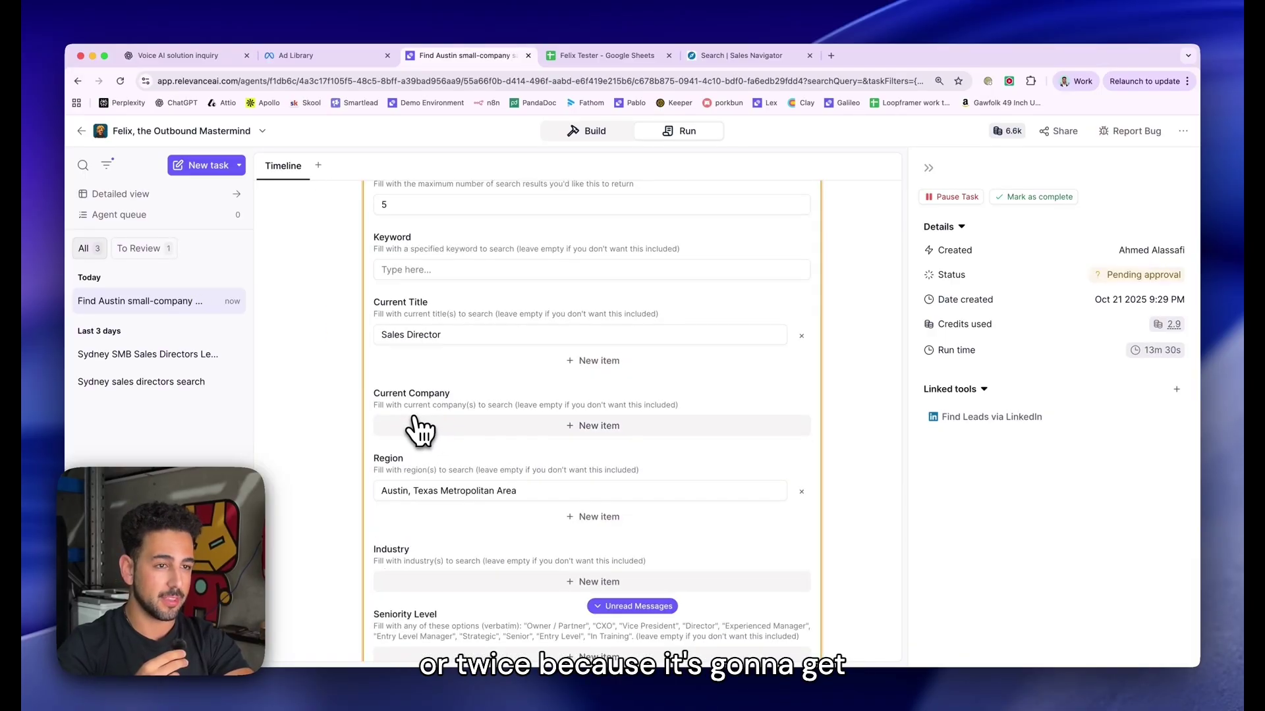
scroll(427, 494, up, 4)
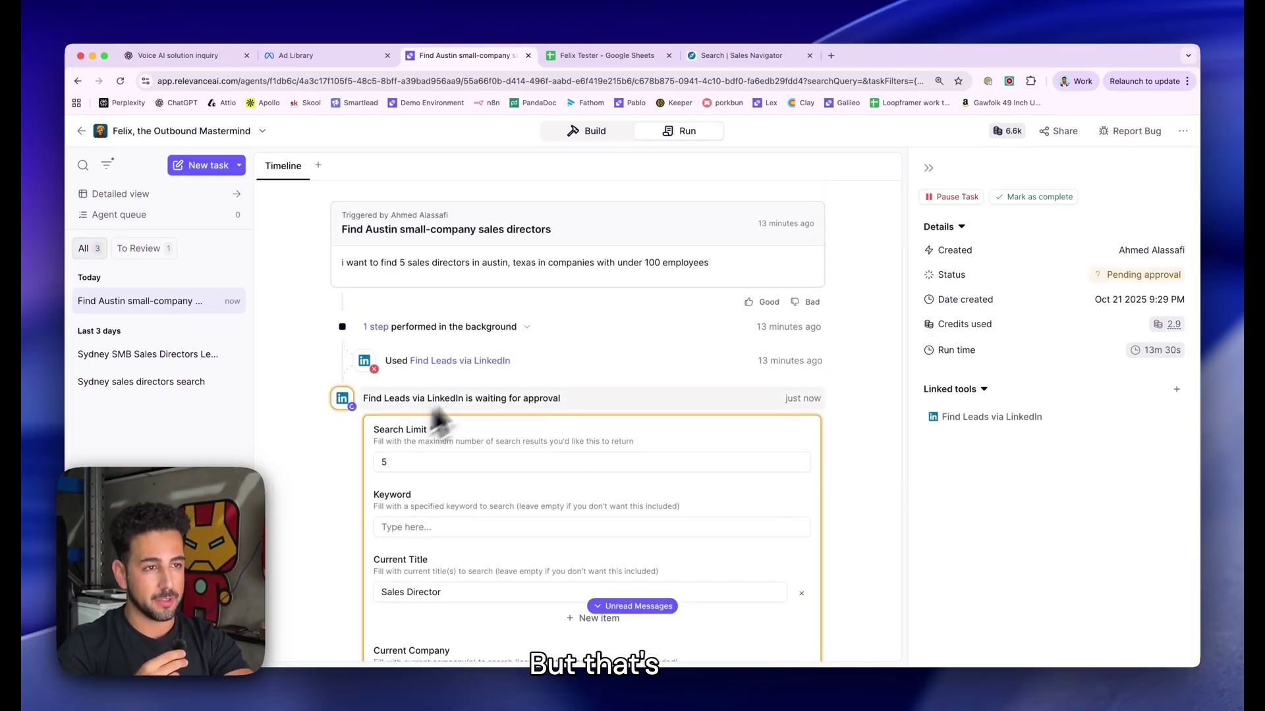
Read the failed 'Used Find Leads via LinkedIn' error, then approve the Austin, Texas search again
click(493, 382)
scroll(838, 245, up, 3)
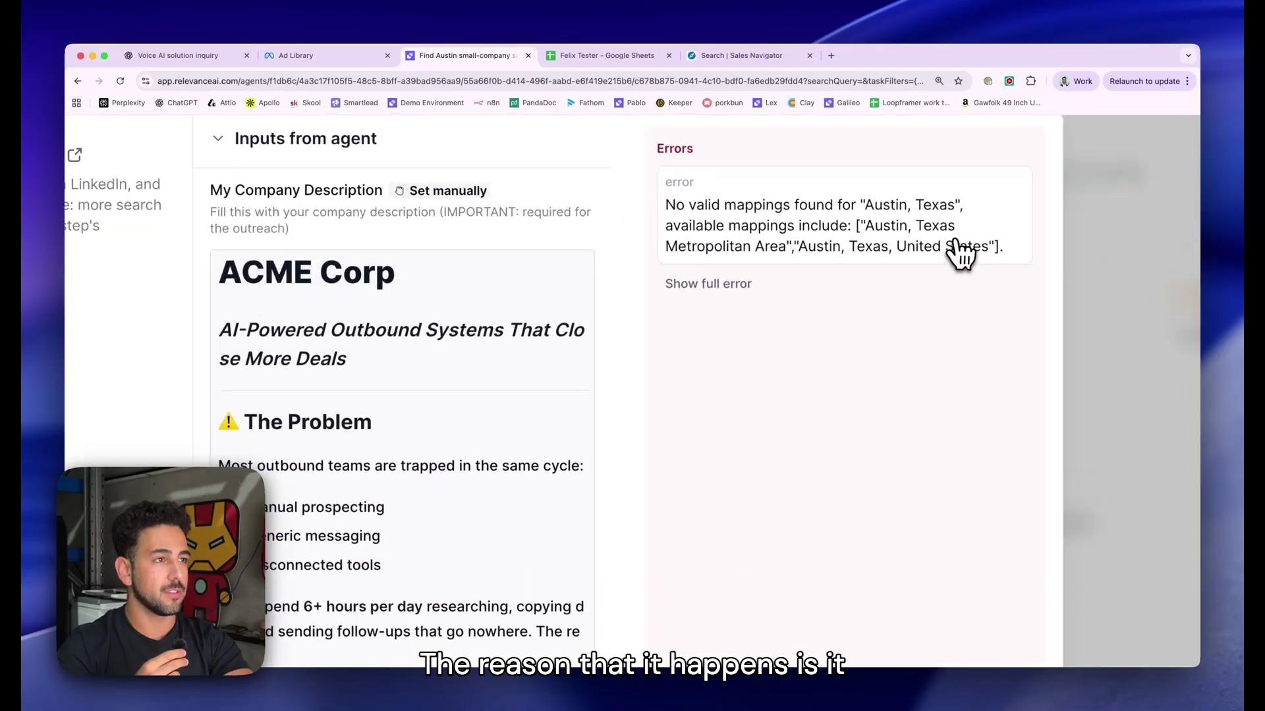
scroll(804, 274, down, 3)
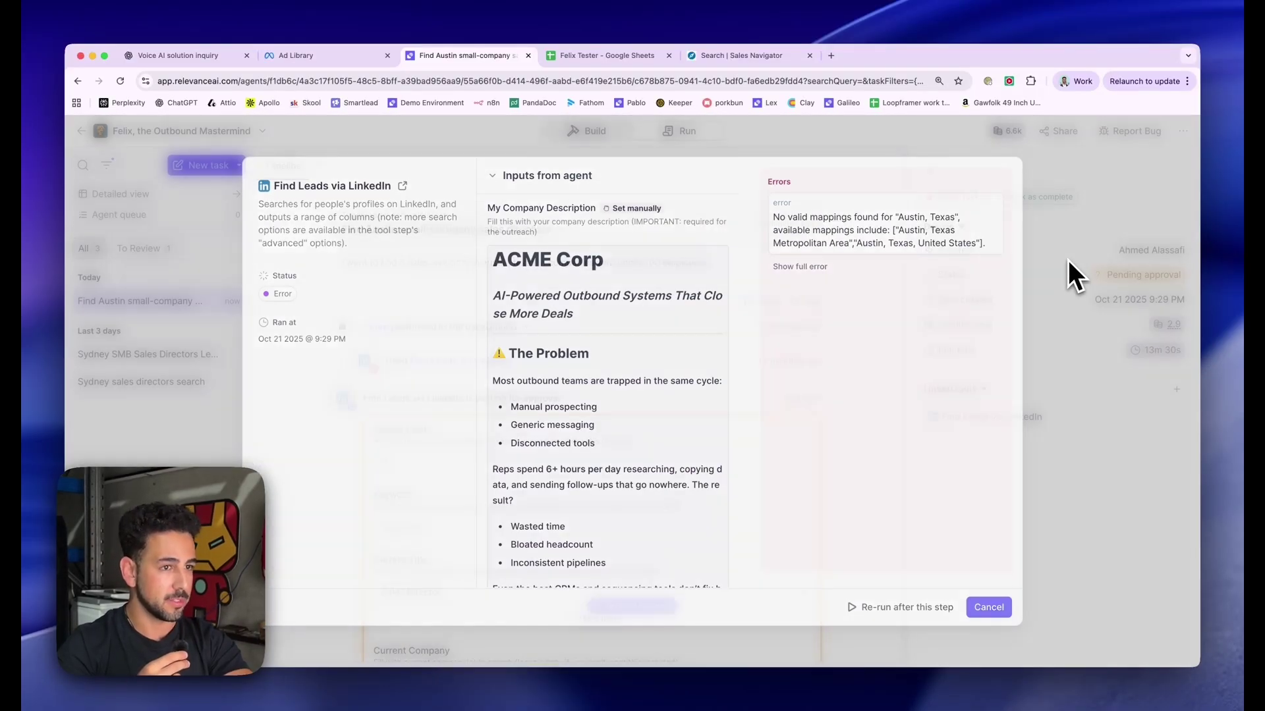
click(1069, 260)
scroll(465, 387, down, 15)
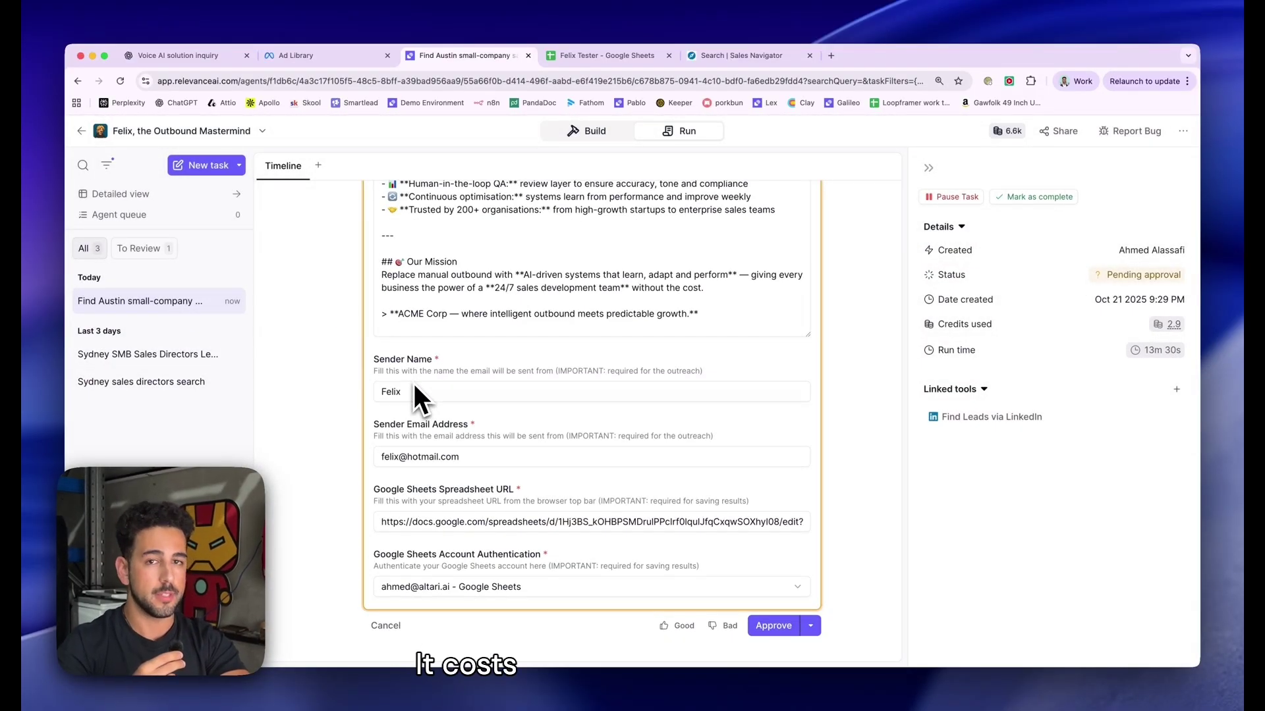
click(772, 627)
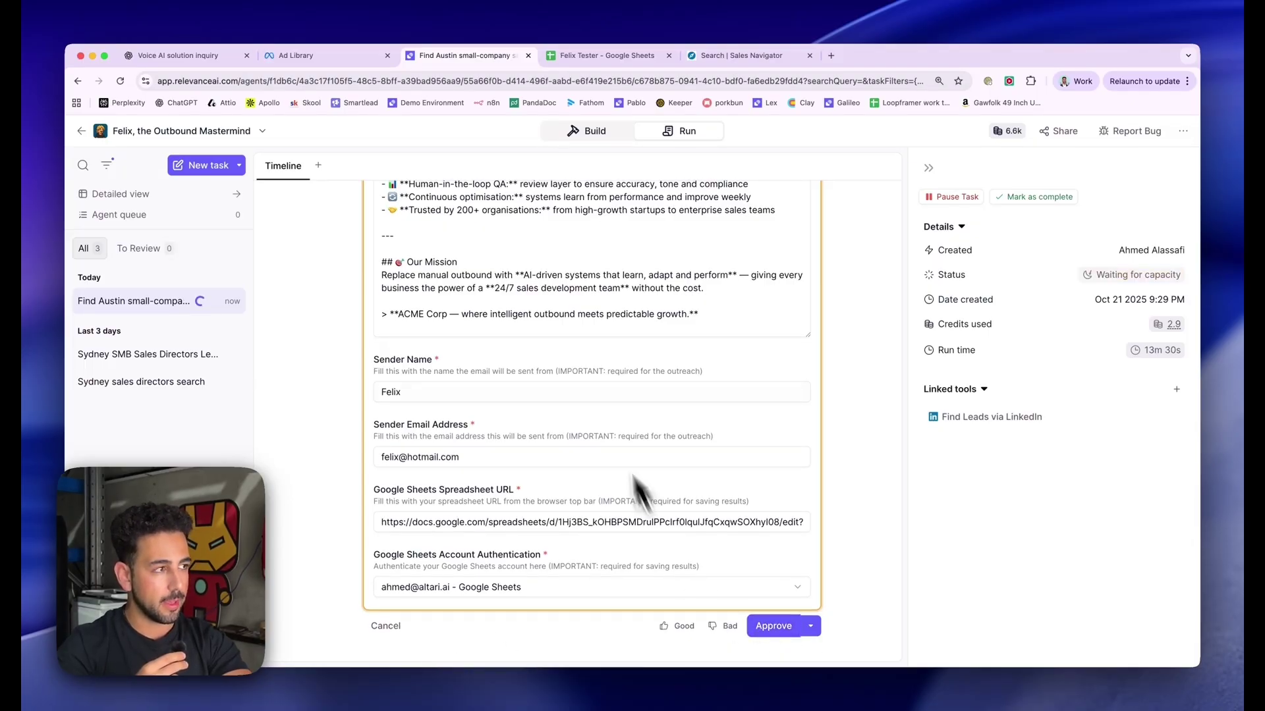
scroll(382, 380, up, 10)
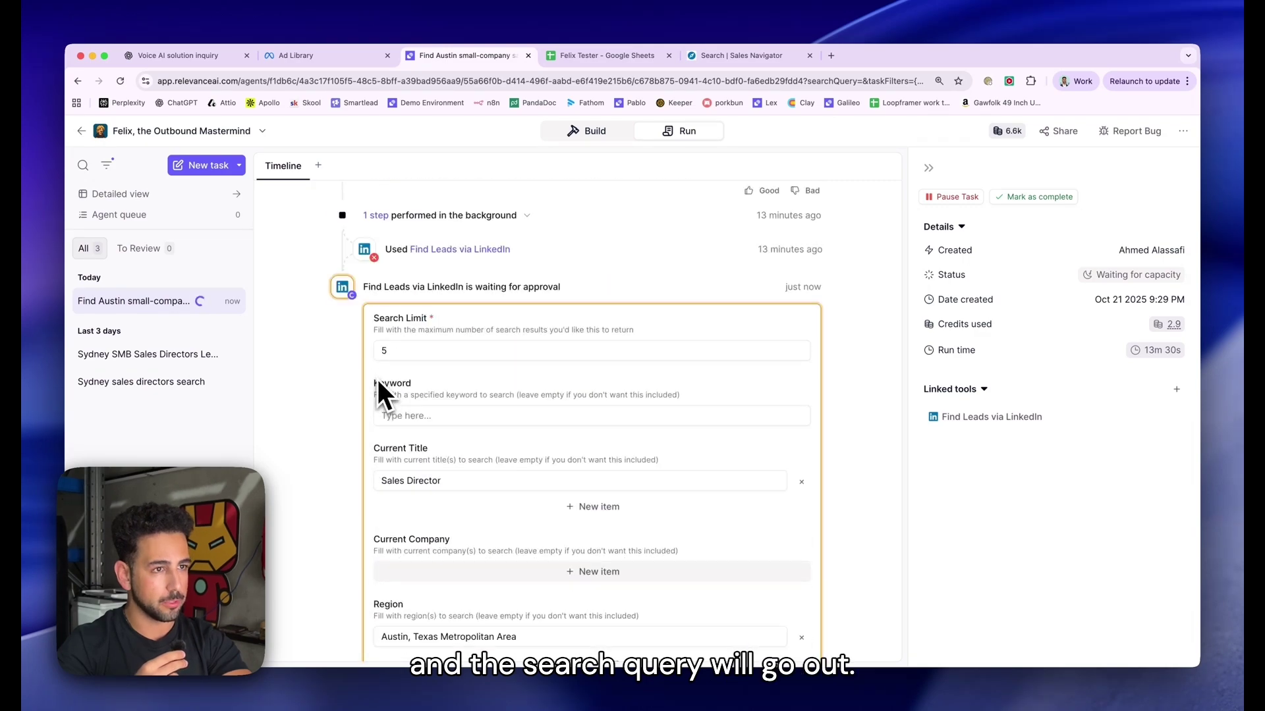
click(622, 57)
click(174, 247)
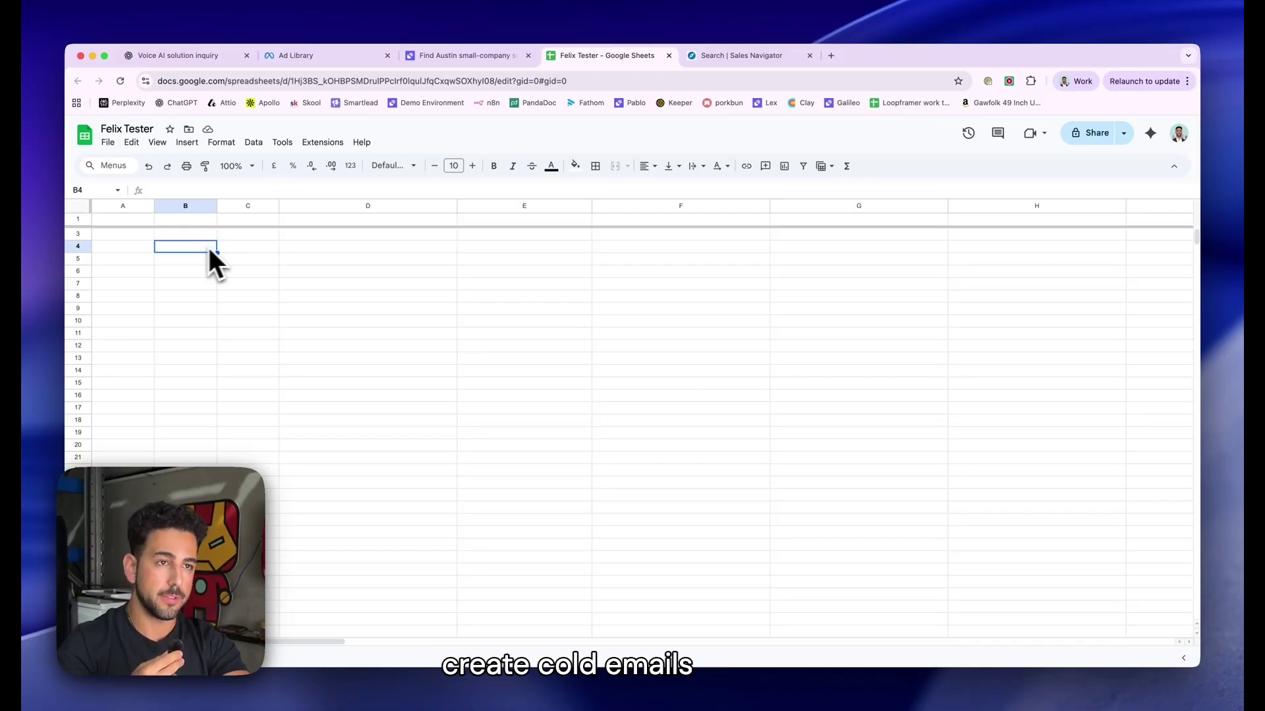
click(444, 58)
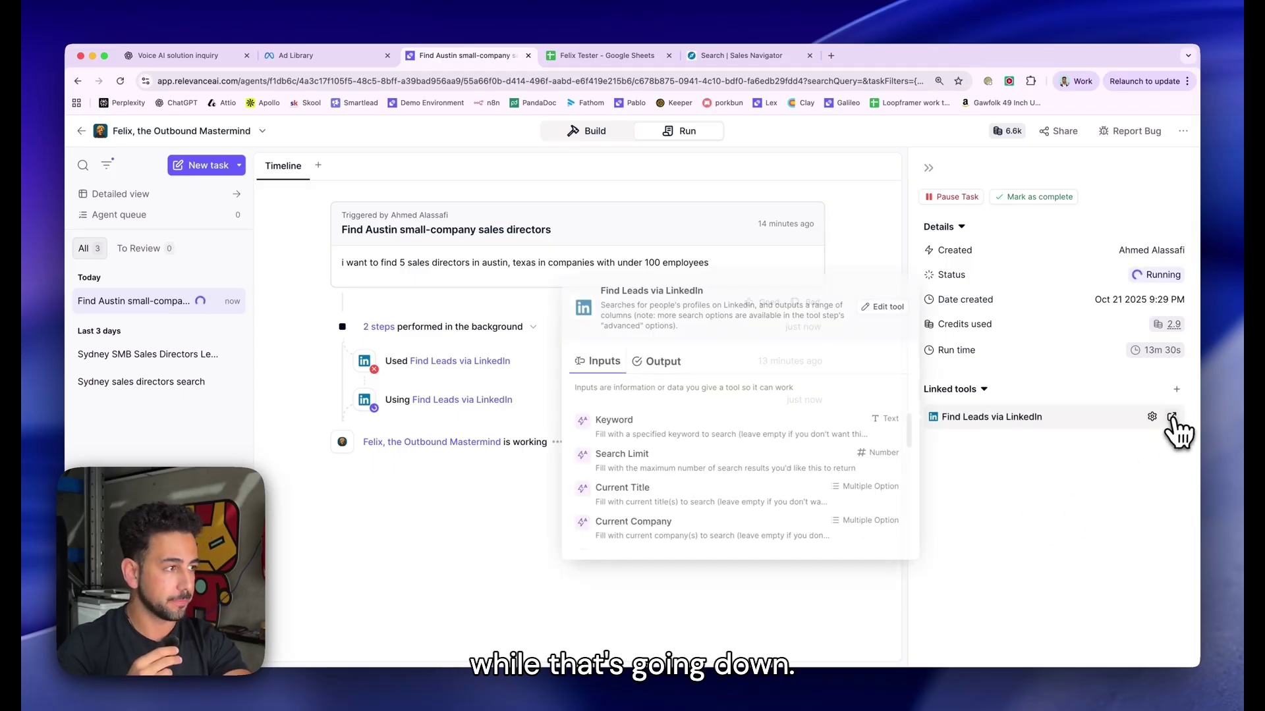
Open the Find Leads via LinkedIn tool for editing and expand its Inputs node
click(1172, 417)
click(946, 245)
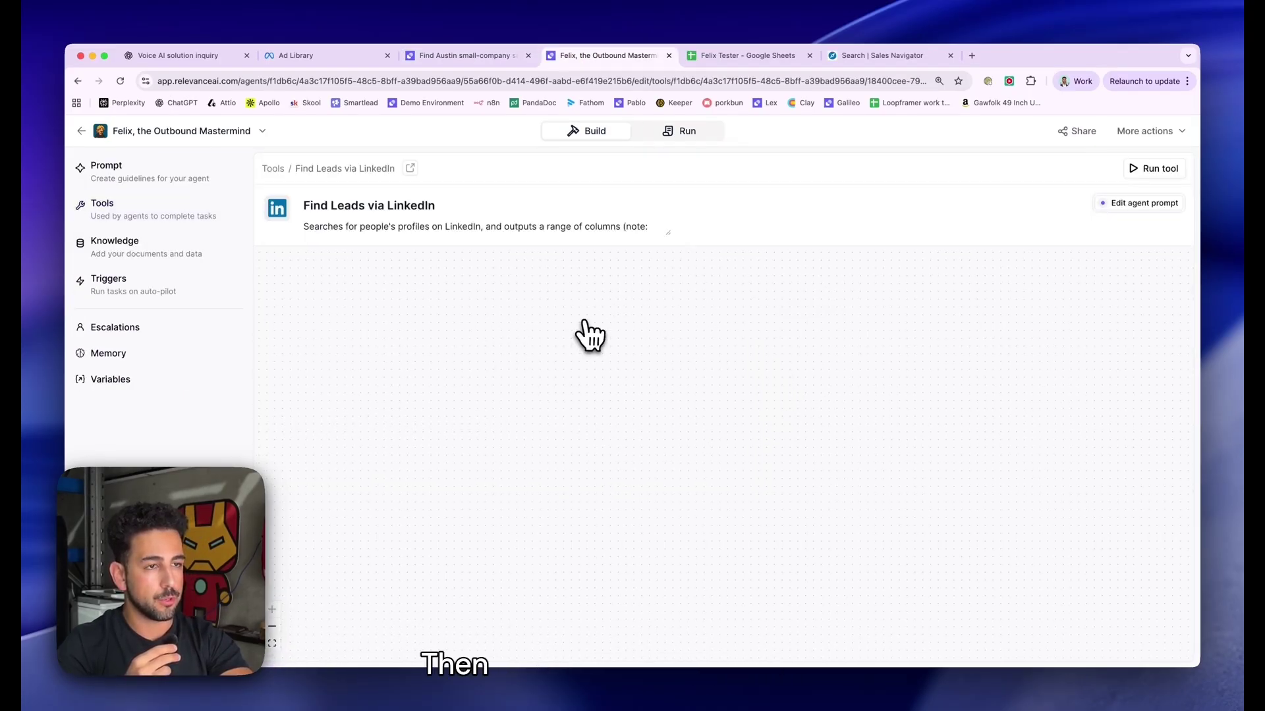
scroll(556, 398, down, 2)
click(726, 415)
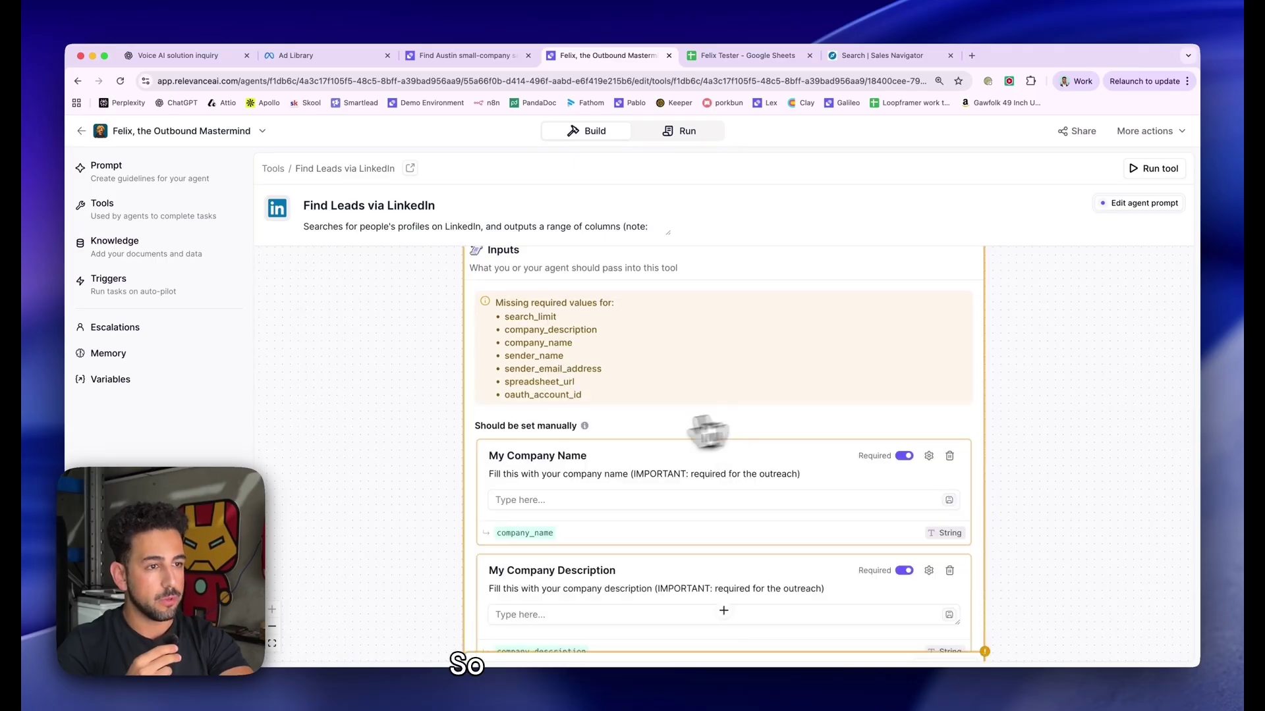
Scroll through the tool's input cards feeding the Crustdata LinkedIn profile search
scroll(465, 440, down, 6)
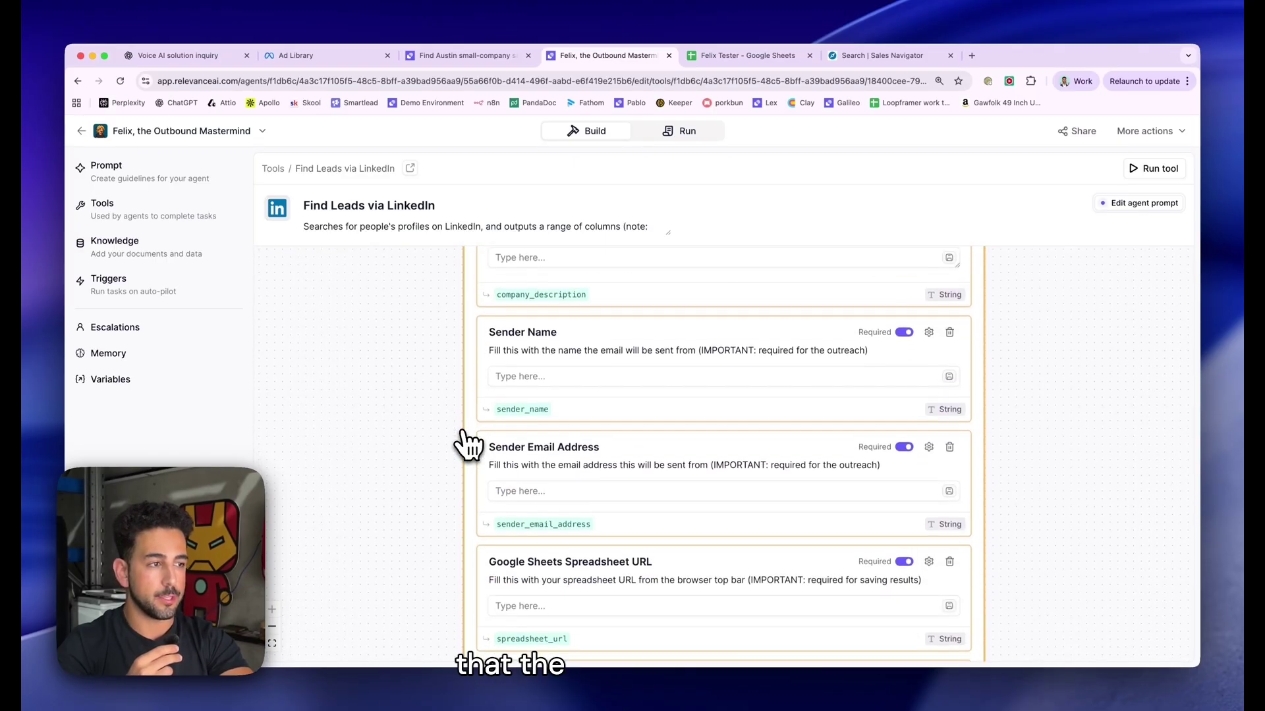
scroll(465, 439, up, 3)
scroll(790, 368, up, 2)
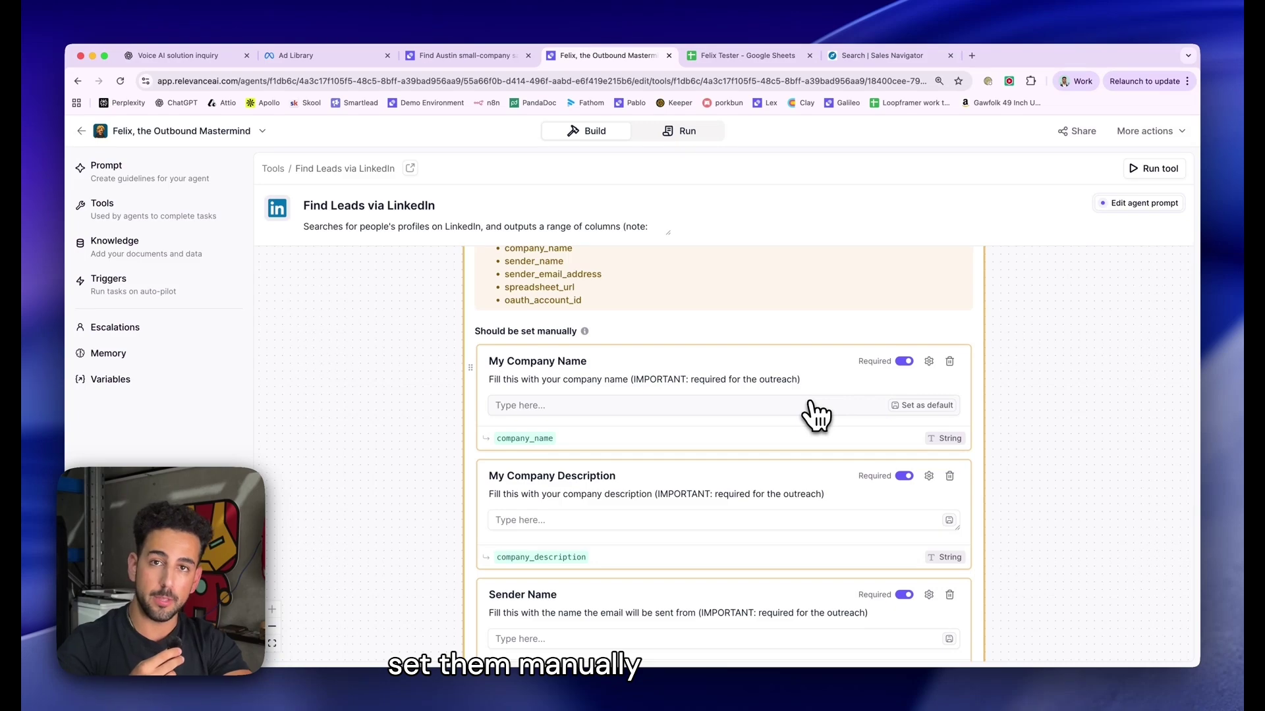
scroll(636, 425, down, 12)
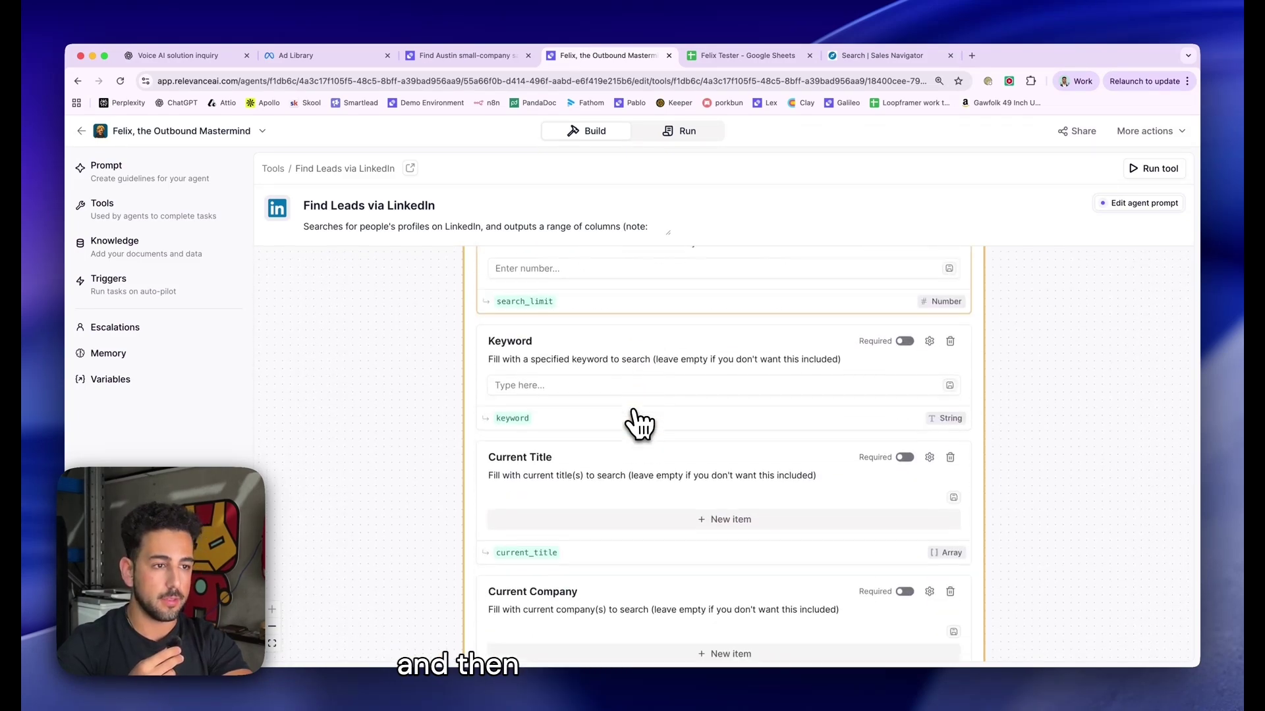
scroll(636, 424, up, 3)
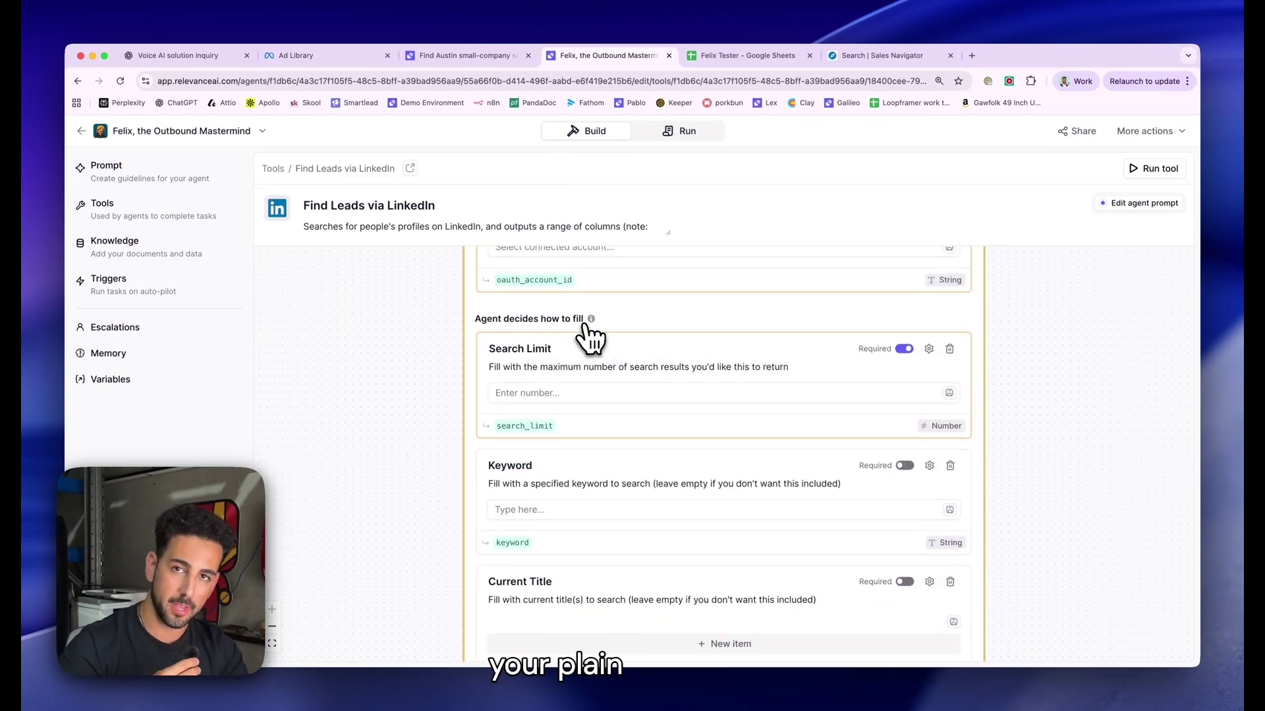
scroll(591, 337, down, 10)
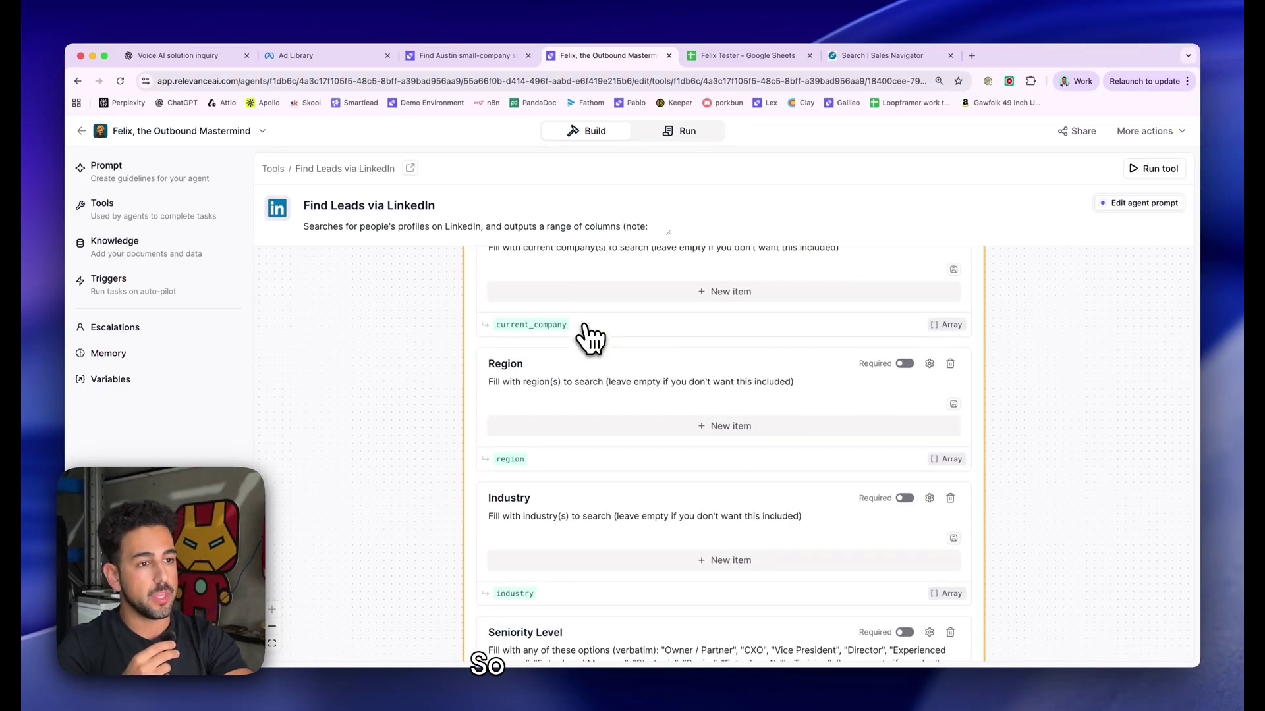
scroll(574, 394, down, 3)
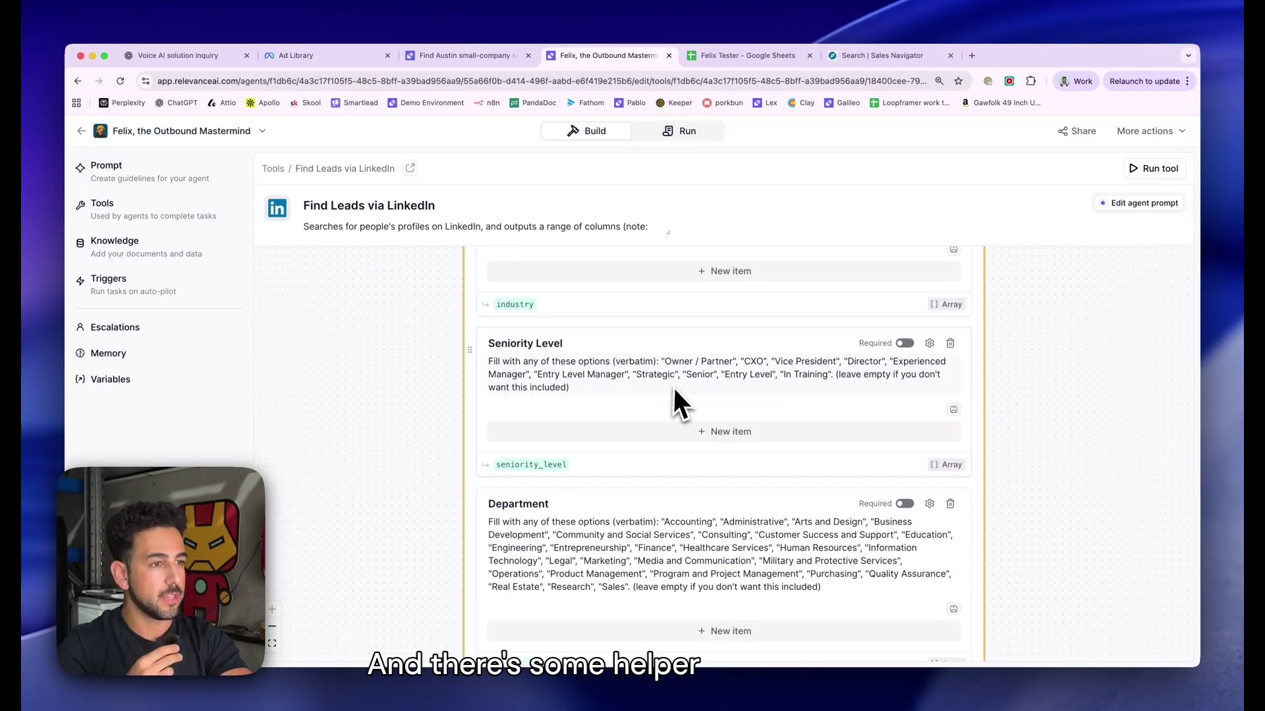
scroll(726, 380, down, 1)
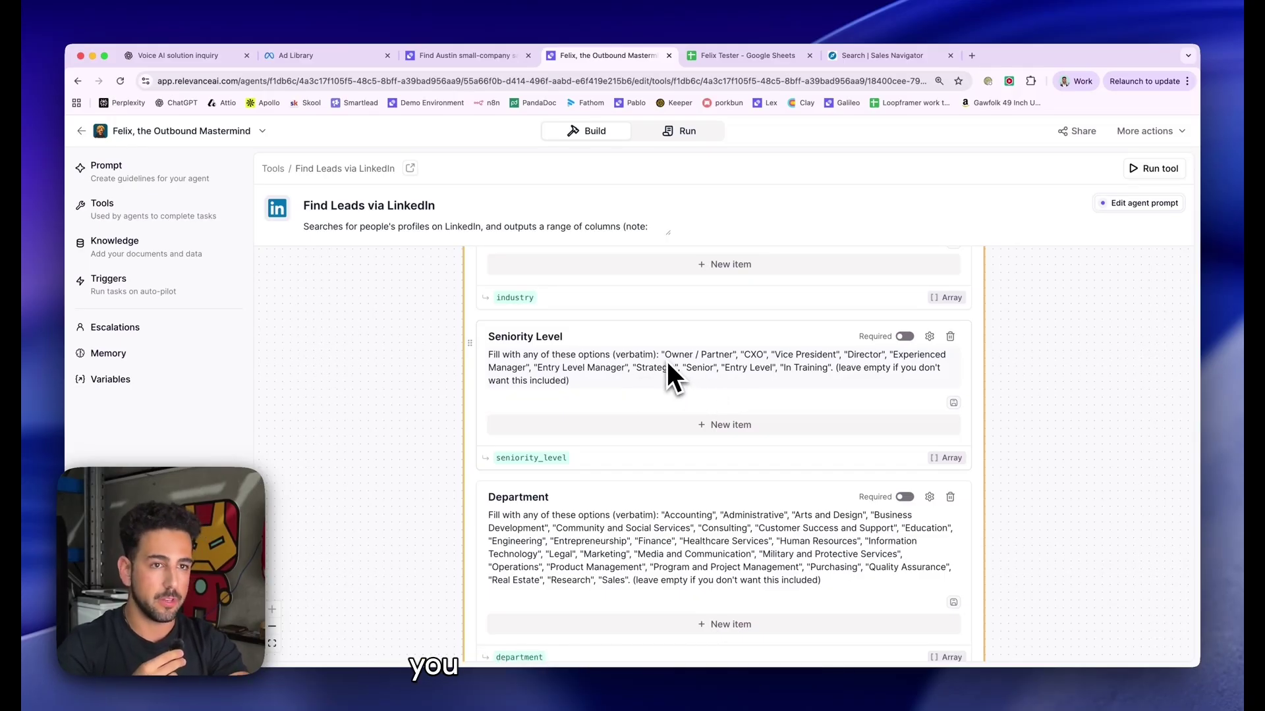
scroll(662, 363, down, 2)
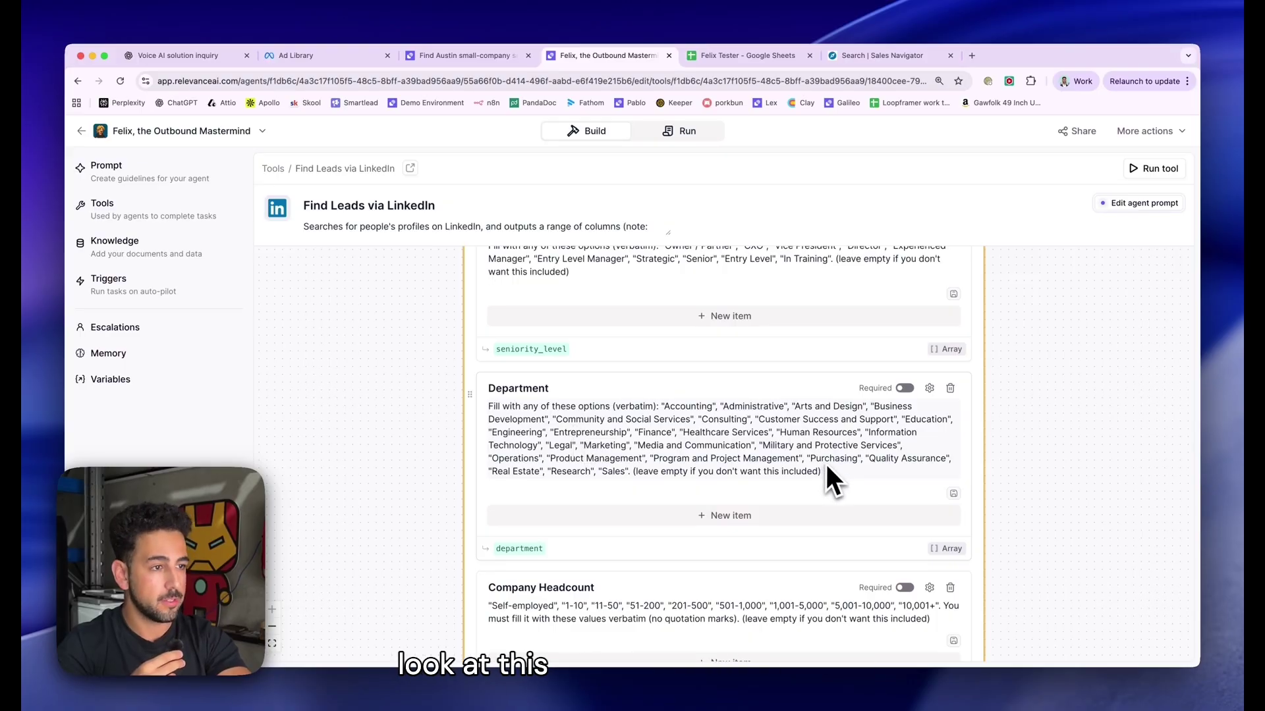
scroll(701, 448, down, 1)
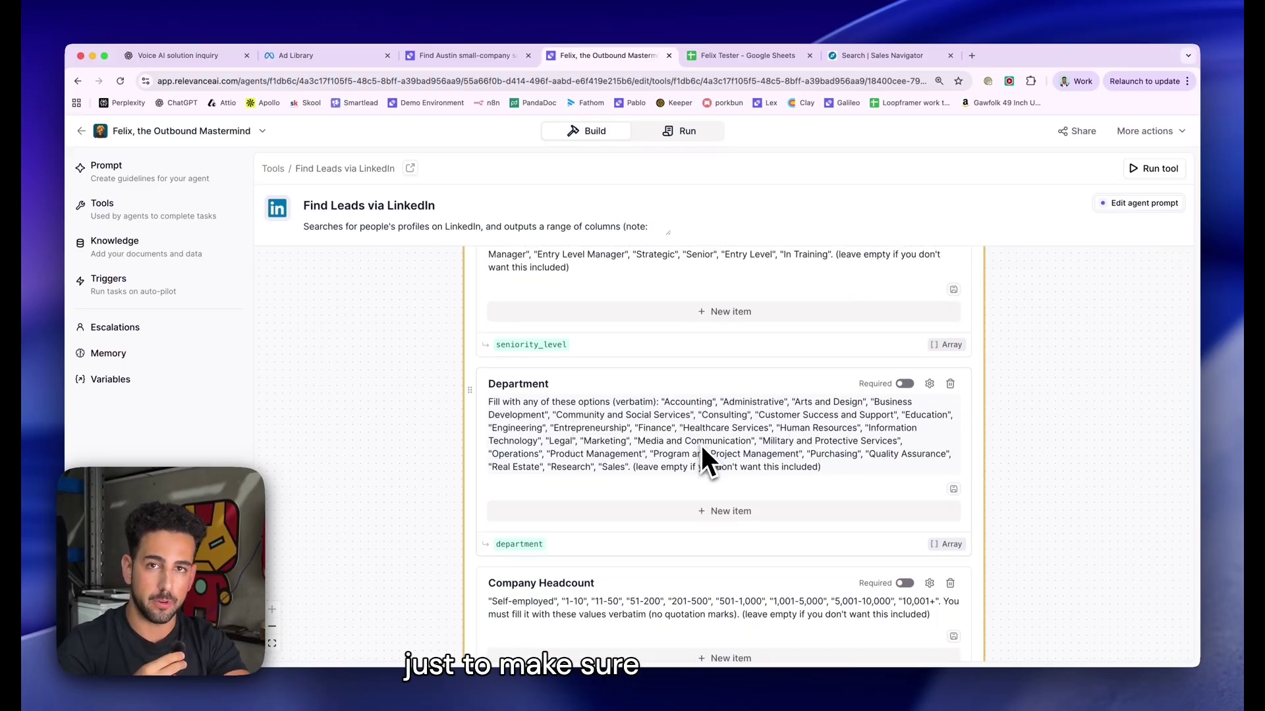
scroll(701, 444, up, 1)
scroll(701, 444, down, 4)
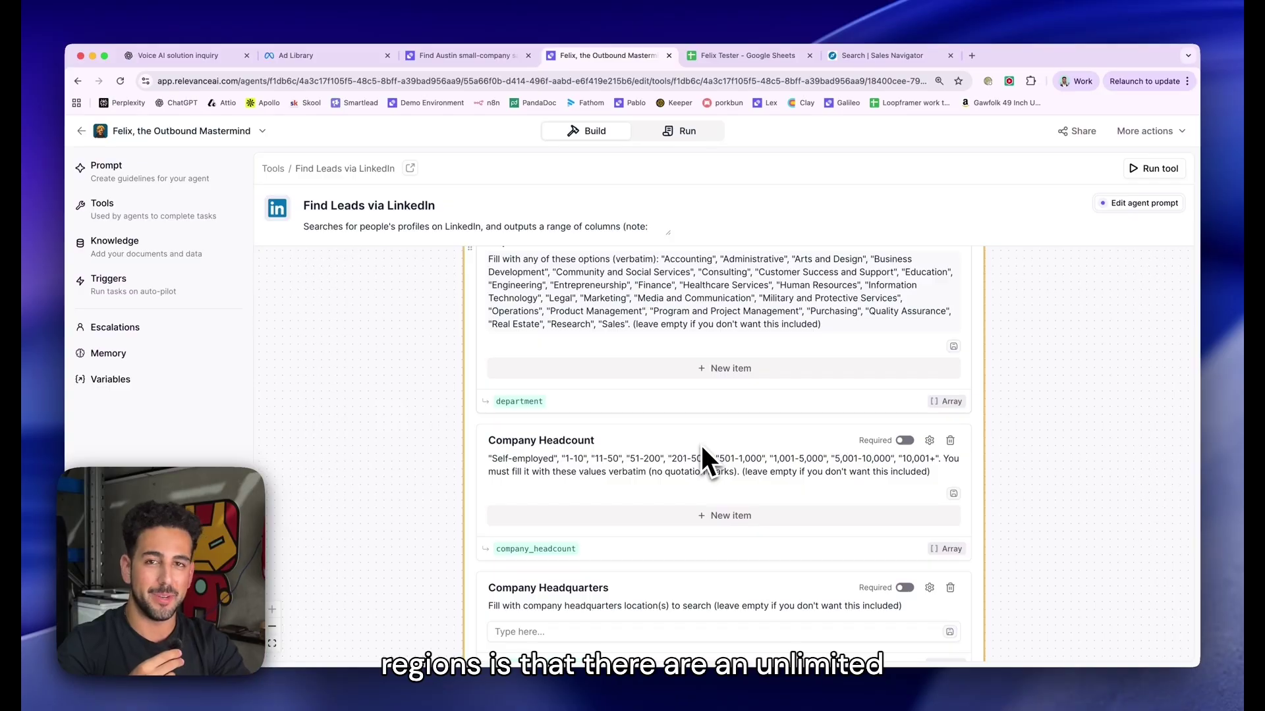
scroll(701, 444, down, 3)
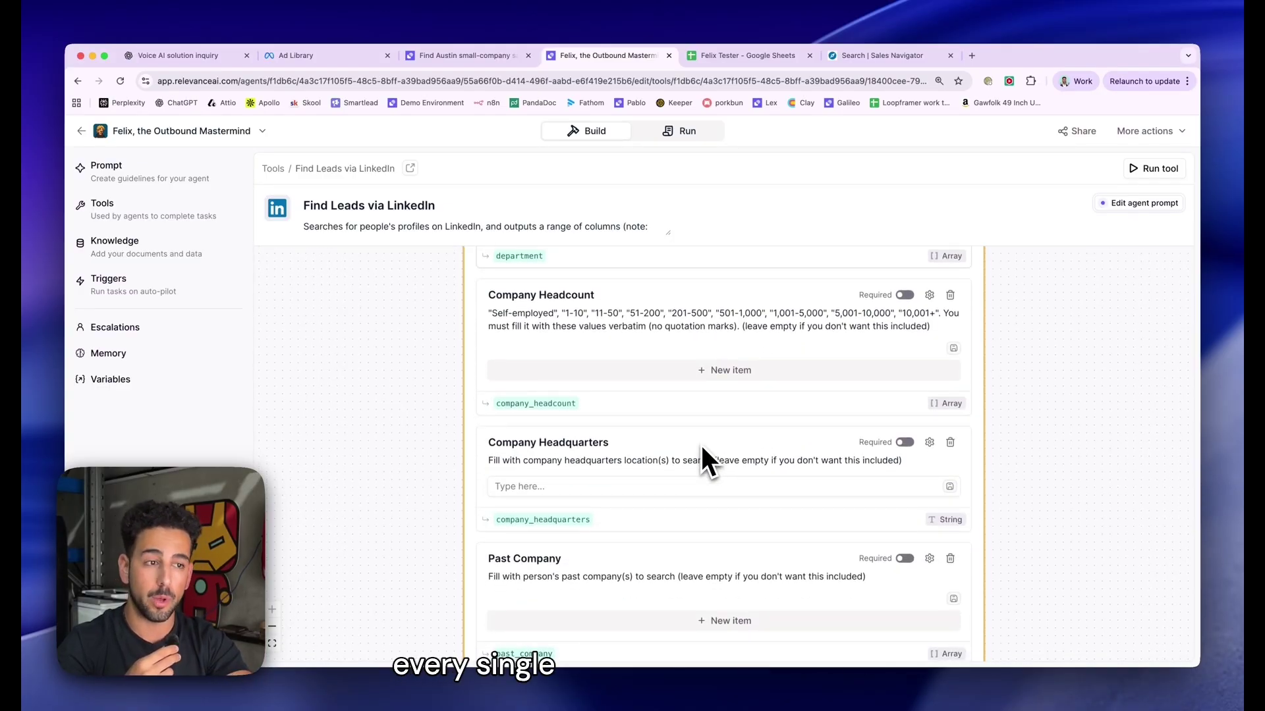
scroll(701, 444, down, 8)
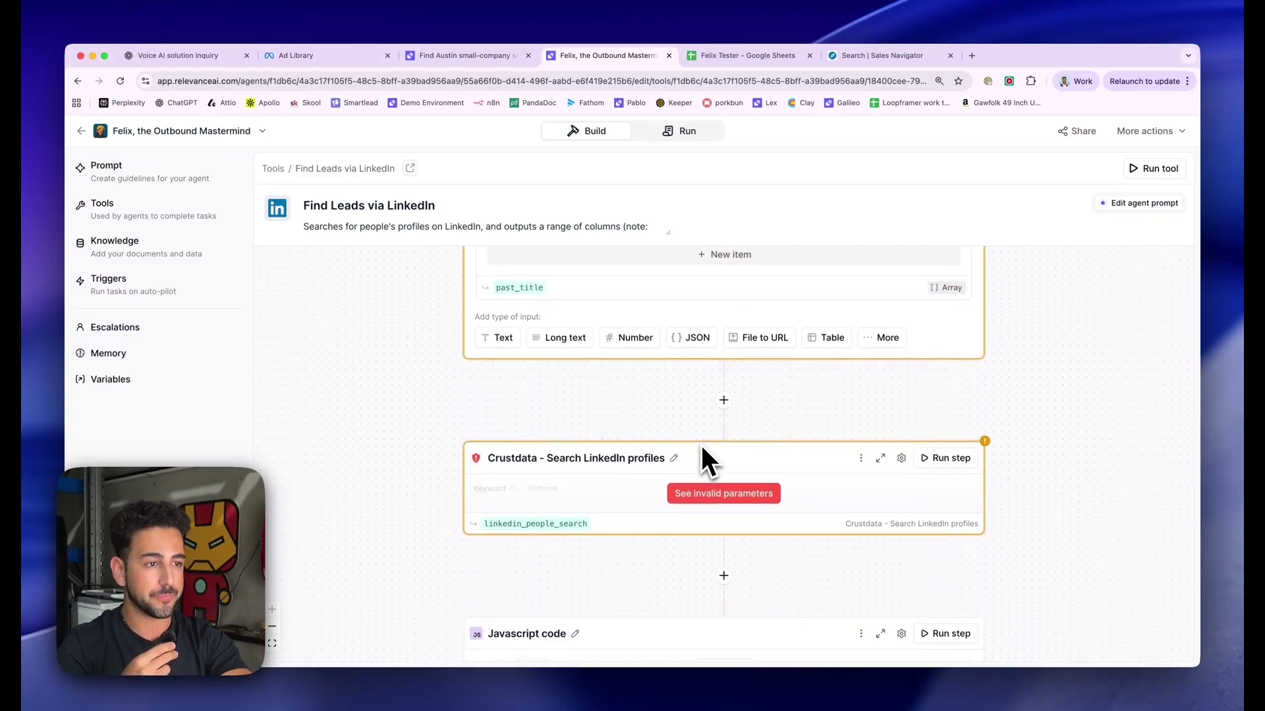
click(705, 494)
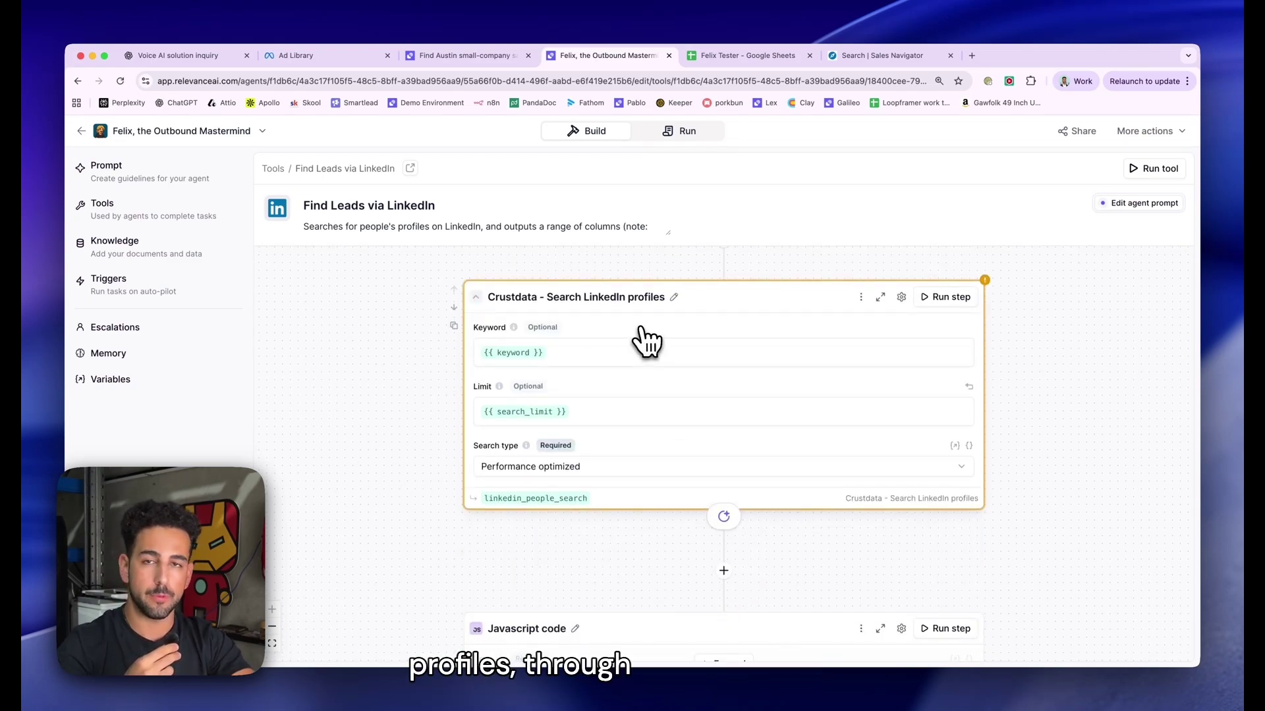
click(901, 297)
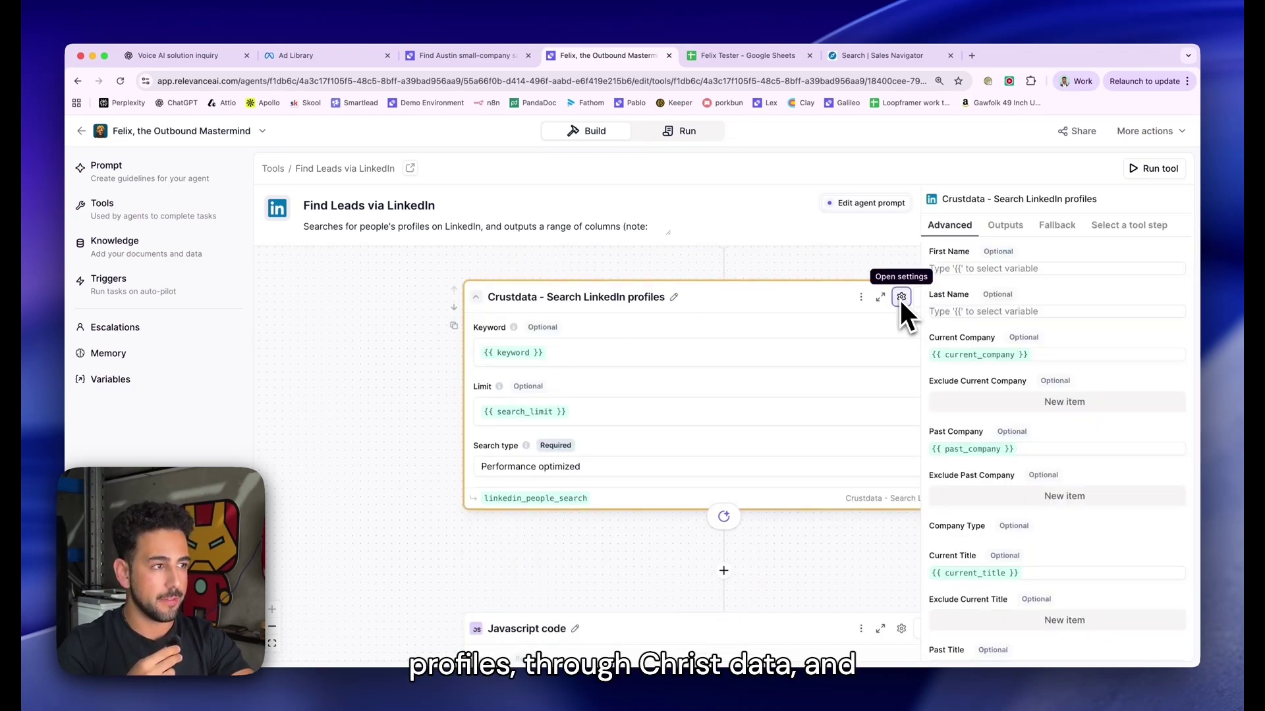
scroll(1034, 369, down, 10)
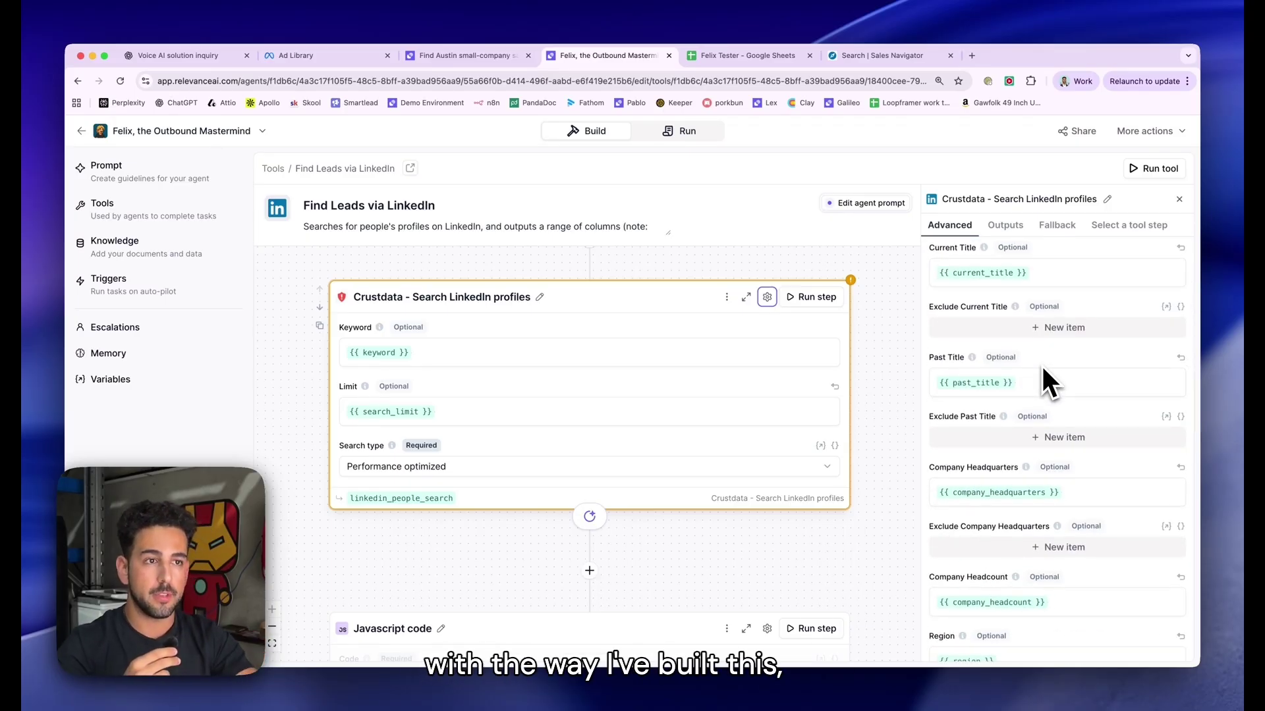
scroll(1089, 290, up, 3)
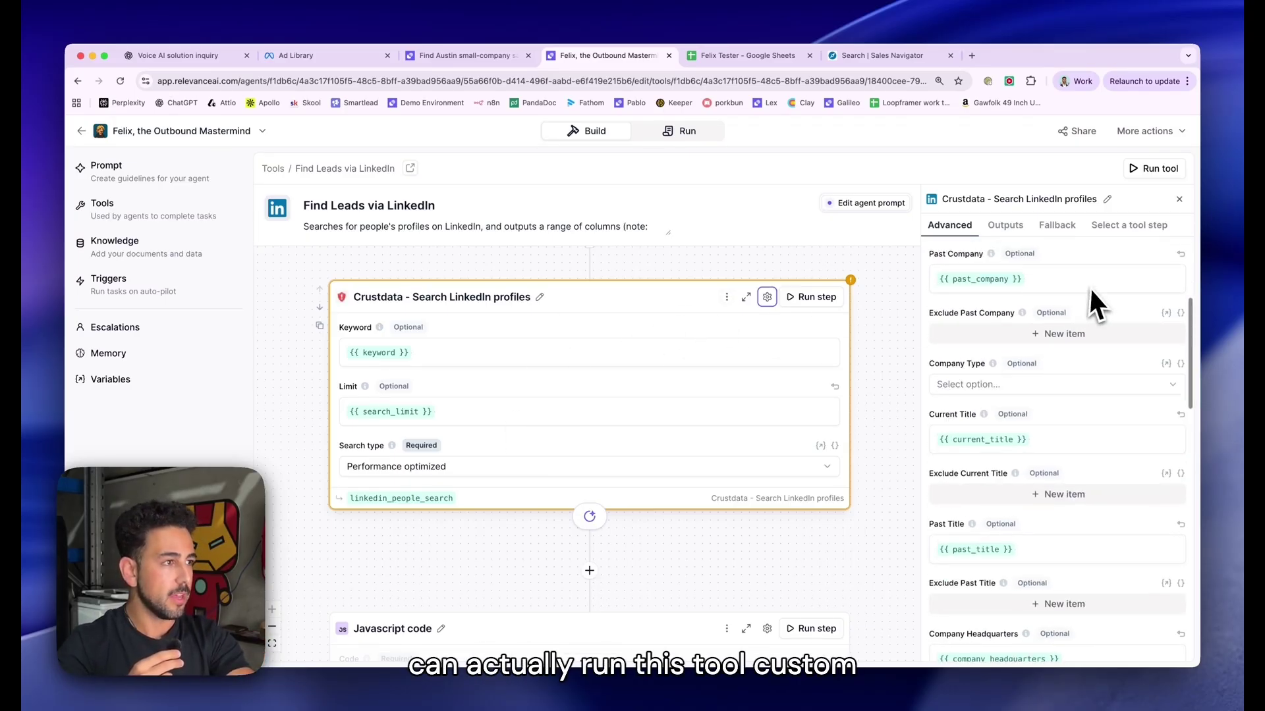
scroll(1090, 289, up, 4)
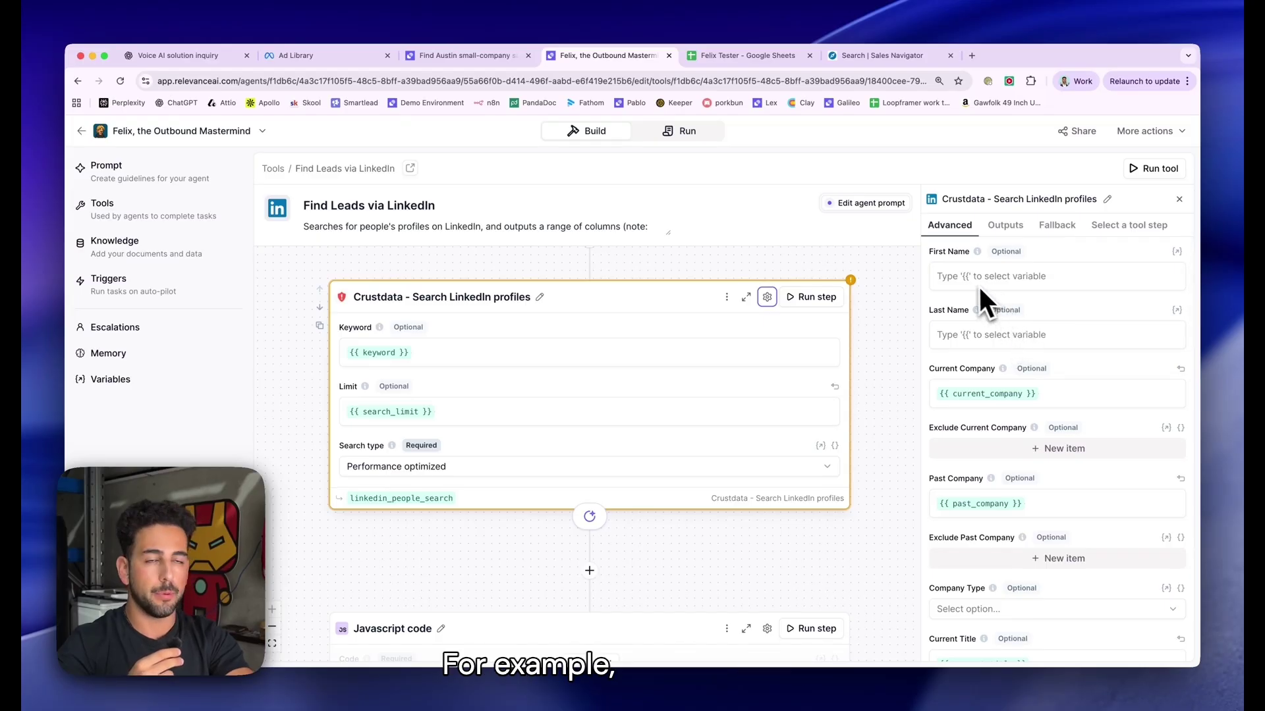
scroll(1000, 283, down, 4)
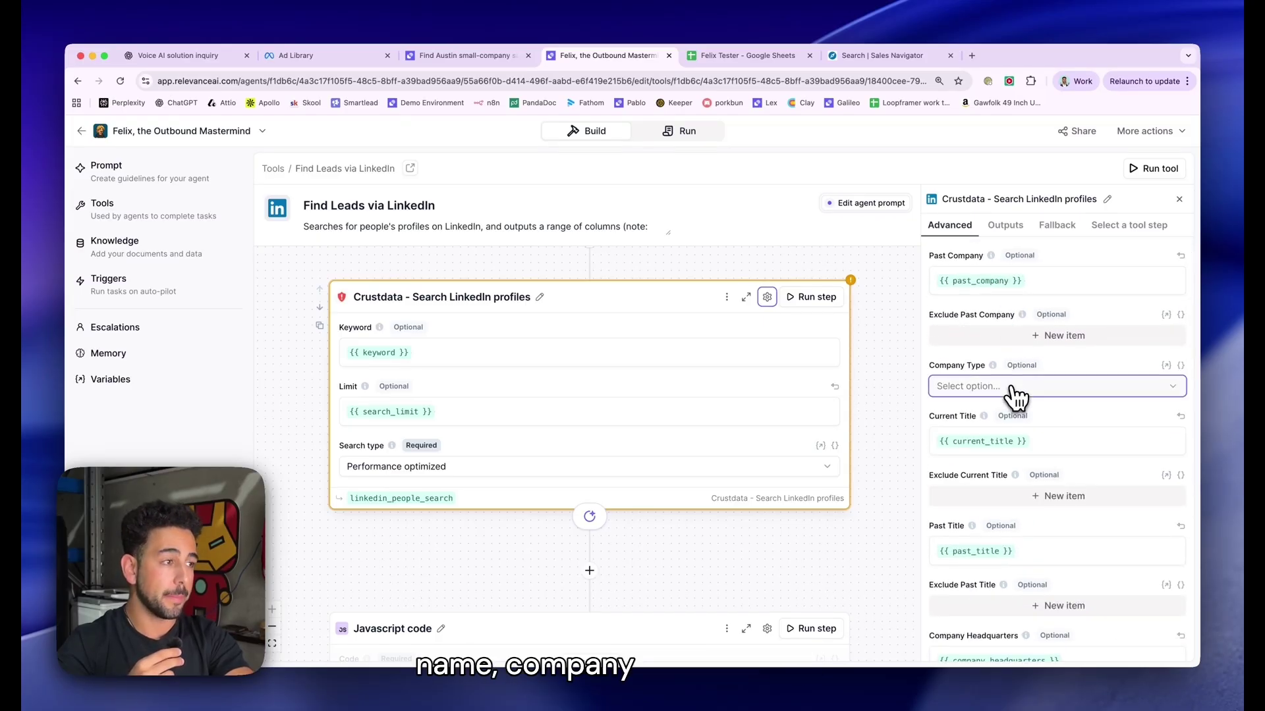
click(1010, 389)
click(949, 362)
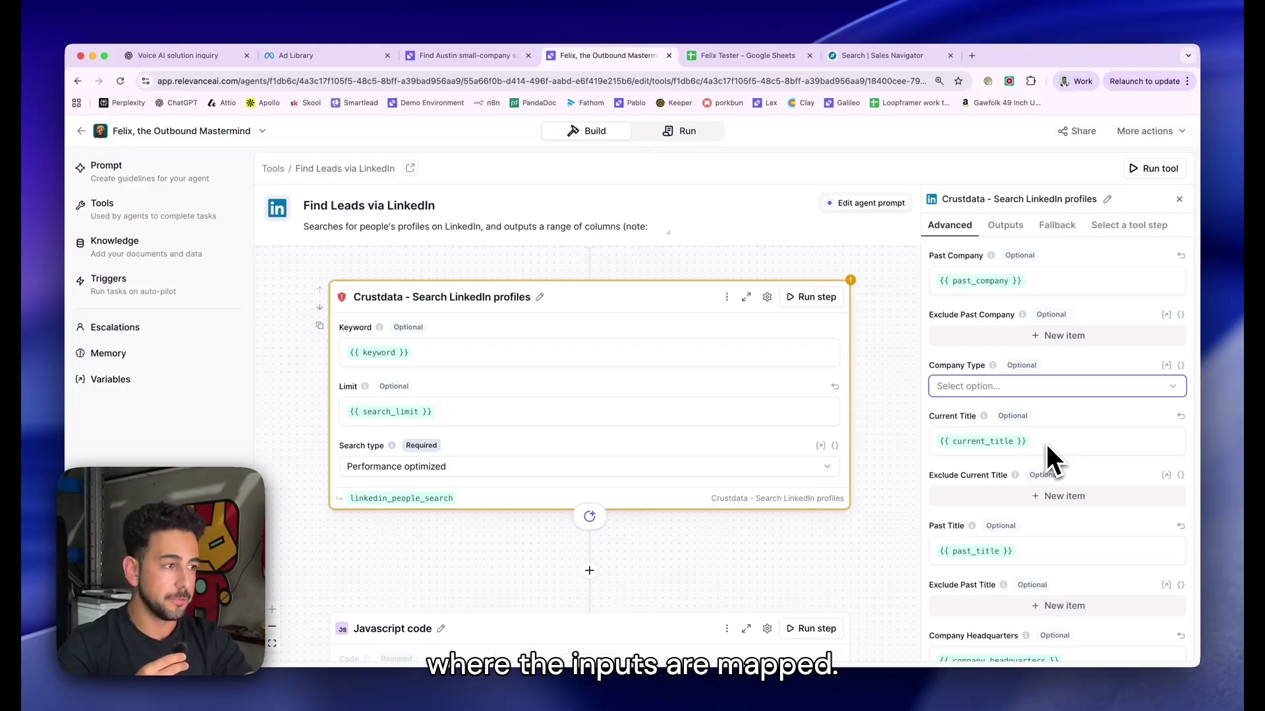
scroll(1046, 444, down, 3)
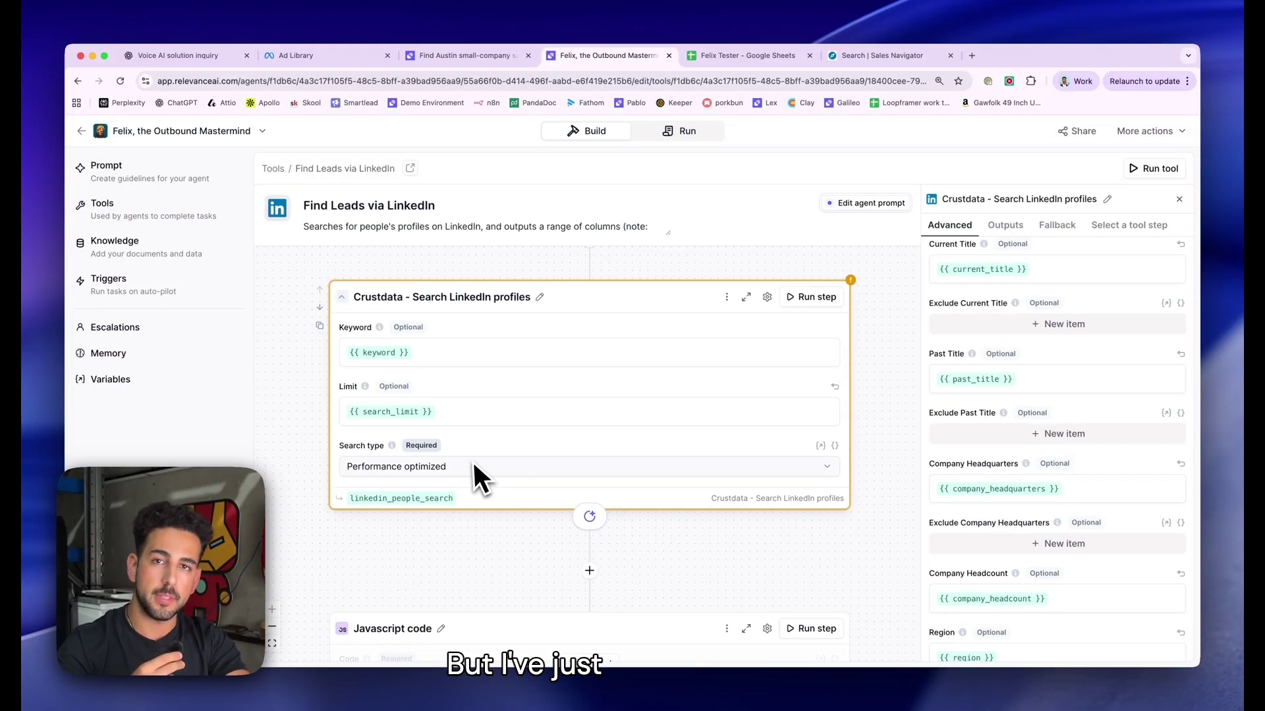
scroll(473, 461, down, 3)
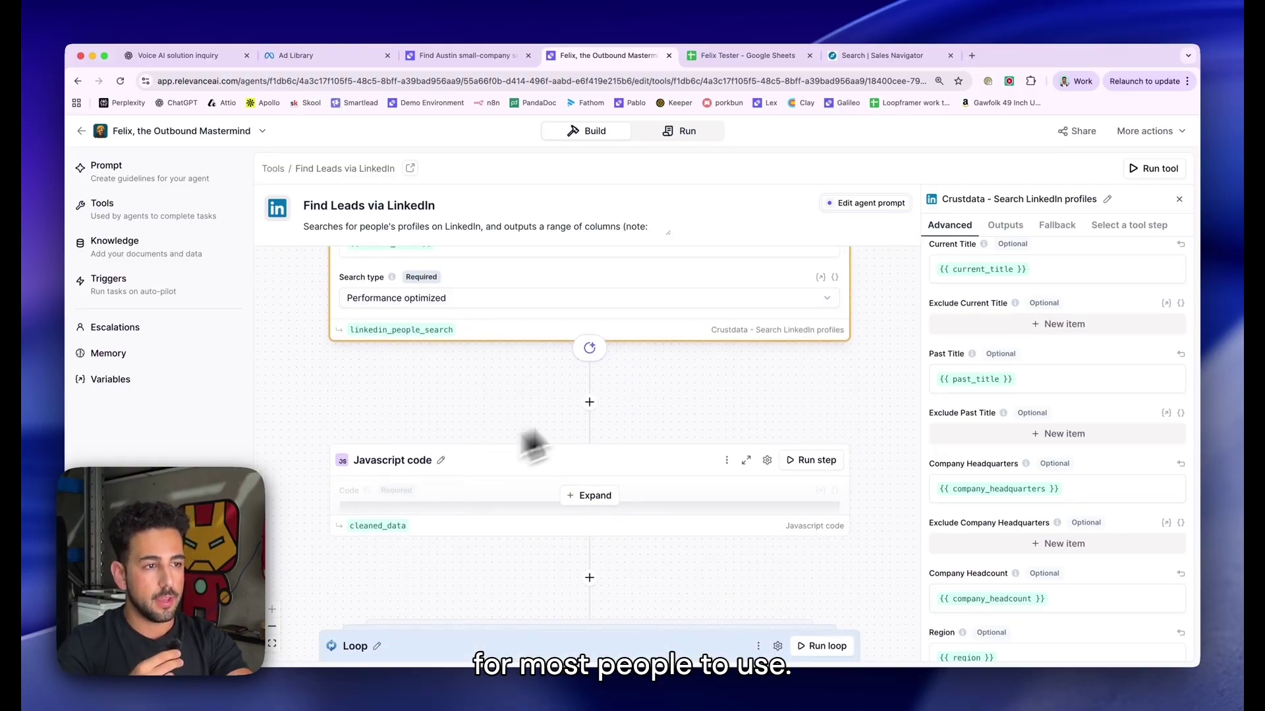
scroll(541, 419, down, 1)
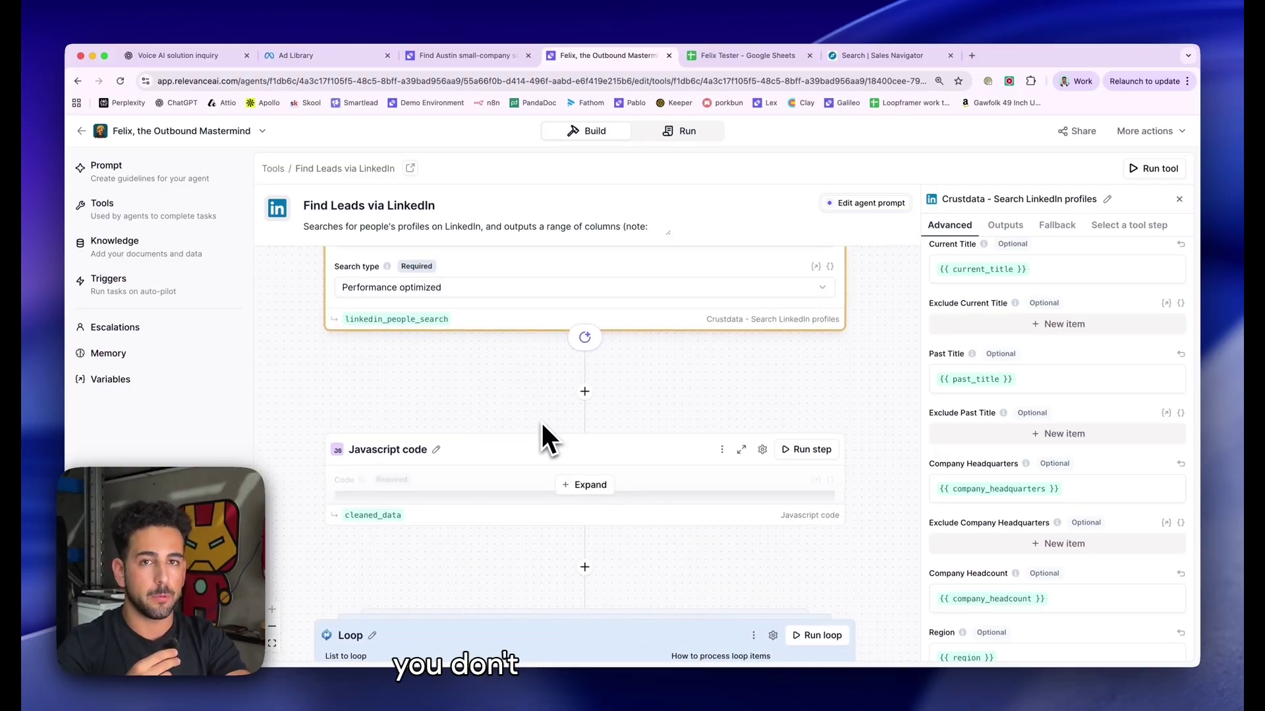
scroll(540, 421, down, 4)
scroll(542, 422, down, 2)
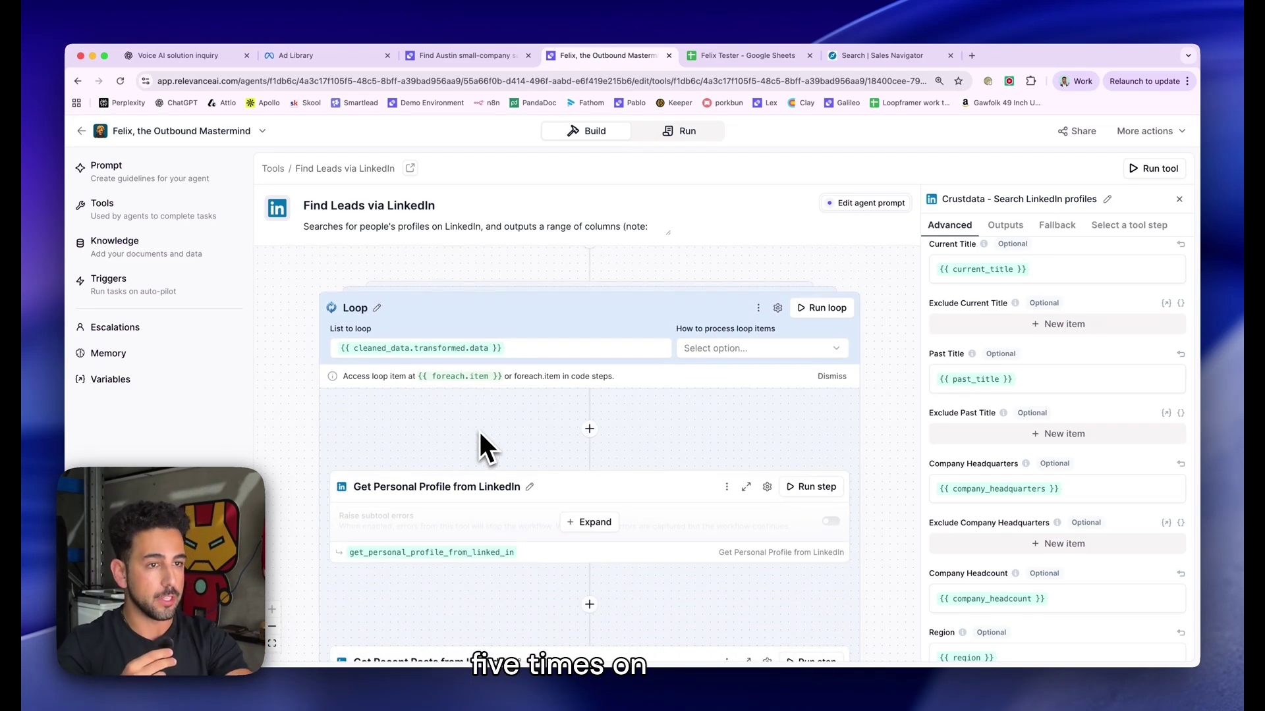
scroll(479, 452, down, 3)
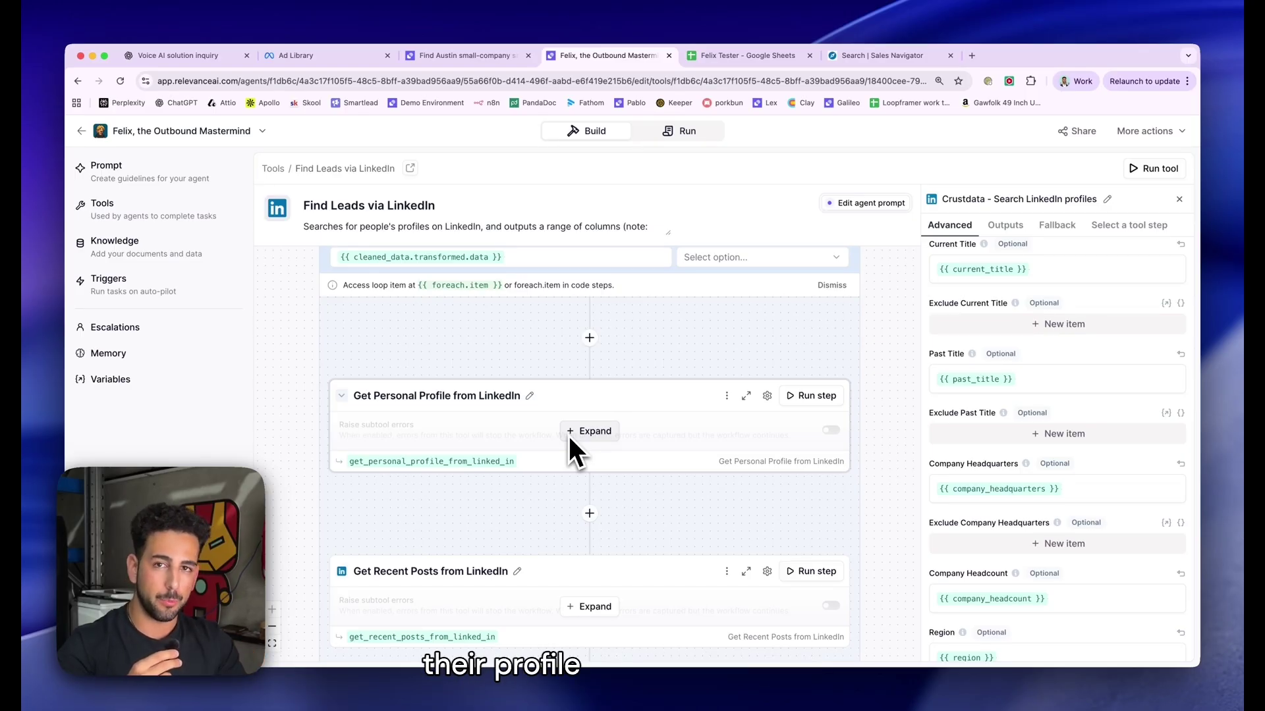
scroll(570, 440, down, 3)
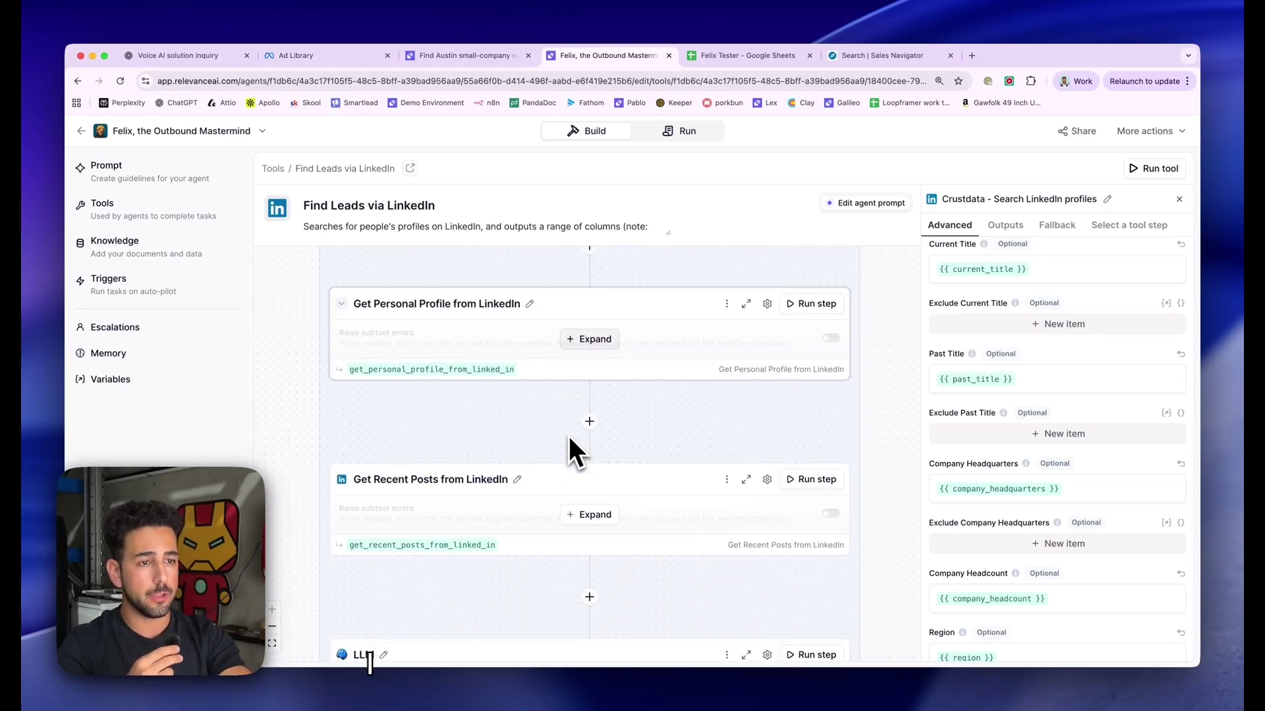
scroll(560, 501, down, 8)
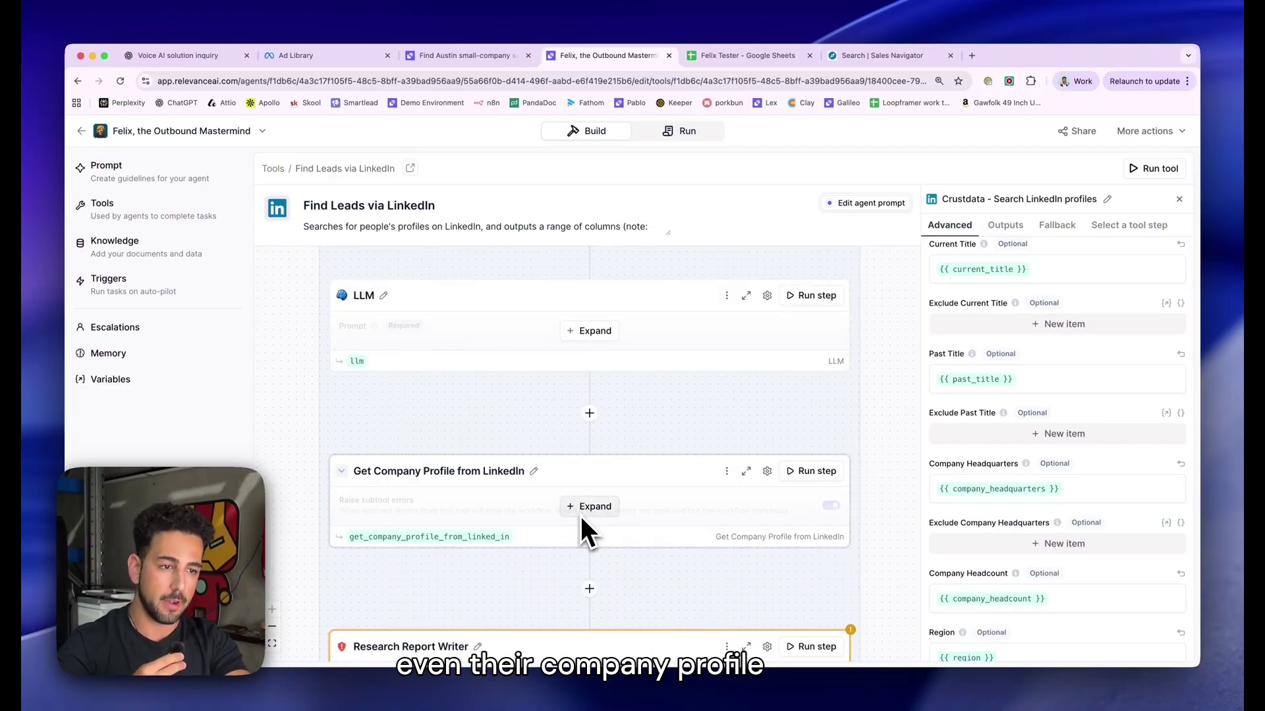
scroll(579, 513, up, 10)
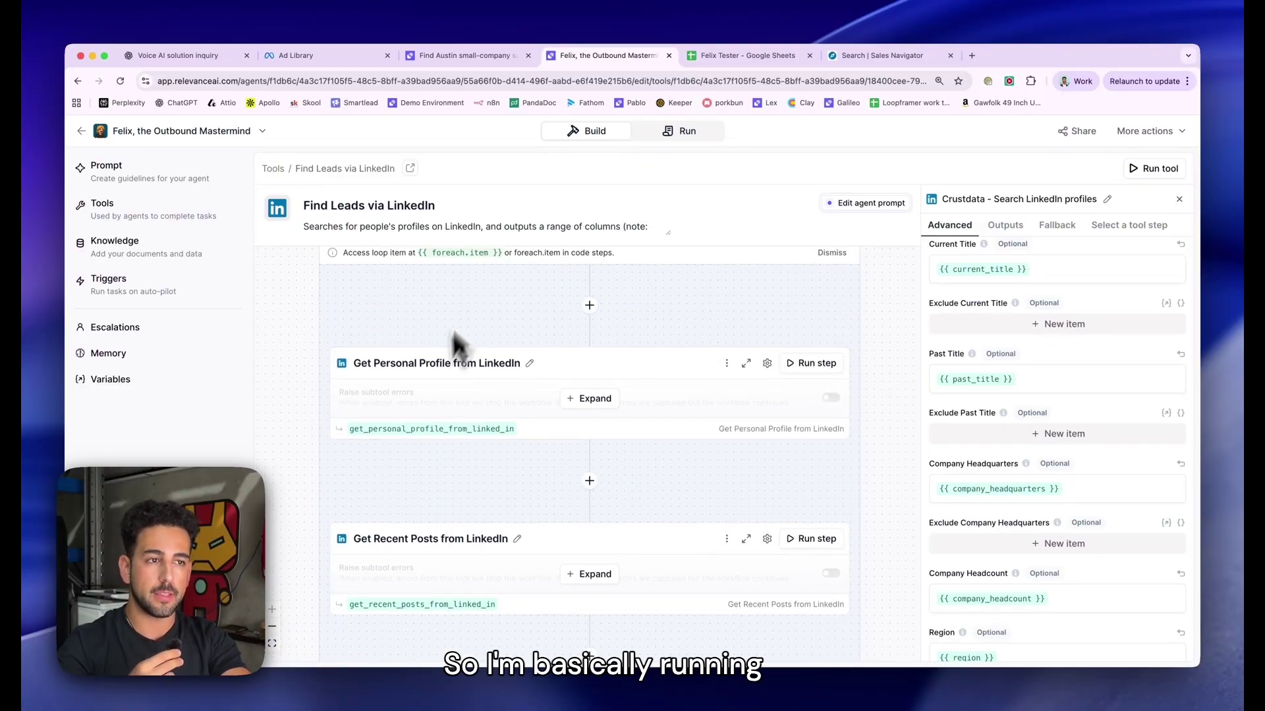
scroll(580, 280, down, 1)
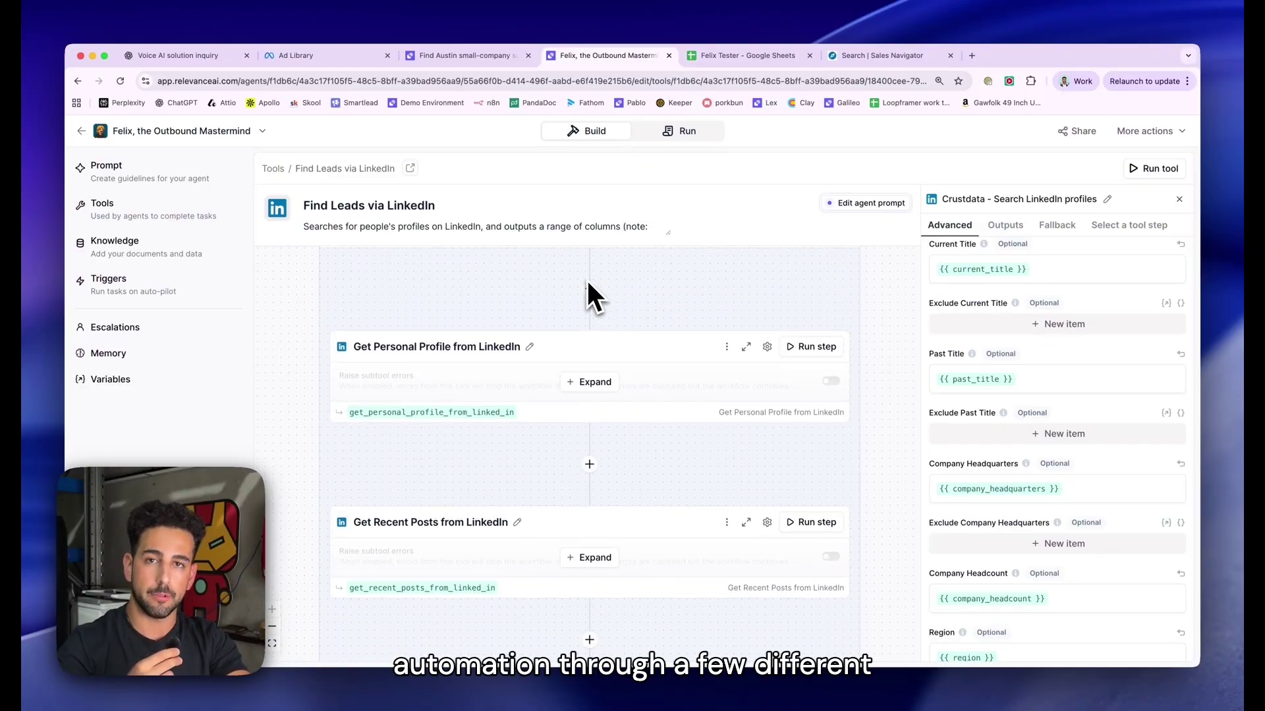
scroll(587, 290, down, 1)
Expand the Get Personal Profile and Get Recent Posts from LinkedIn steps to review them
click(588, 334)
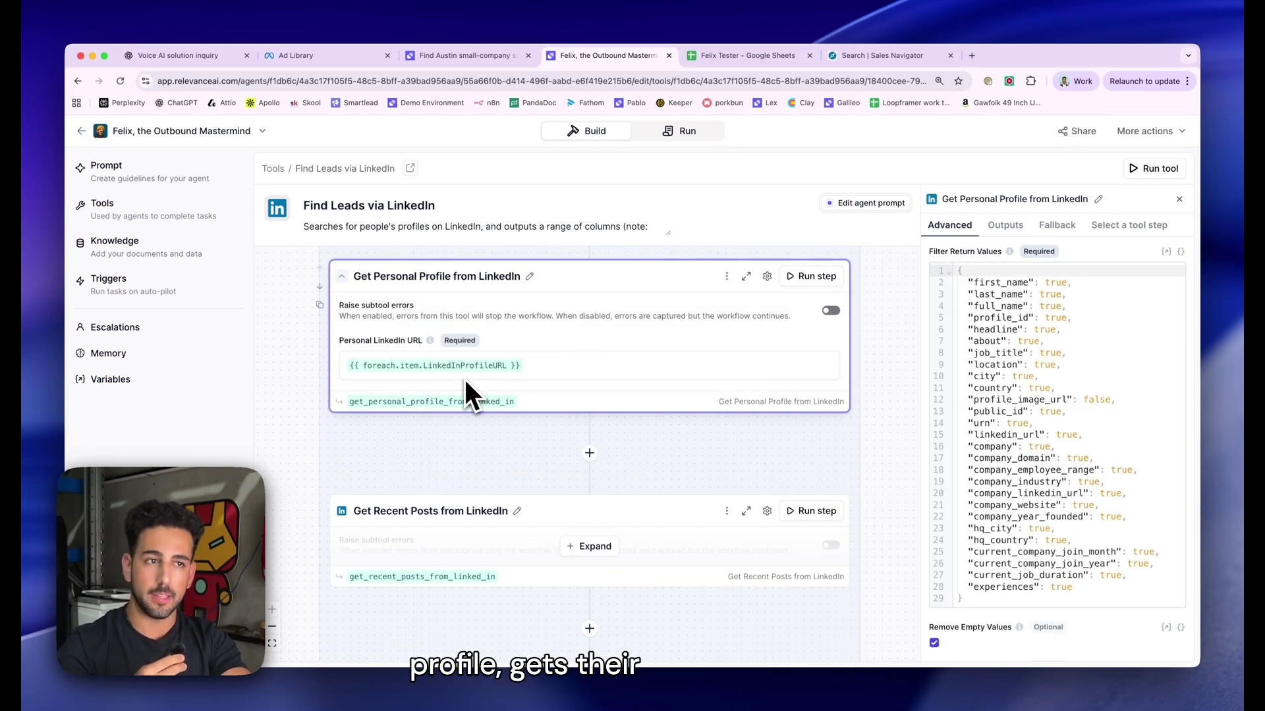
scroll(466, 395, down, 1)
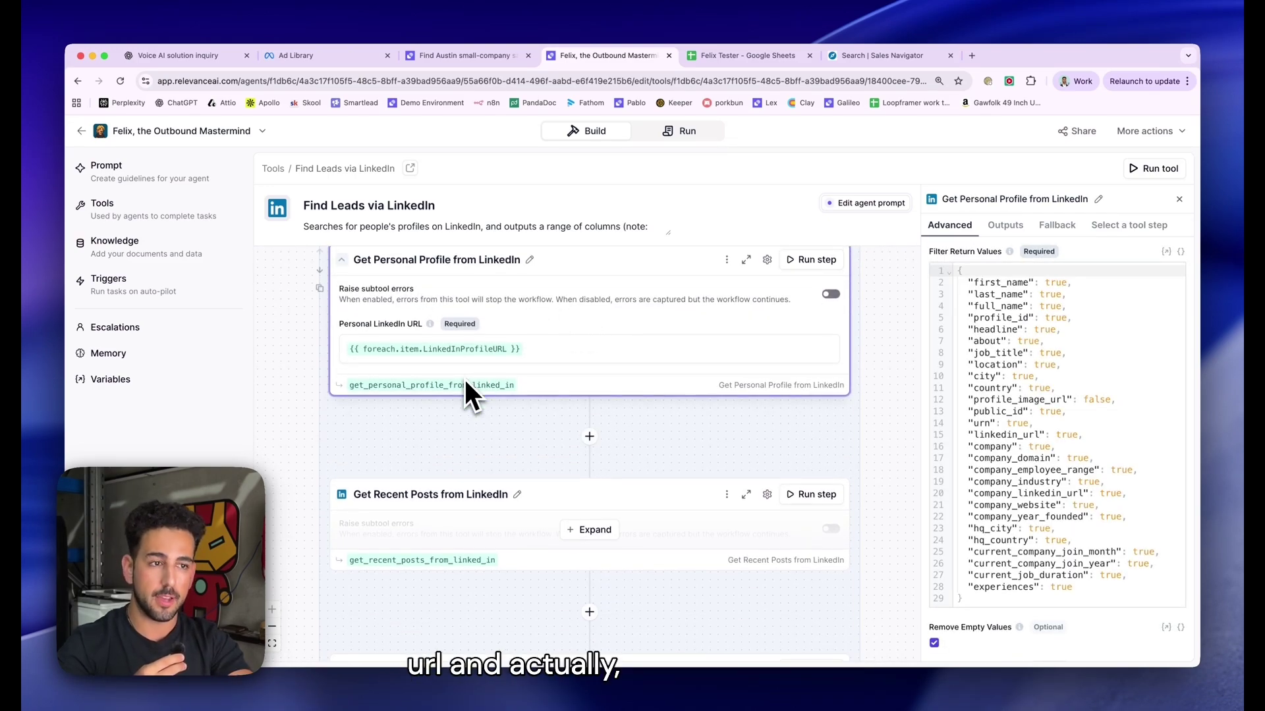
scroll(487, 395, down, 5)
click(588, 413)
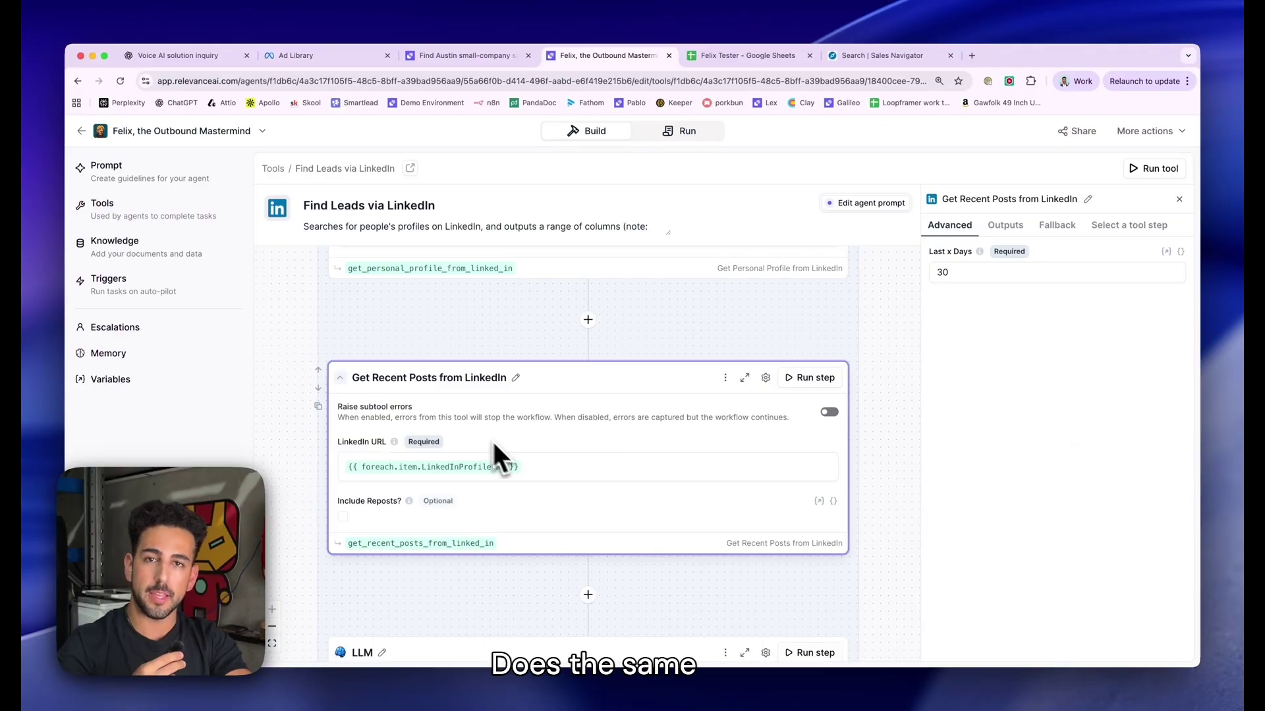
scroll(534, 469, down, 6)
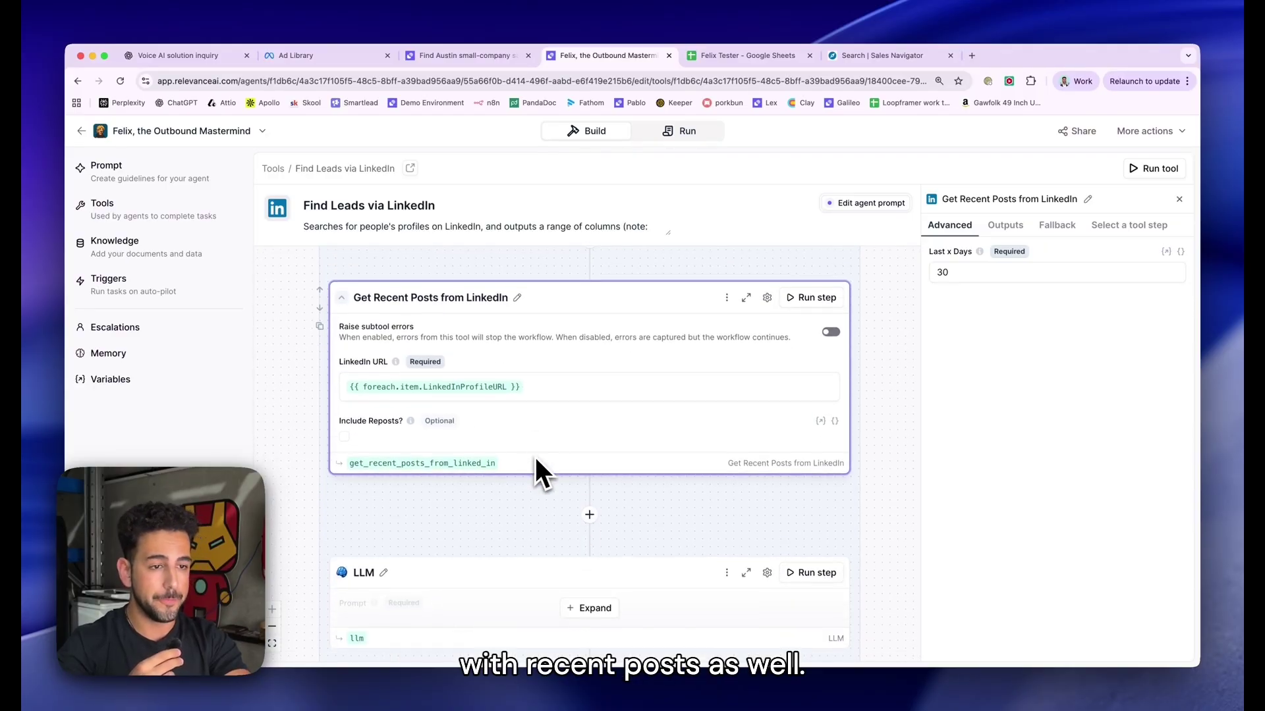
Expand the LLM step and the Get Company Profile from LinkedIn step
click(575, 445)
scroll(370, 461, down, 6)
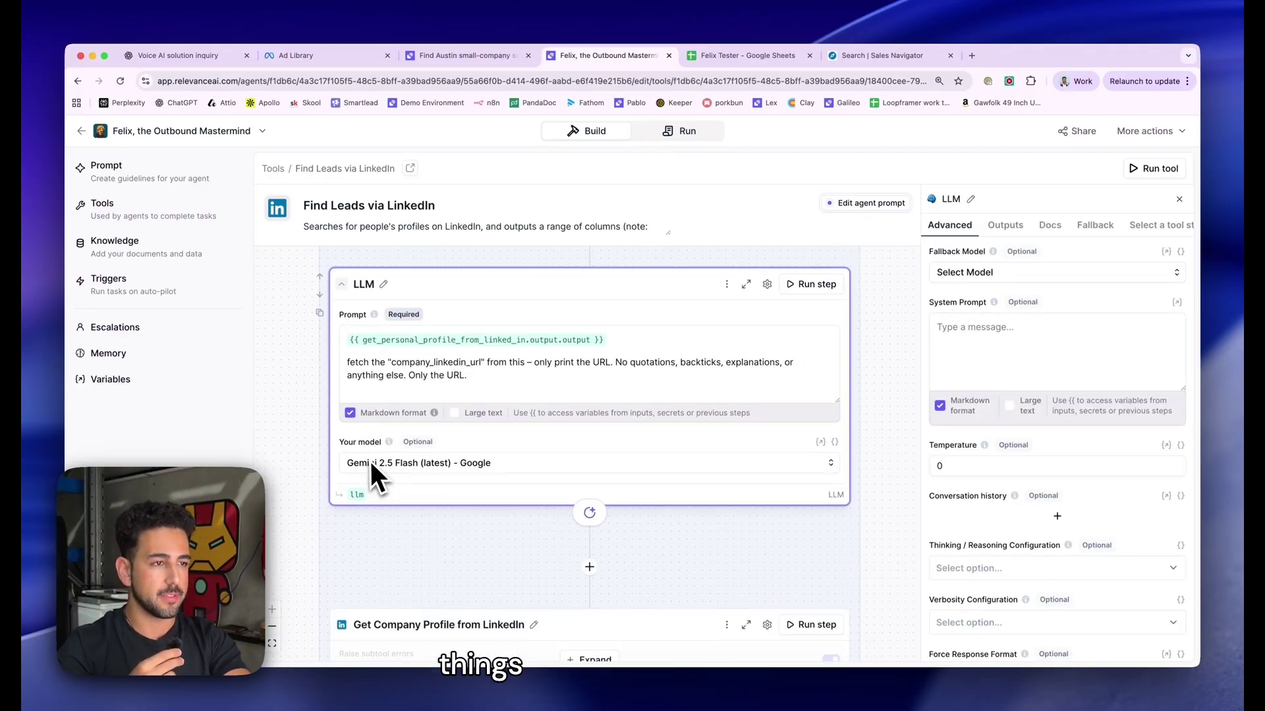
scroll(430, 294, down, 5)
scroll(382, 304, down, 1)
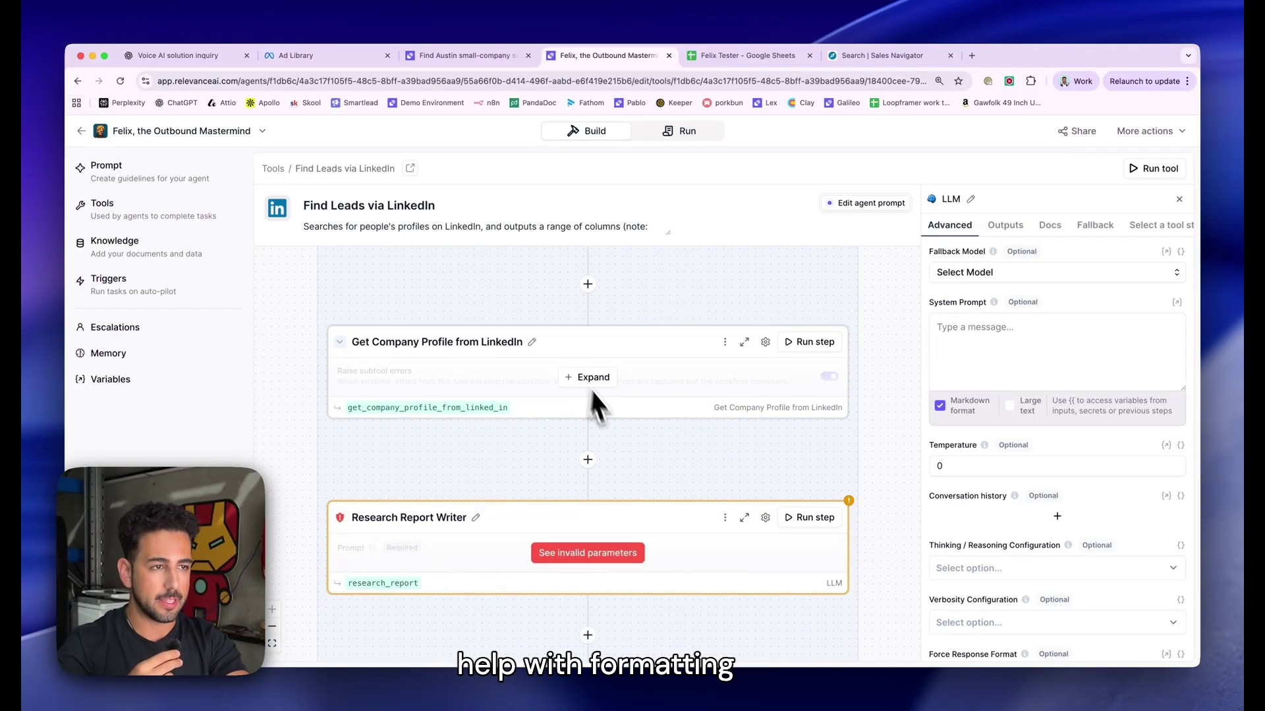
click(601, 382)
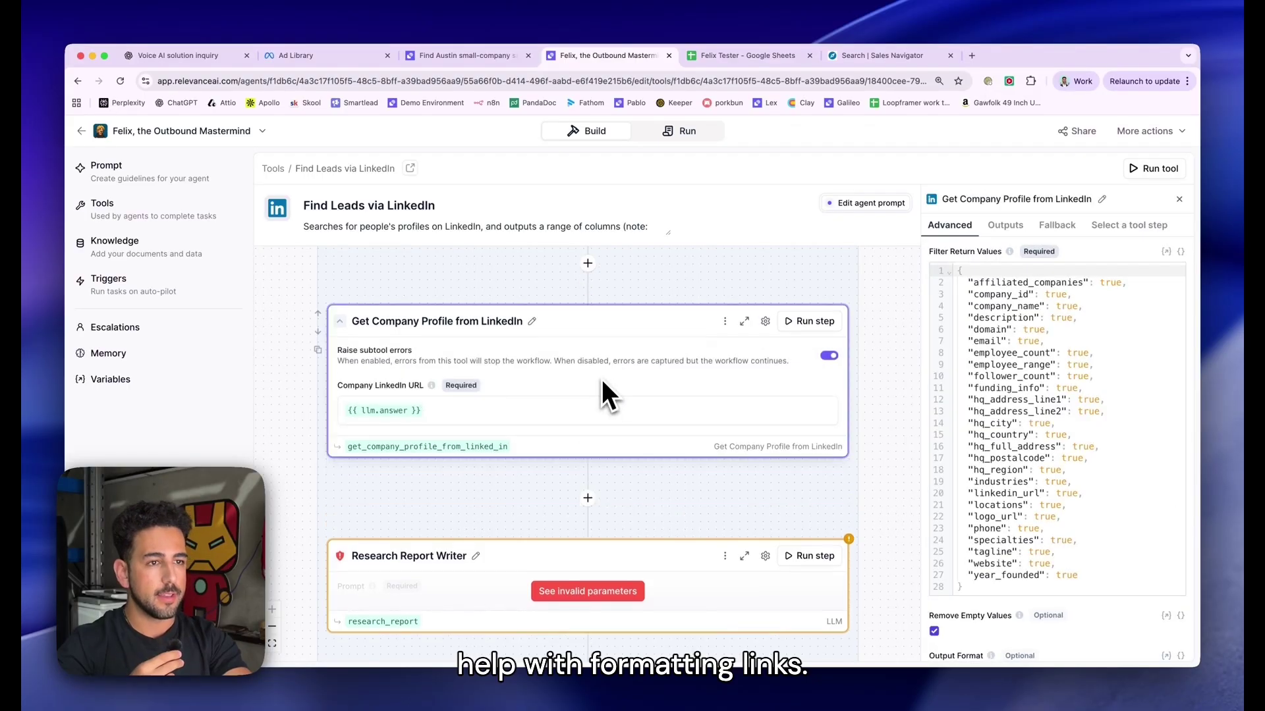
Show the Research Report Writer step's invalid parameters and read through its prompt
click(587, 592)
scroll(435, 594, down, 3)
scroll(432, 596, down, 5)
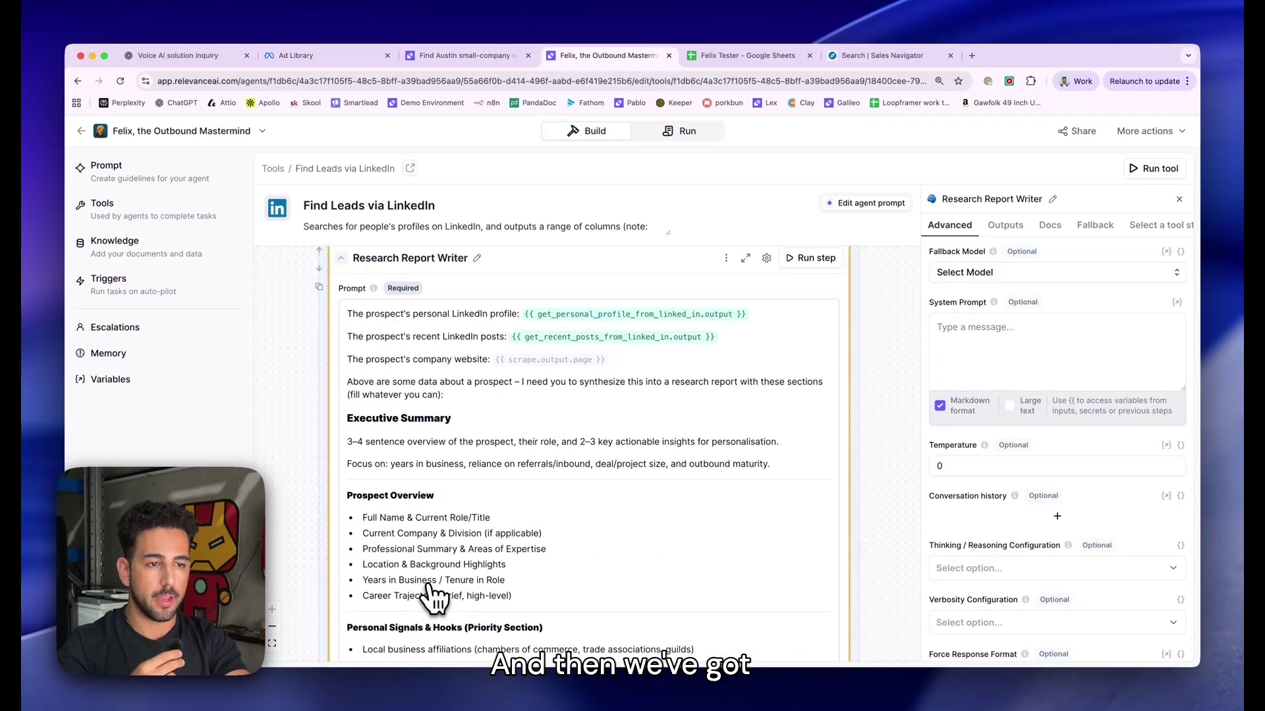
scroll(425, 546, up, 4)
scroll(441, 475, down, 1)
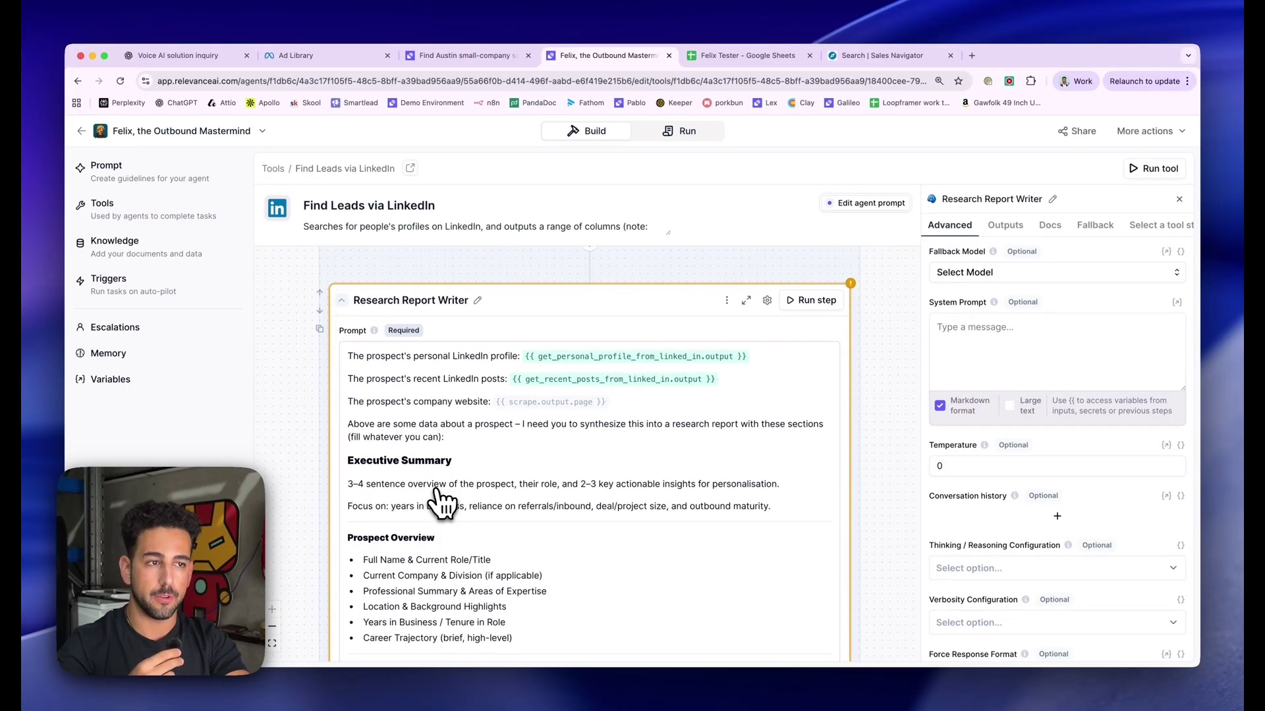
scroll(439, 488, up, 6)
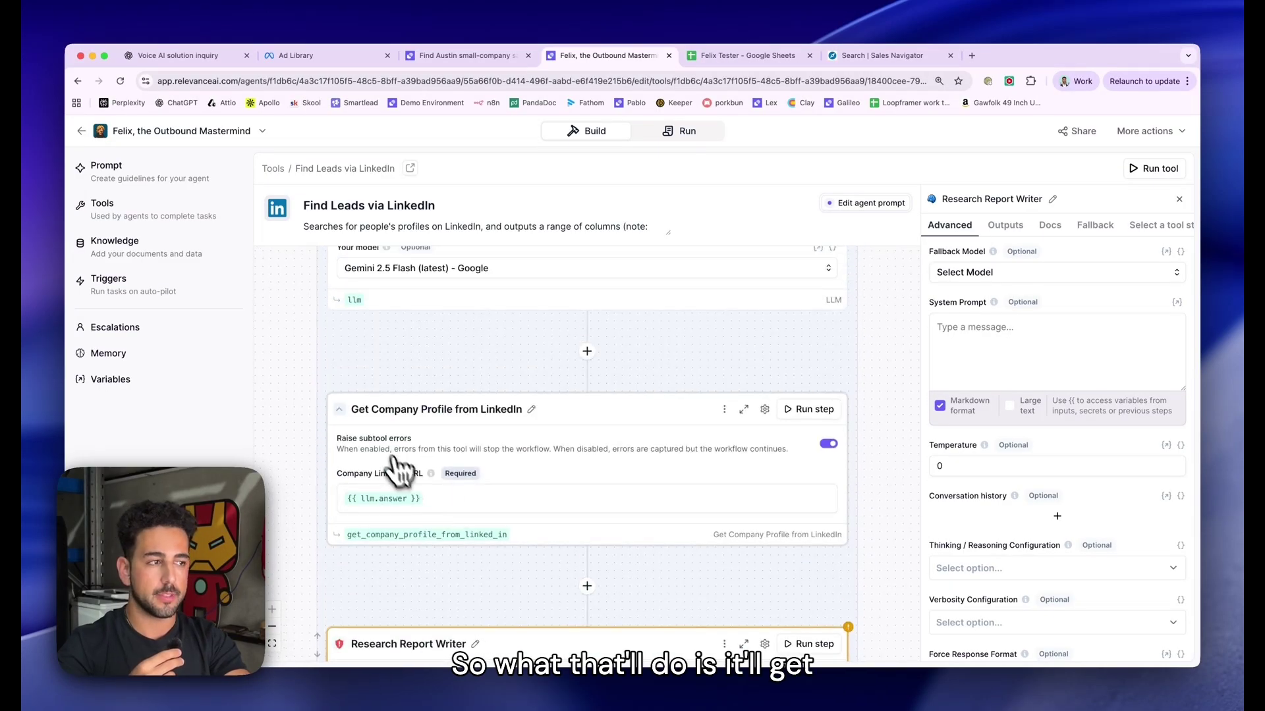
scroll(408, 461, down, 4)
scroll(387, 539, down, 1)
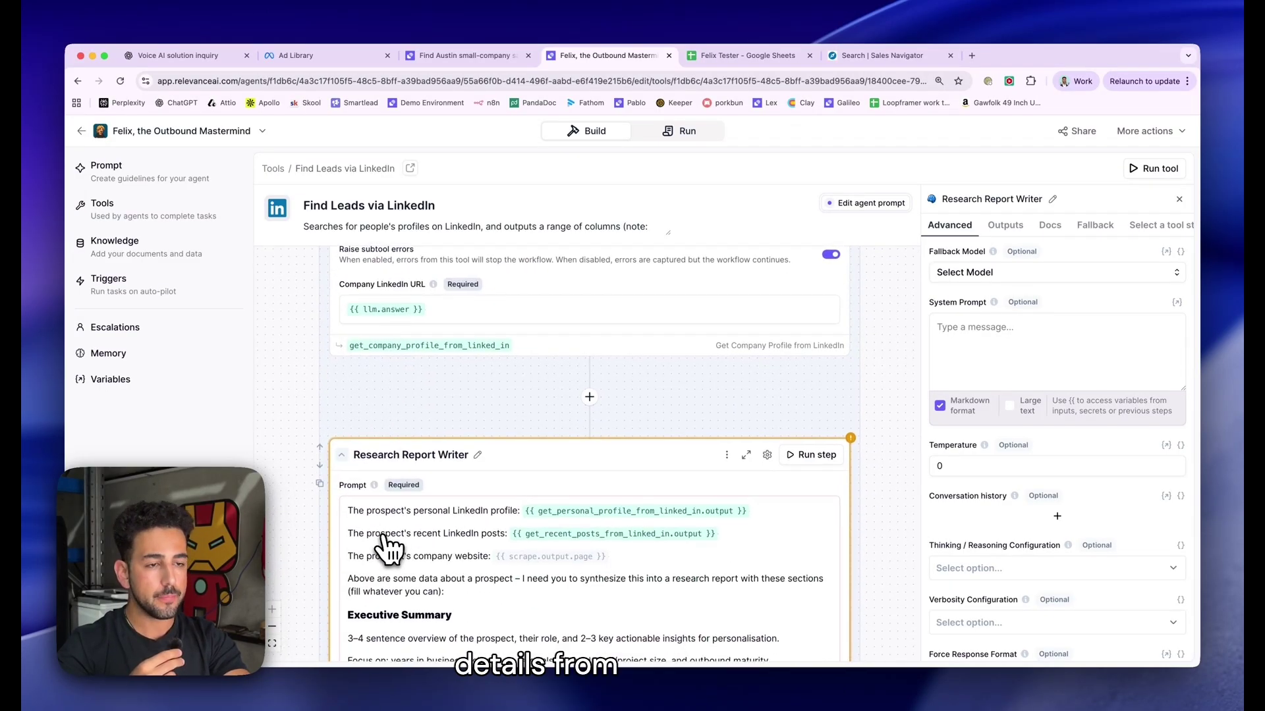
scroll(452, 536, down, 10)
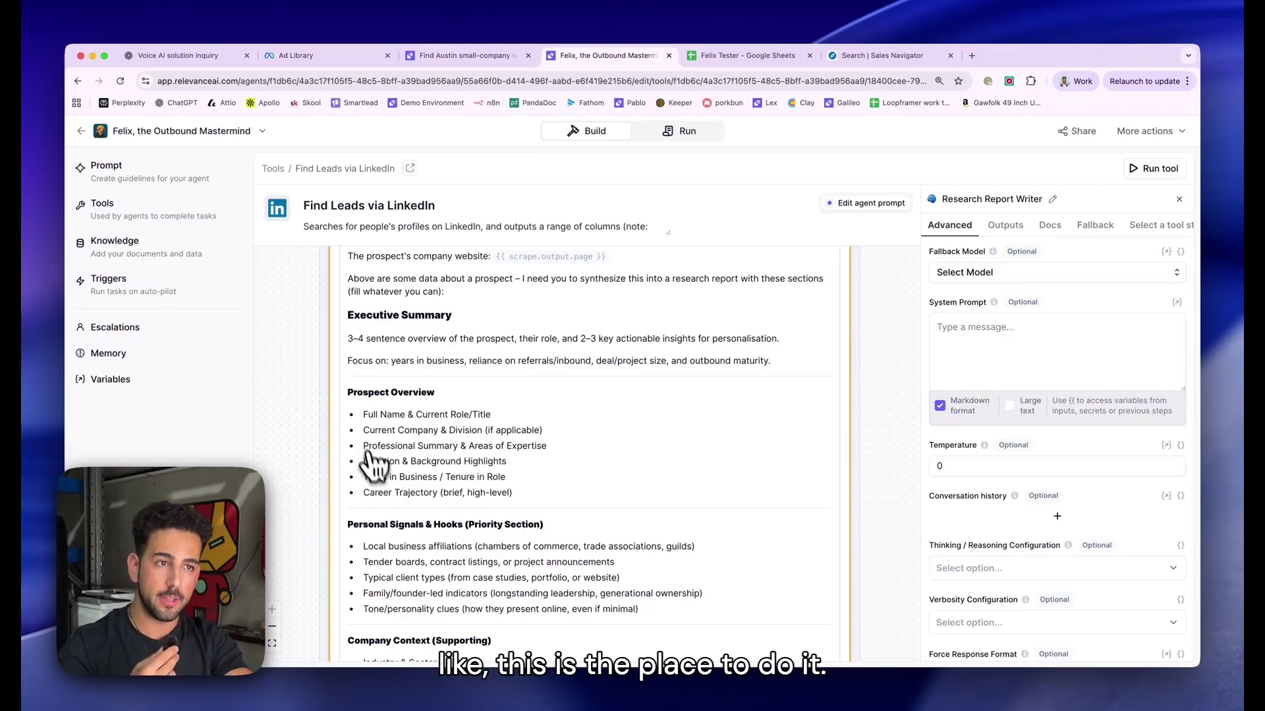
Scroll down past Outreach Writer to the JSON conversion and Javascript steps
scroll(421, 388, down, 2)
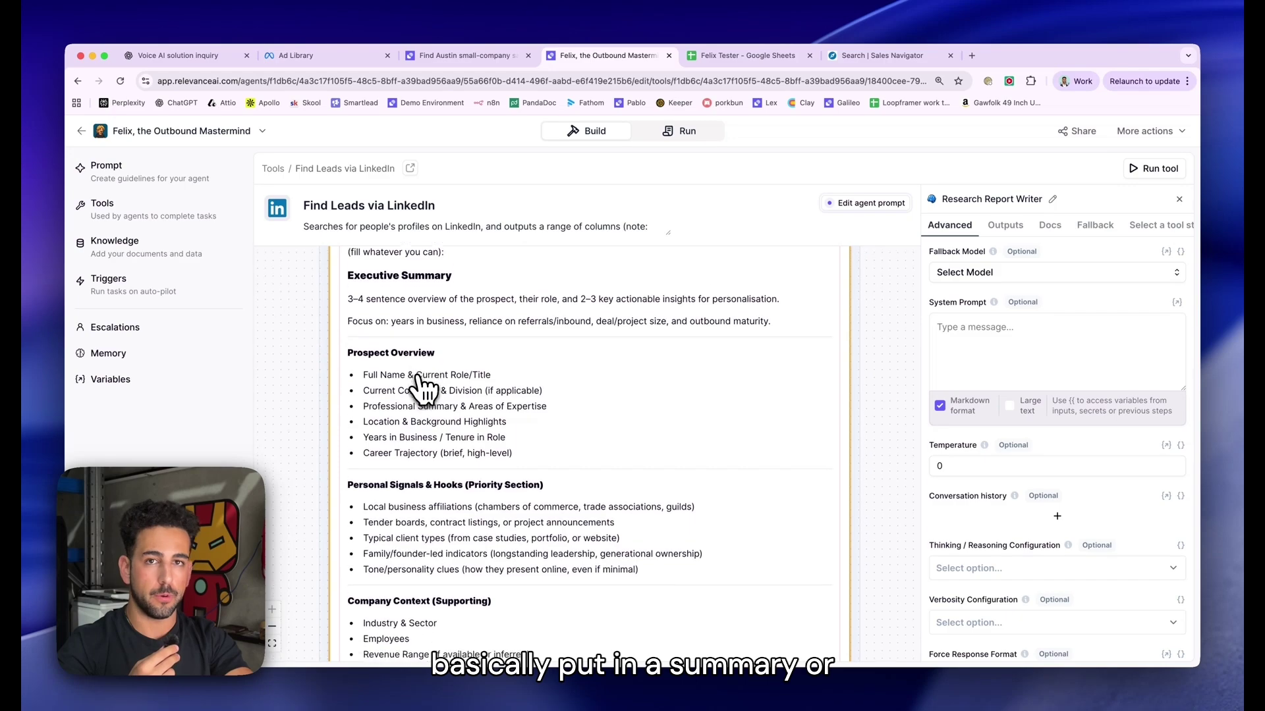
scroll(422, 415, down, 10)
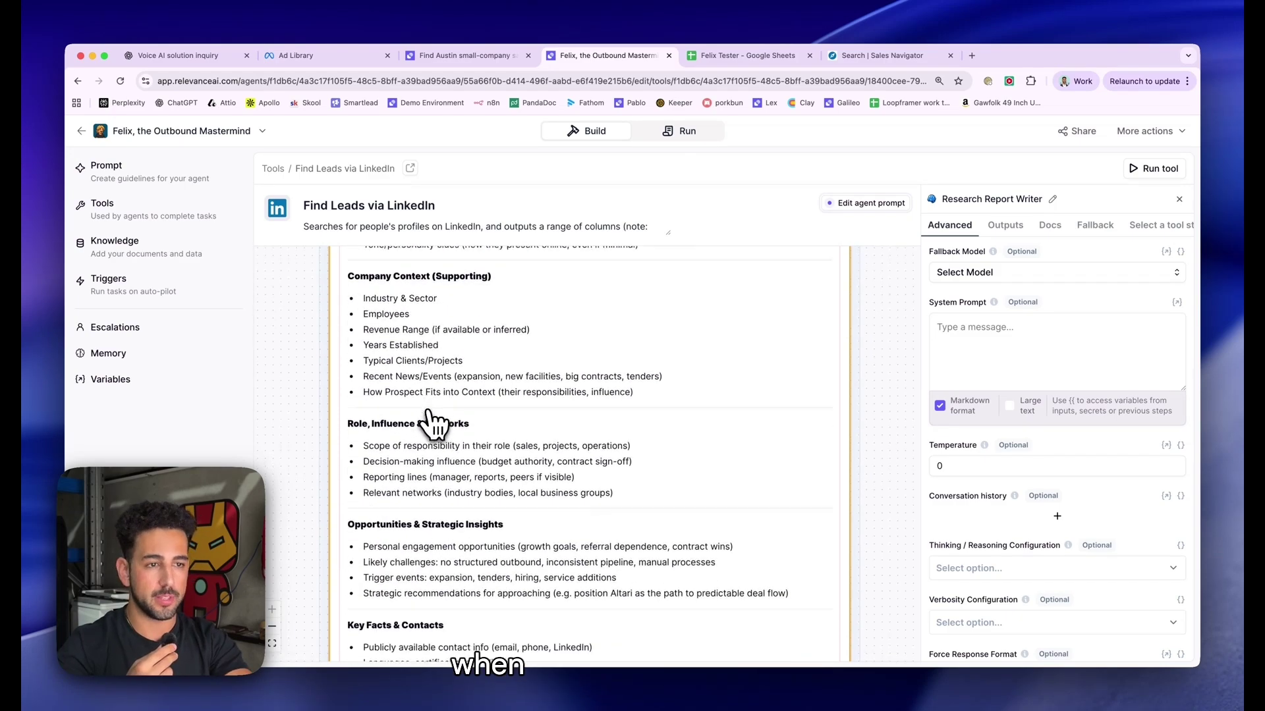
scroll(432, 423, down, 8)
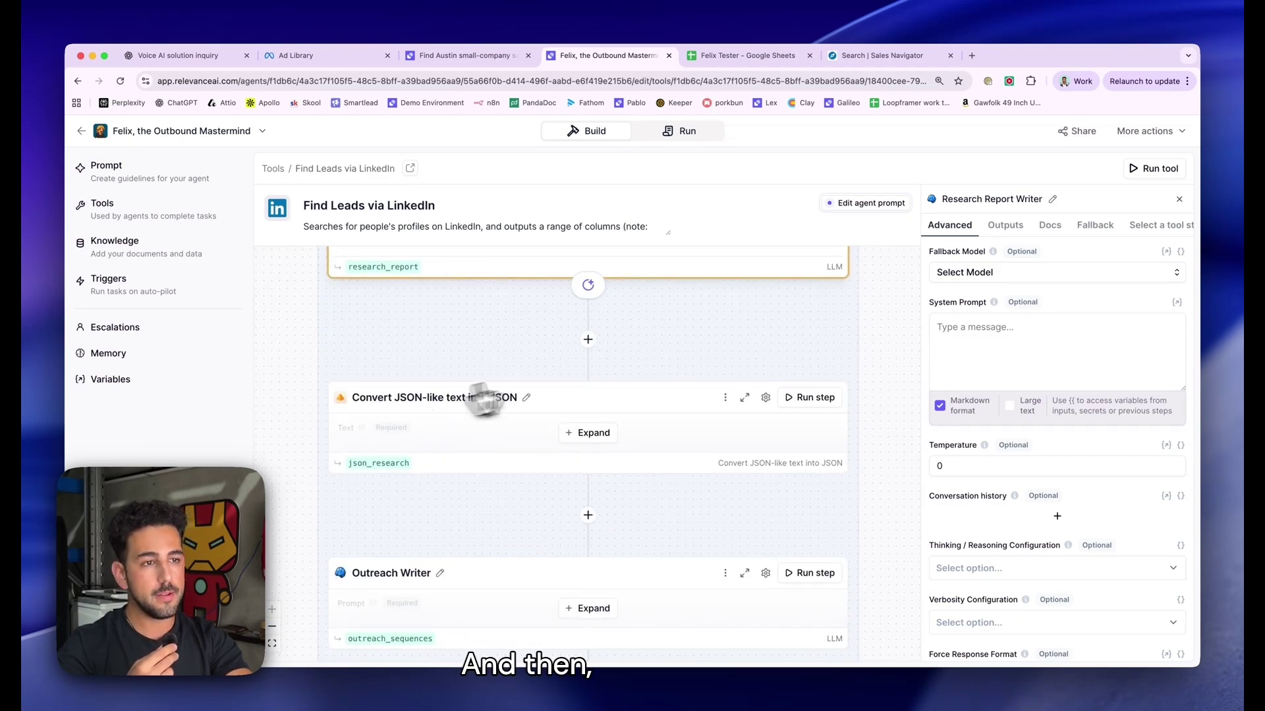
scroll(579, 409, down, 5)
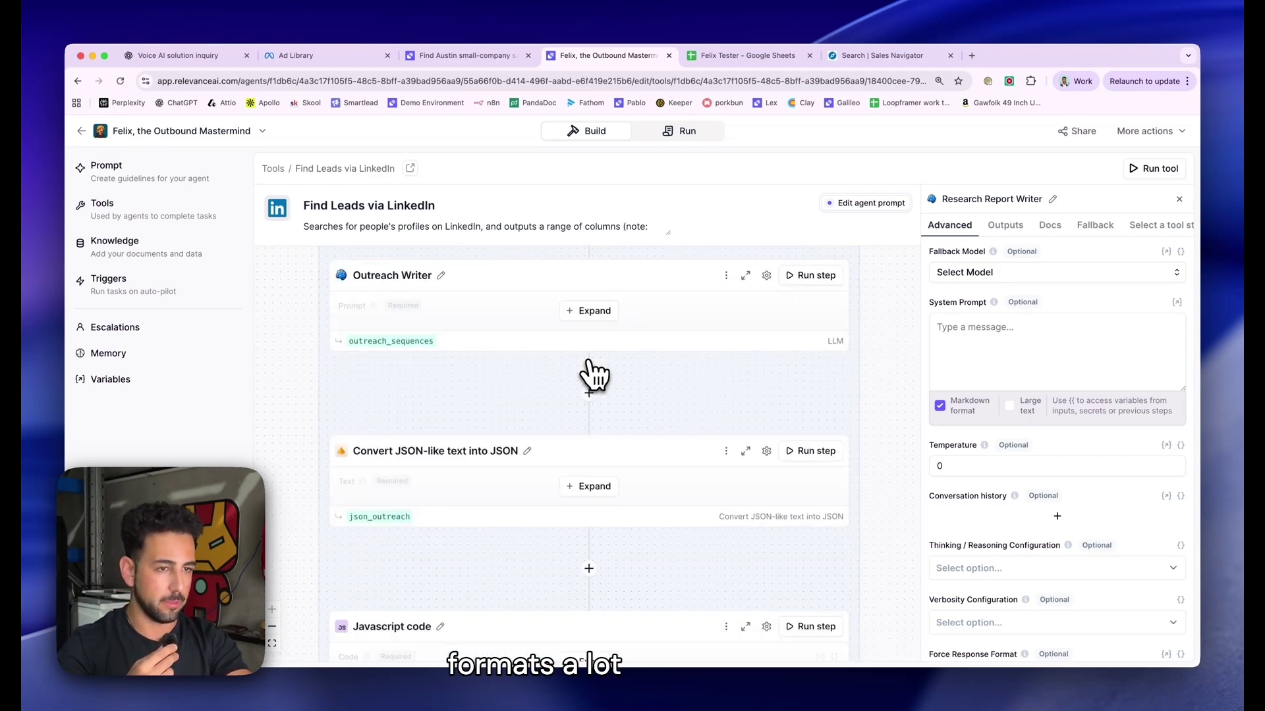
click(588, 303)
scroll(559, 435, down, 1)
scroll(559, 473, up, 1)
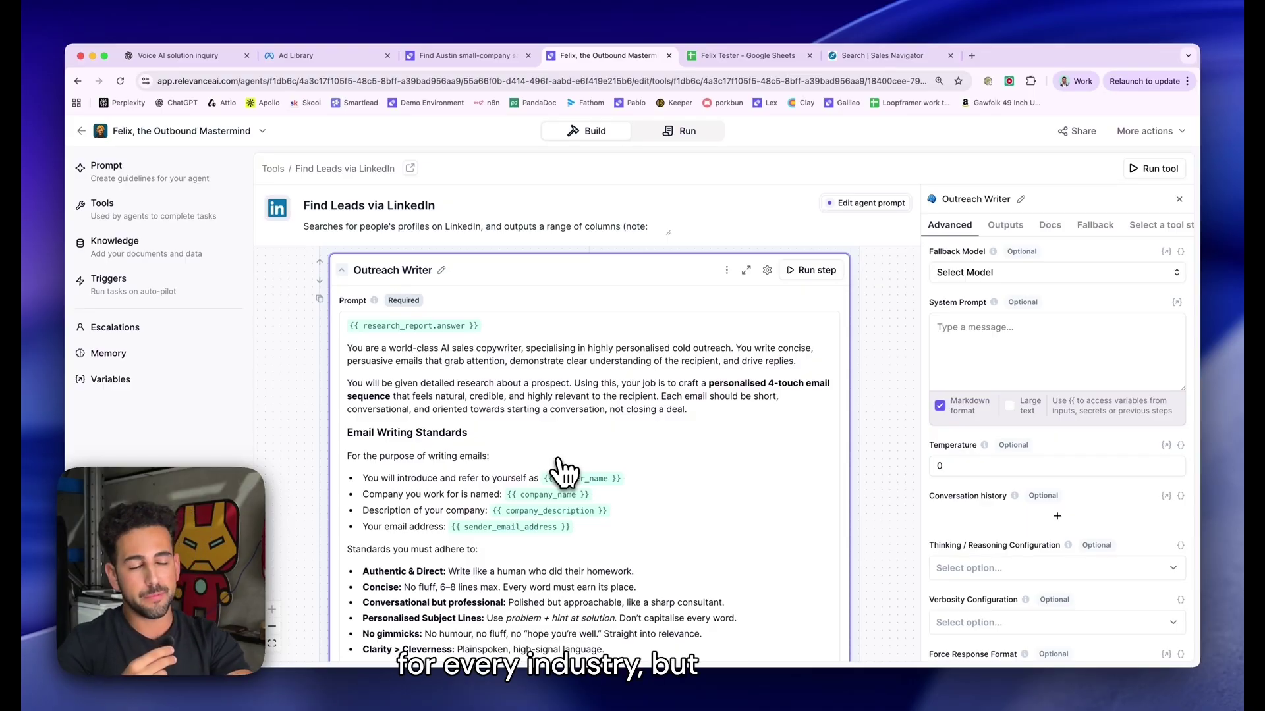
scroll(558, 470, down, 4)
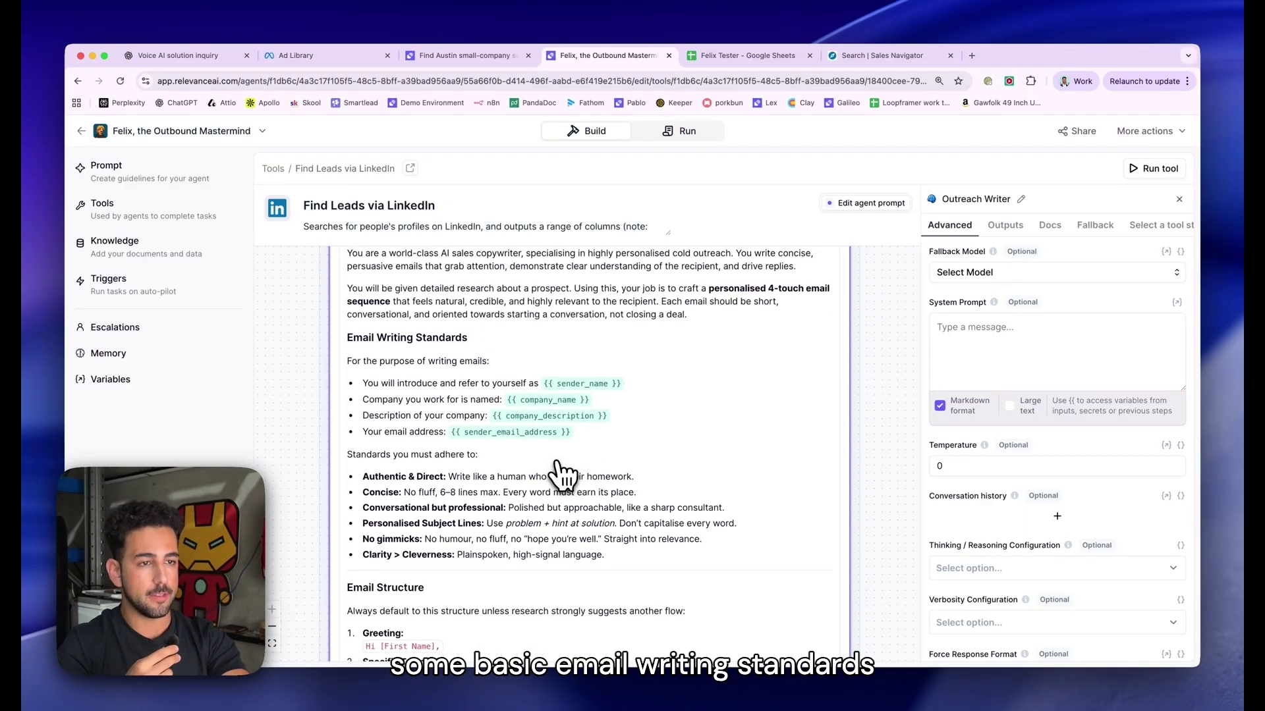
scroll(438, 452, down, 1)
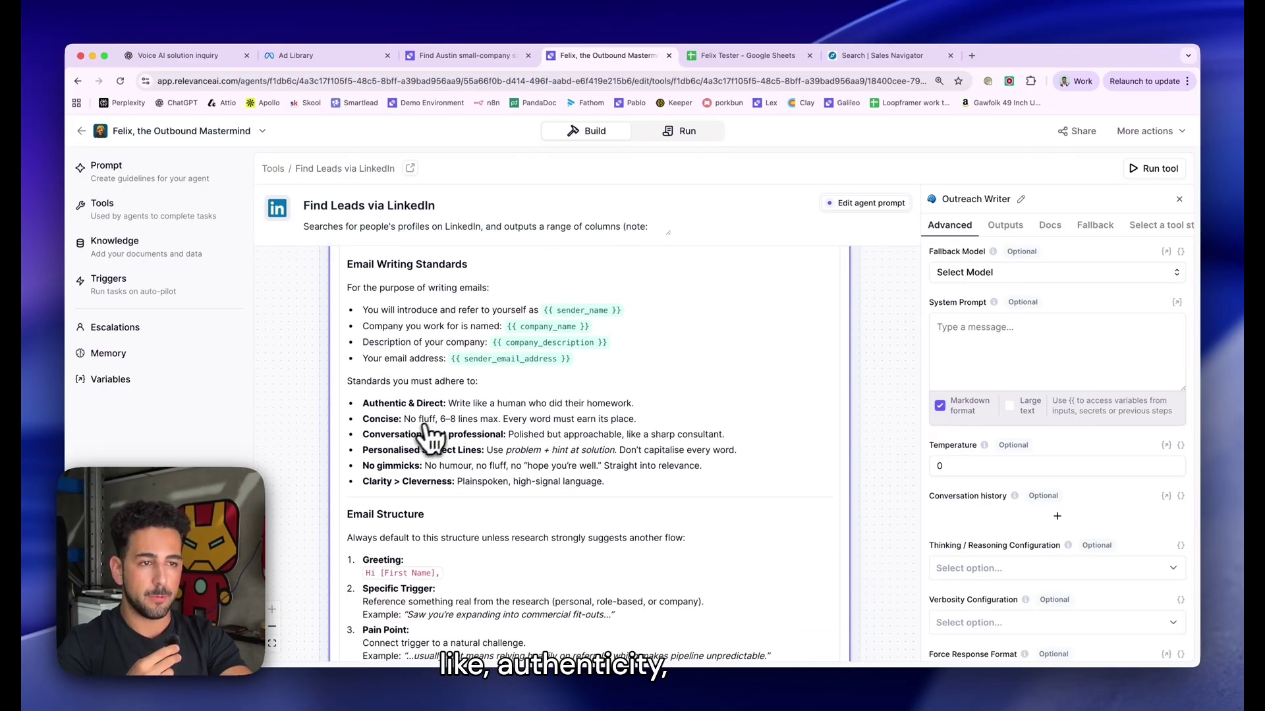
scroll(434, 440, down, 6)
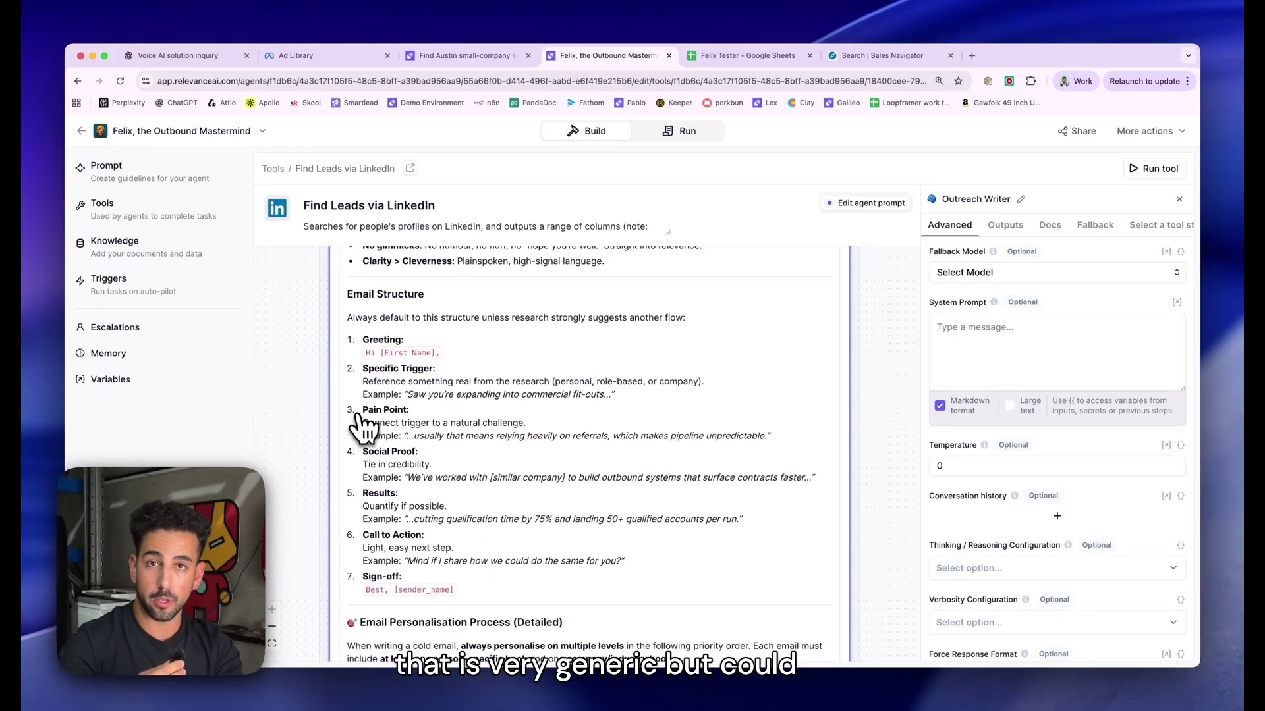
scroll(363, 427, down, 10)
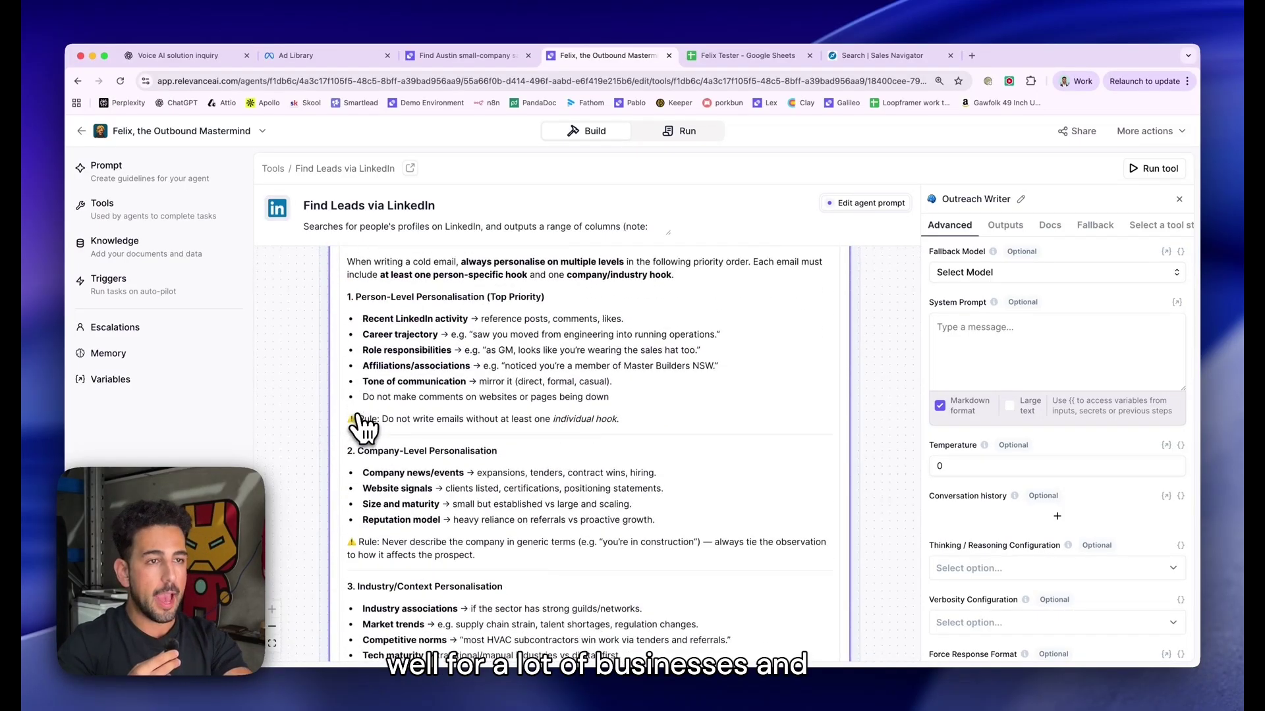
scroll(582, 316, up, 1)
scroll(511, 316, down, 12)
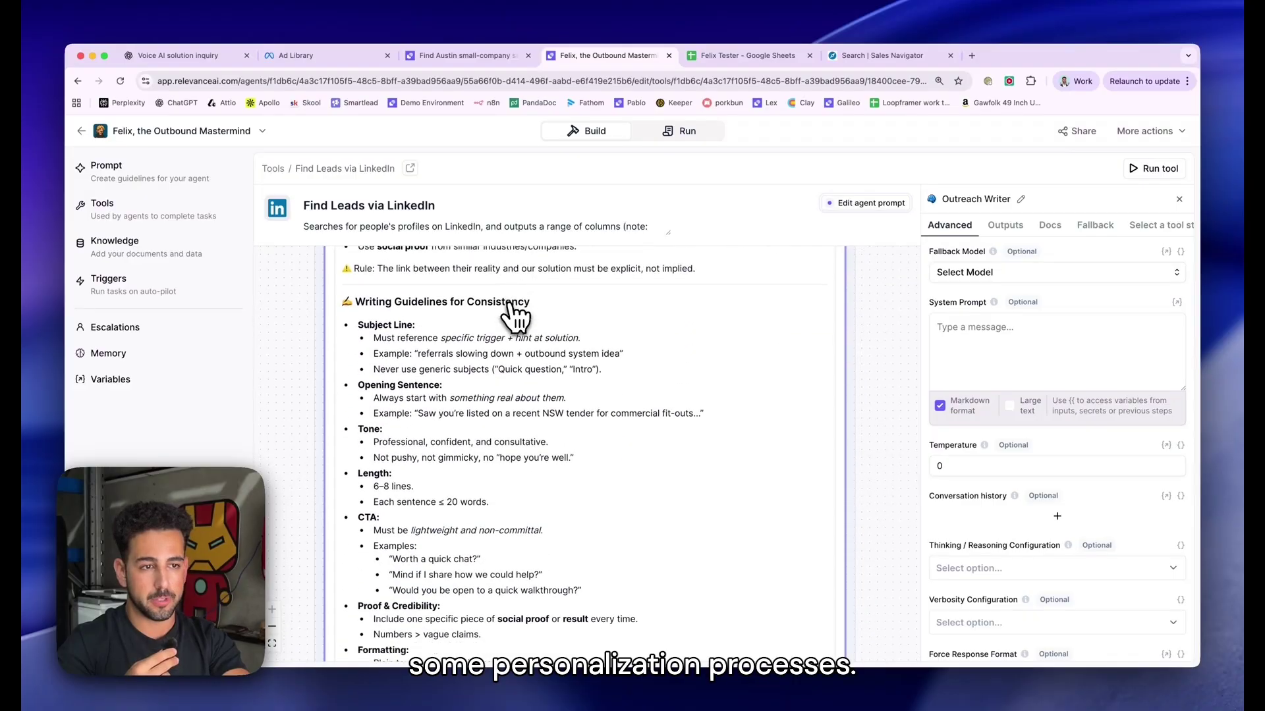
scroll(515, 316, down, 5)
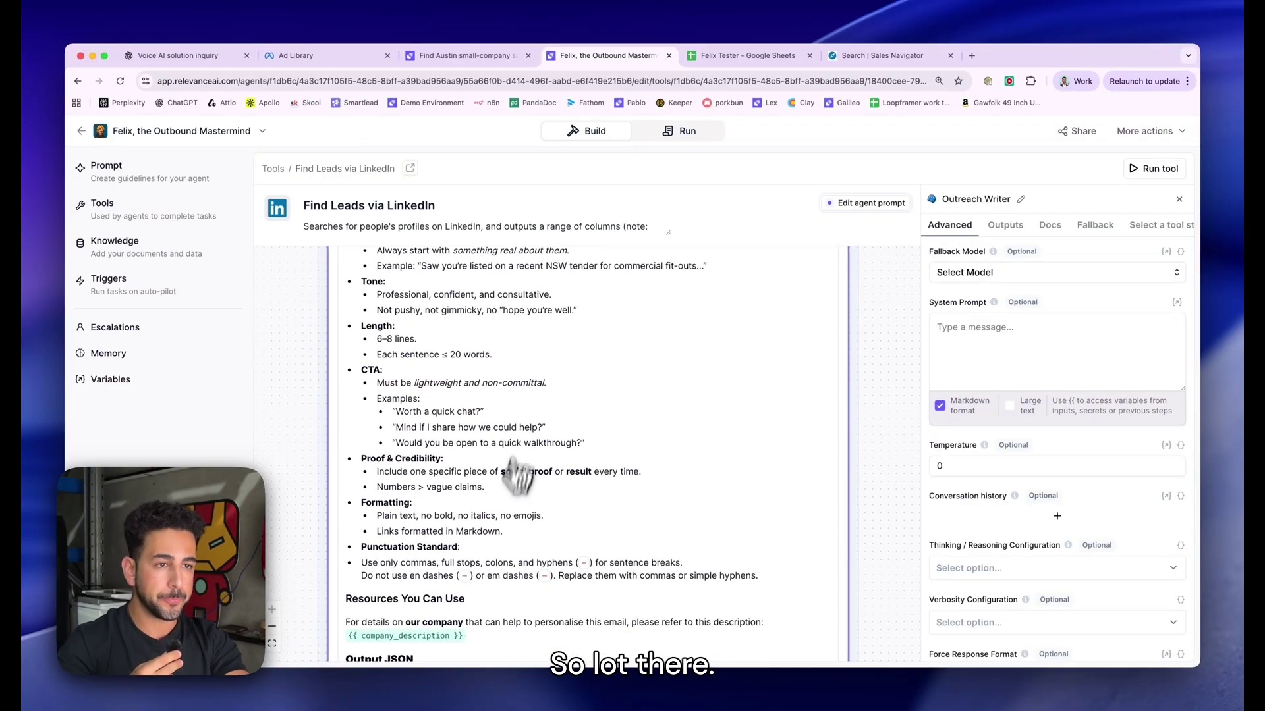
scroll(517, 474, down, 2)
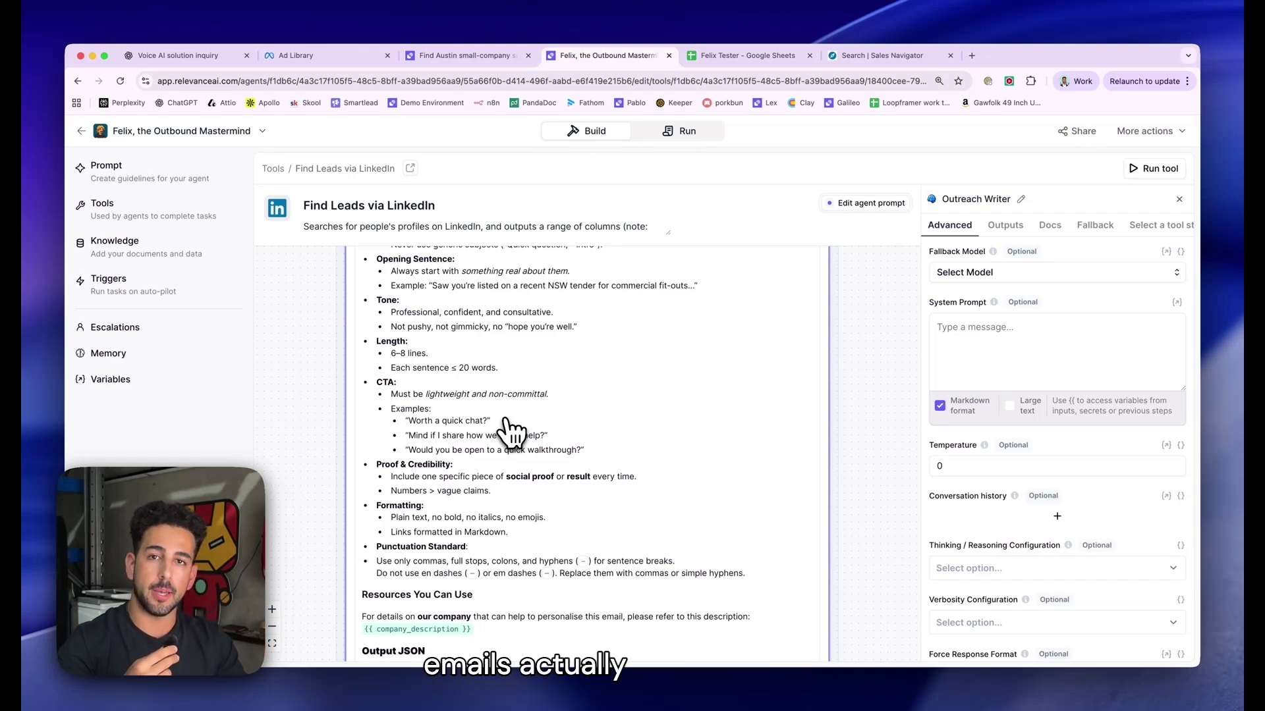
scroll(508, 432, up, 1)
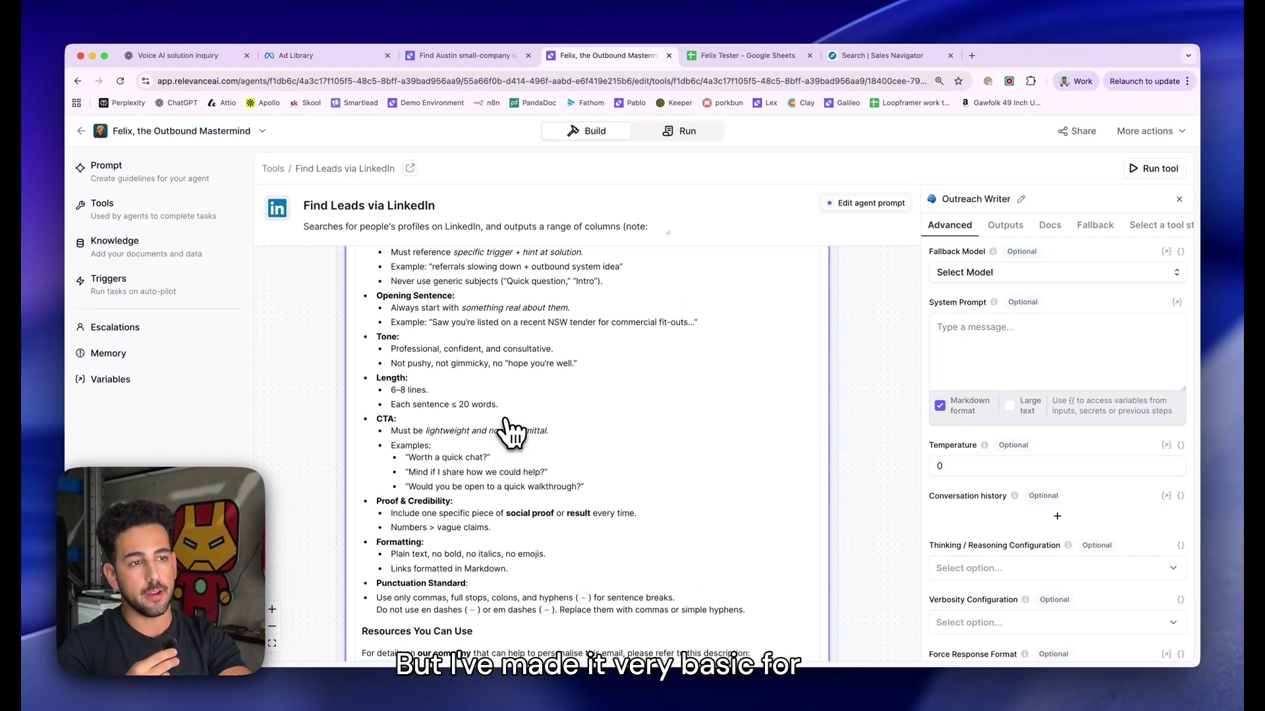
scroll(508, 432, up, 10)
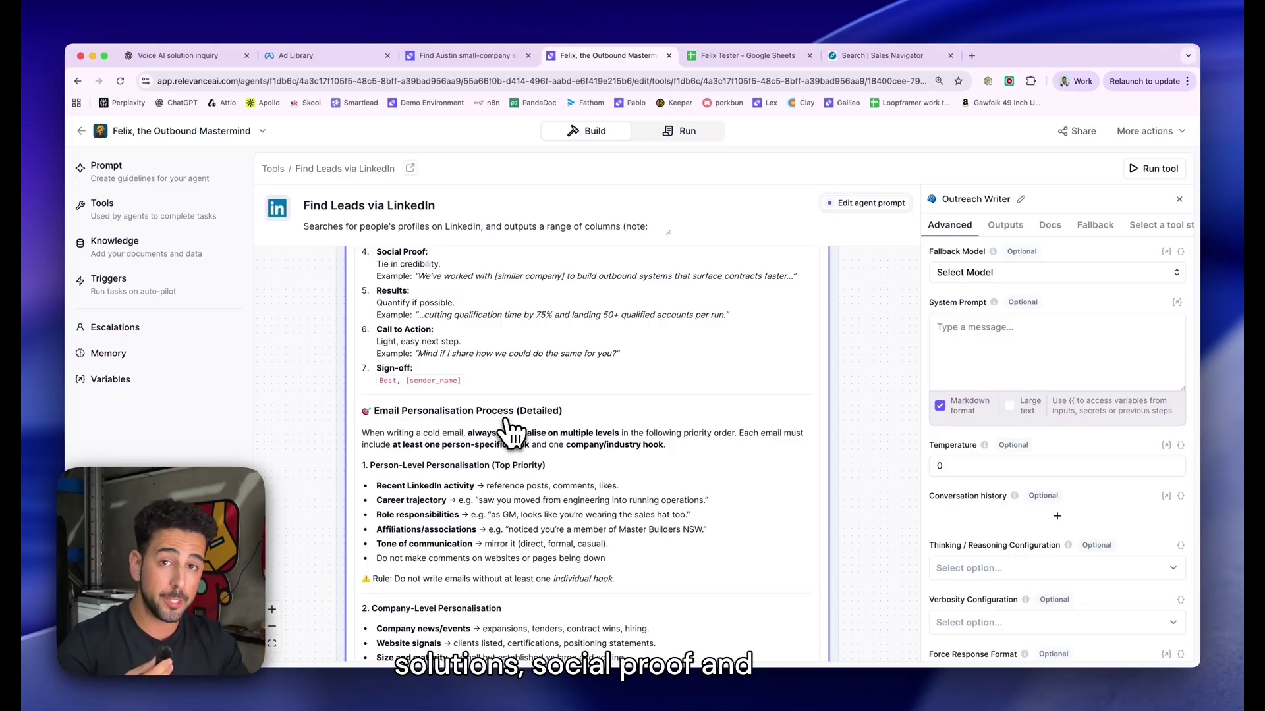
scroll(511, 432, down, 10)
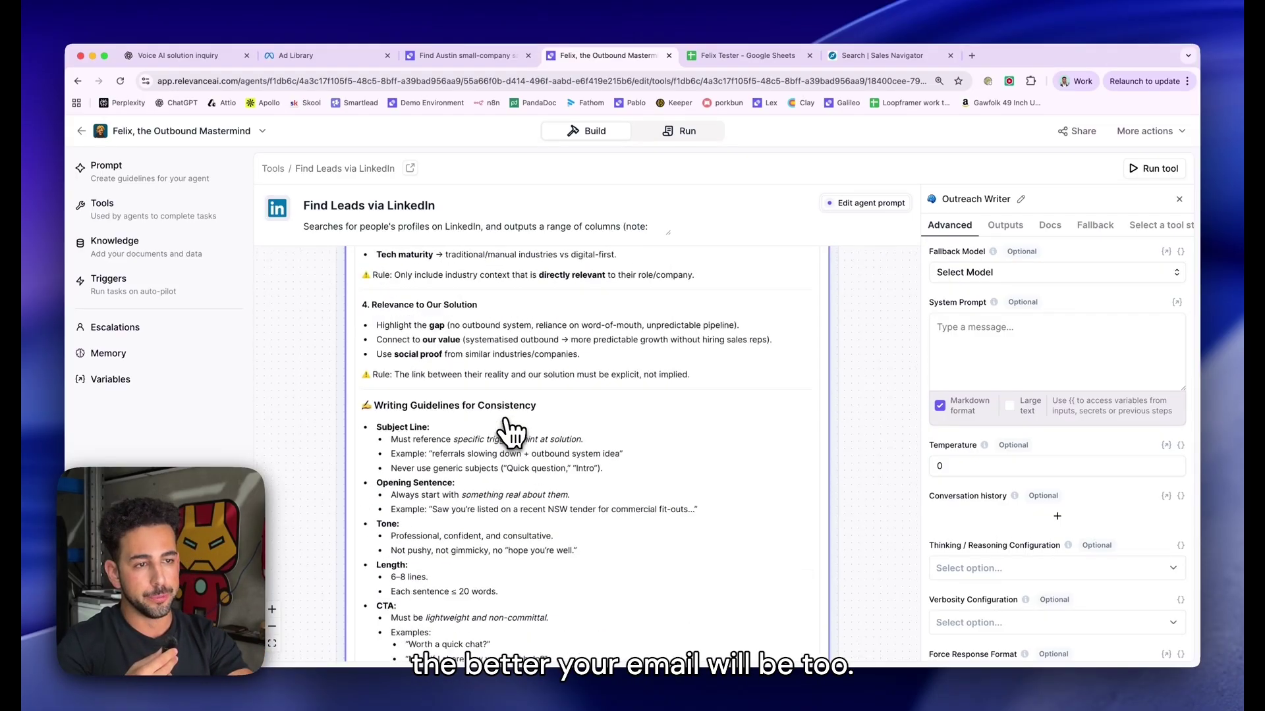
scroll(510, 431, down, 5)
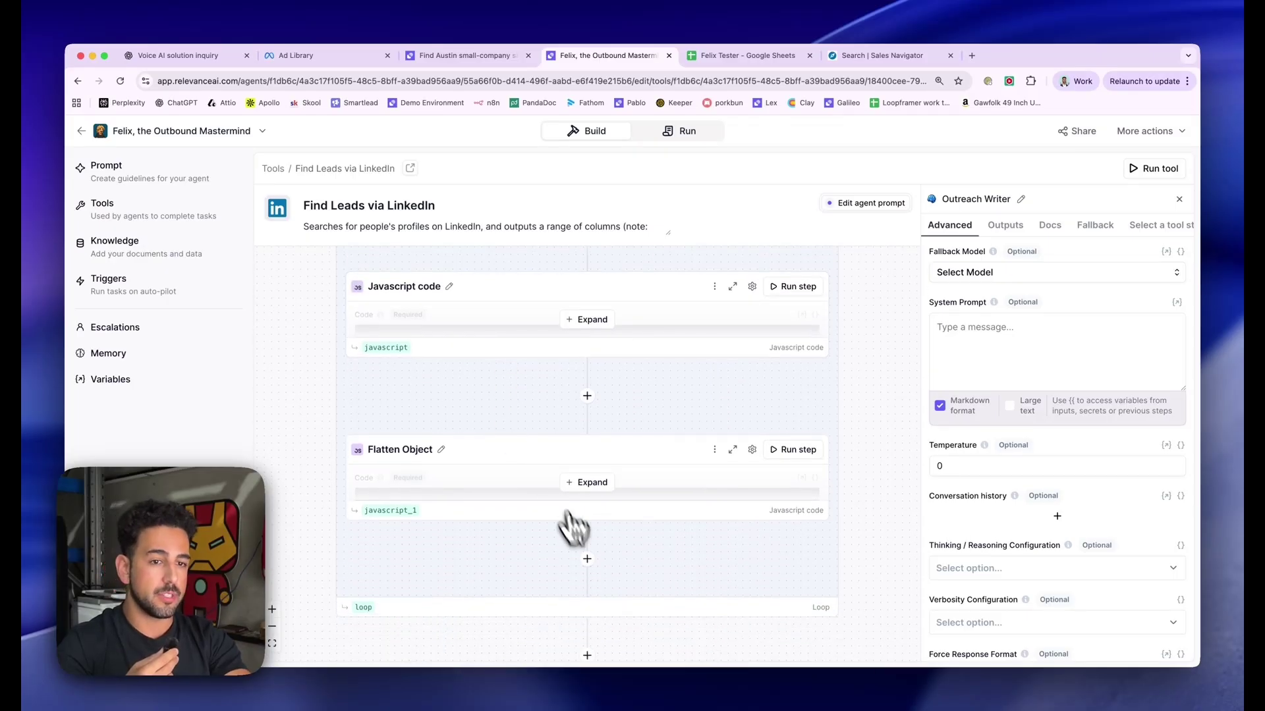
scroll(474, 469, down, 10)
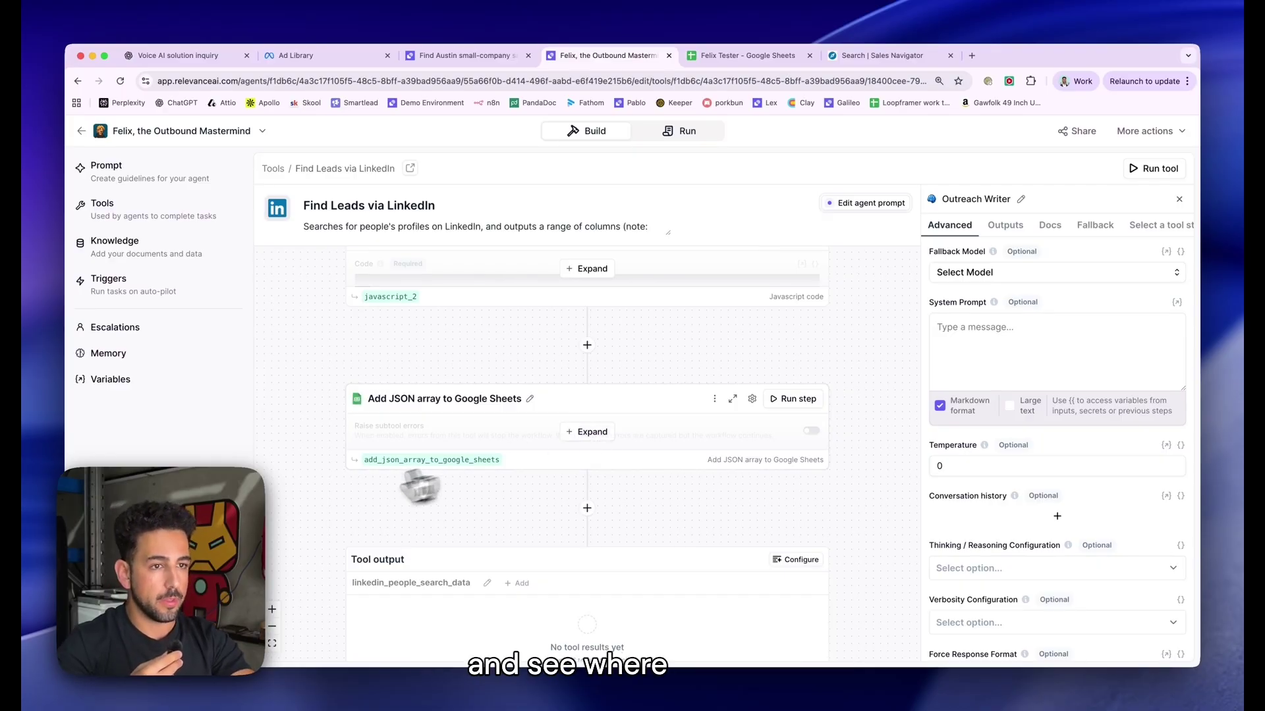
Switch to the Austin task and read Felix's no-matching-profiles update with three alternatives
key(ctrl+shift+Tab)
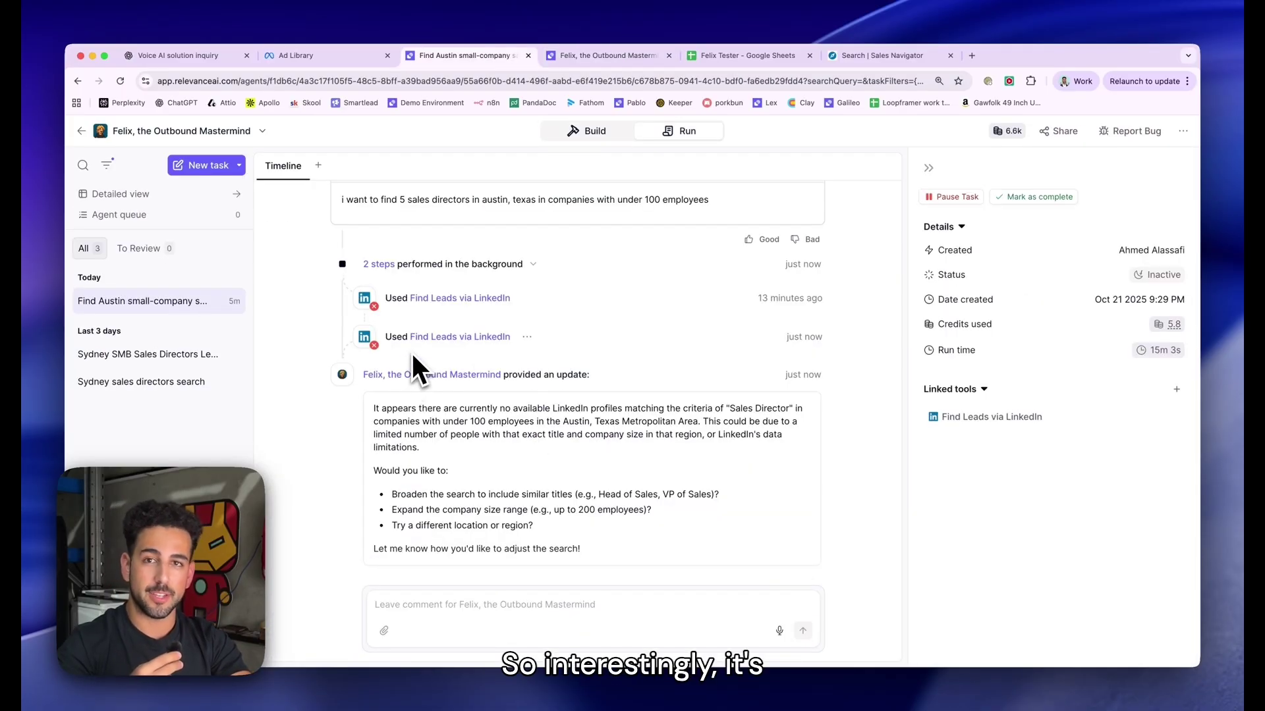
scroll(480, 454, down, 1)
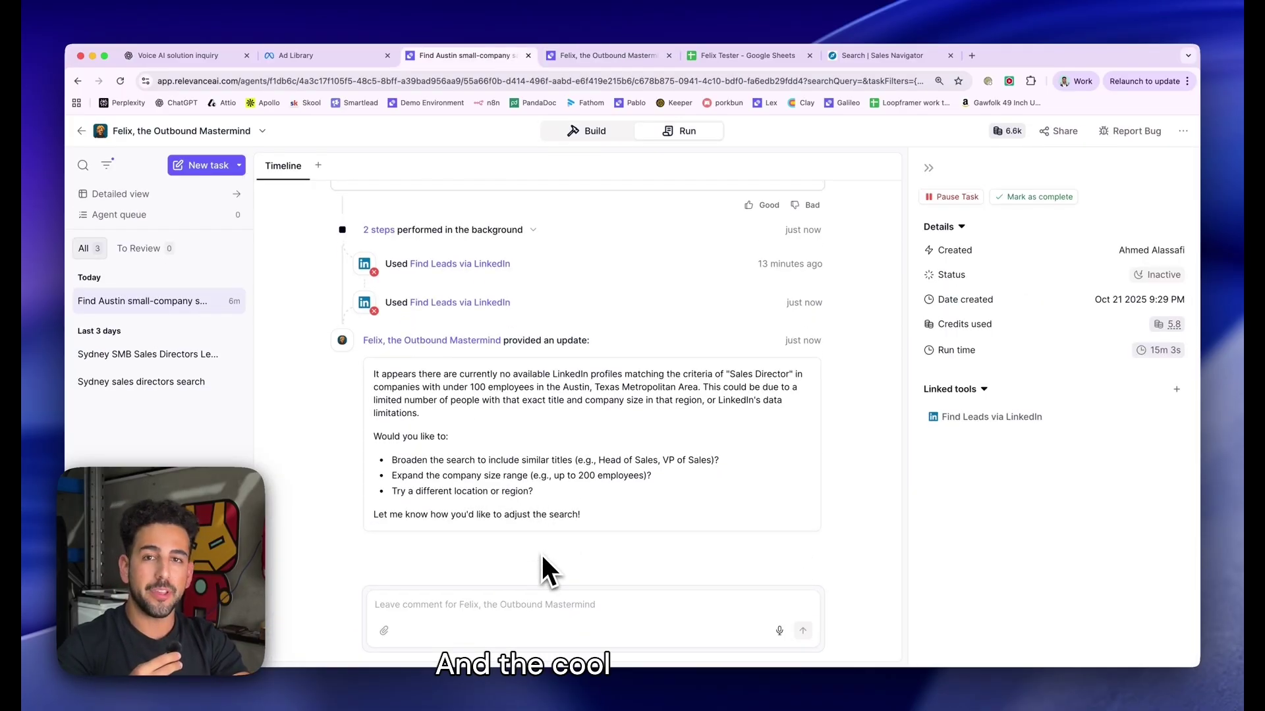
scroll(527, 534, down, 1)
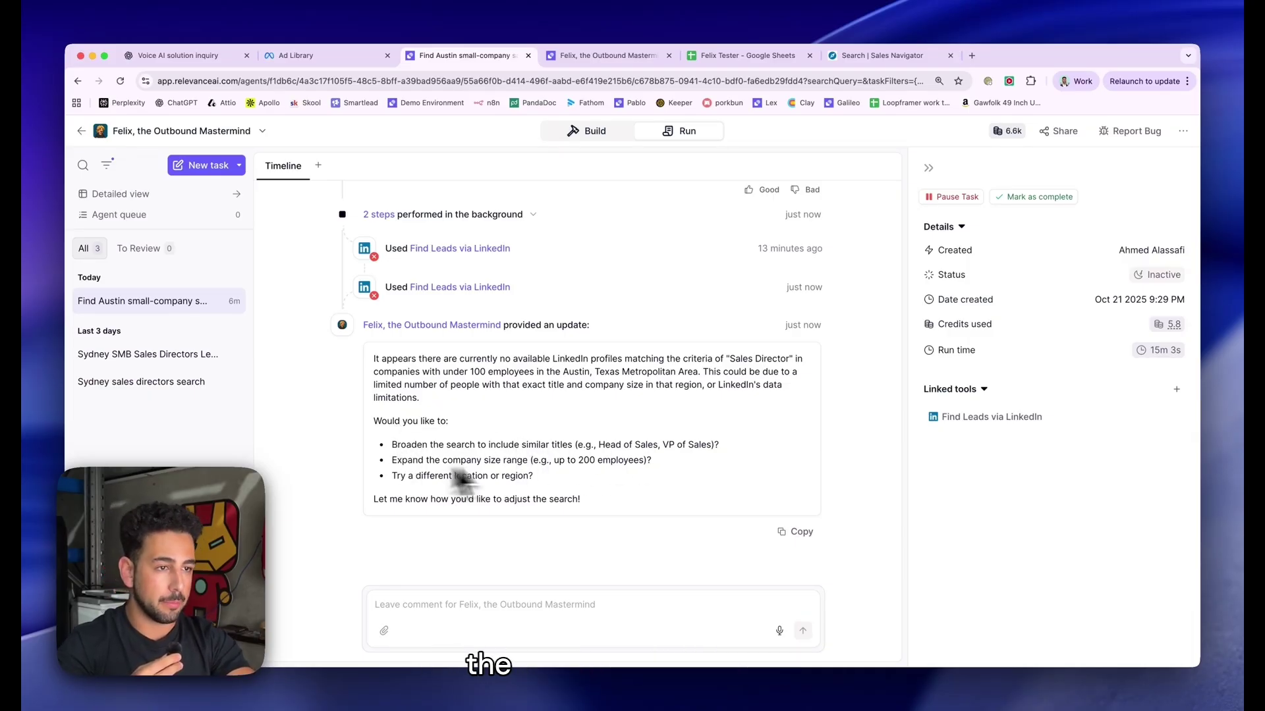
Reply 'yes to all suggestions' to Felix to accept the broadened lead search
click(465, 604)
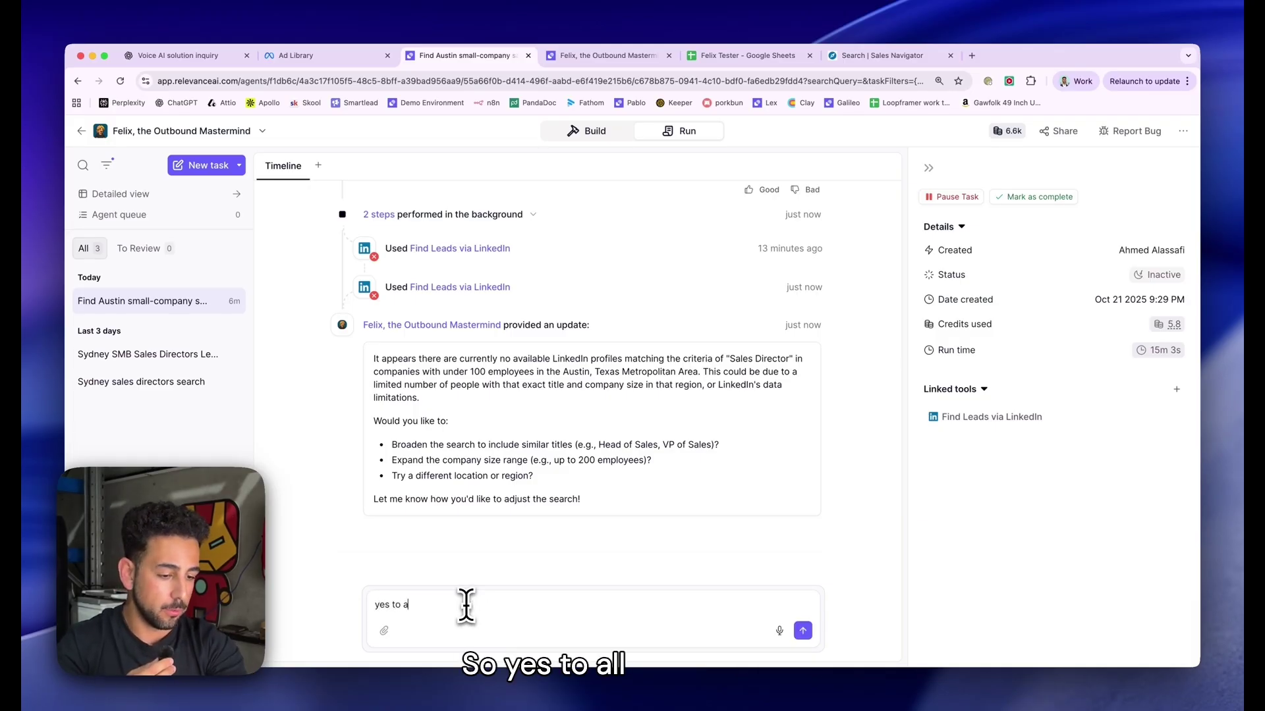
text(yes to all sugg)
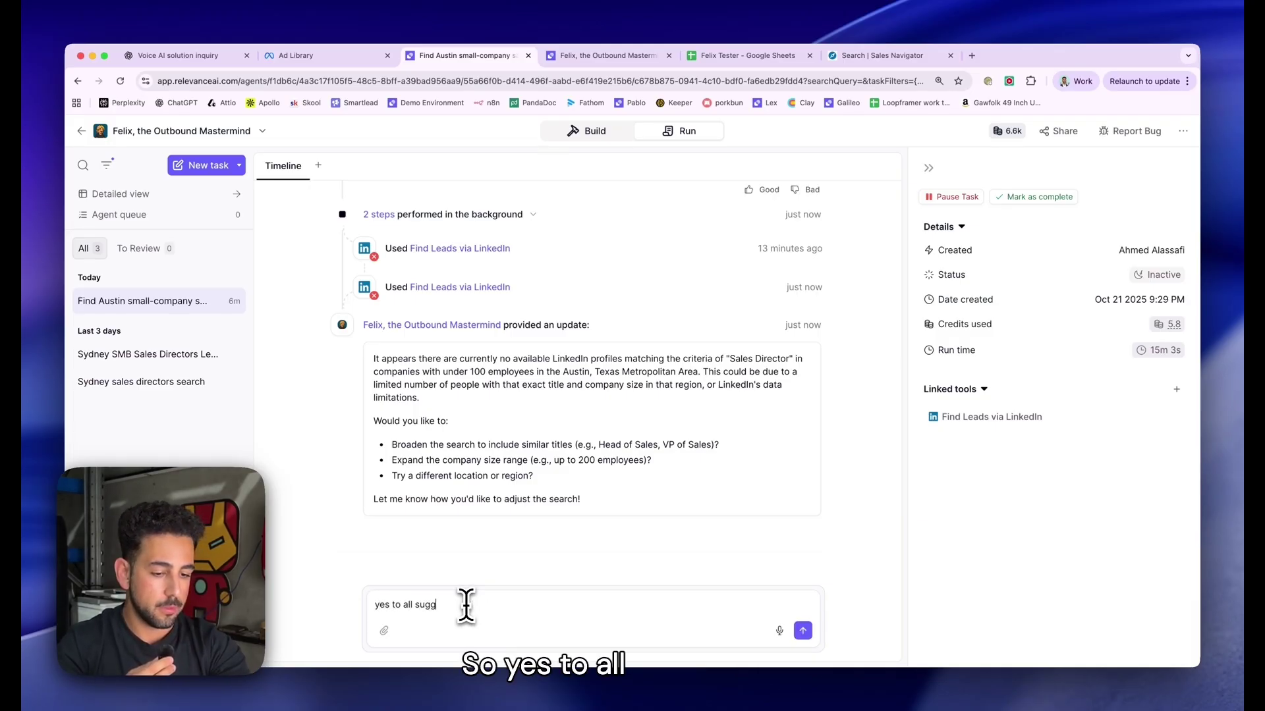
text(estion)
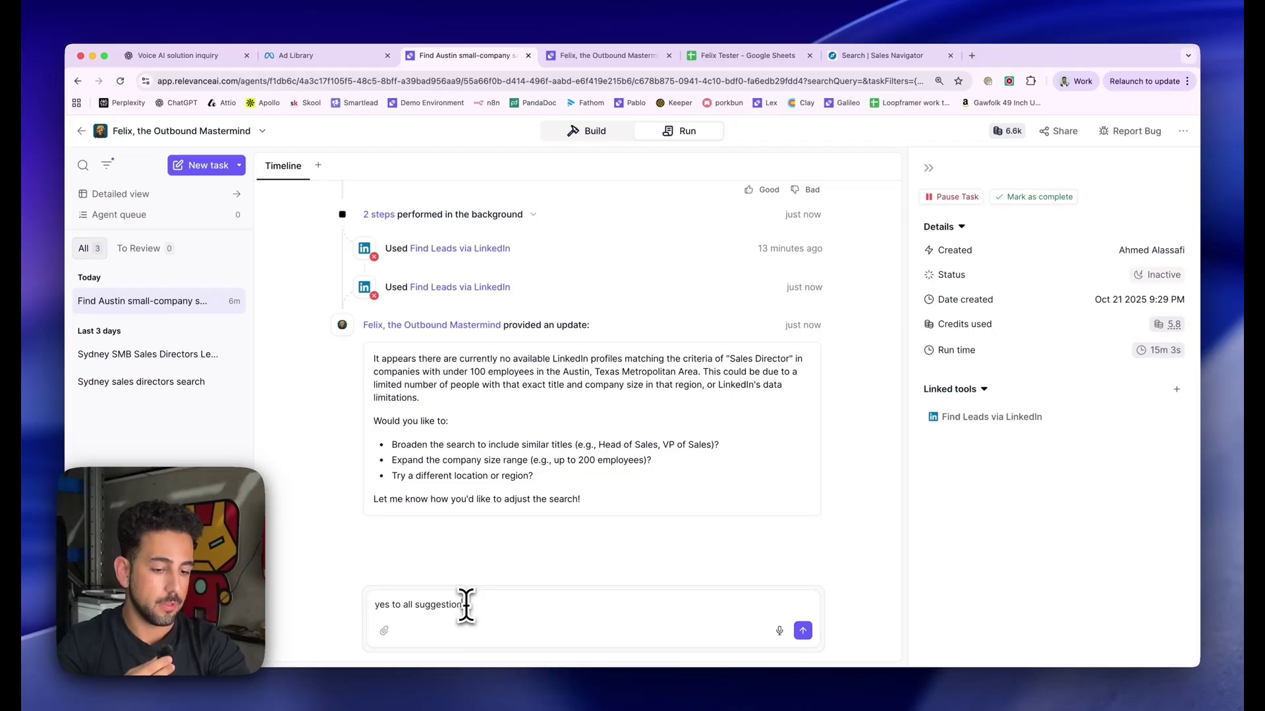
text(s)
key(Return)
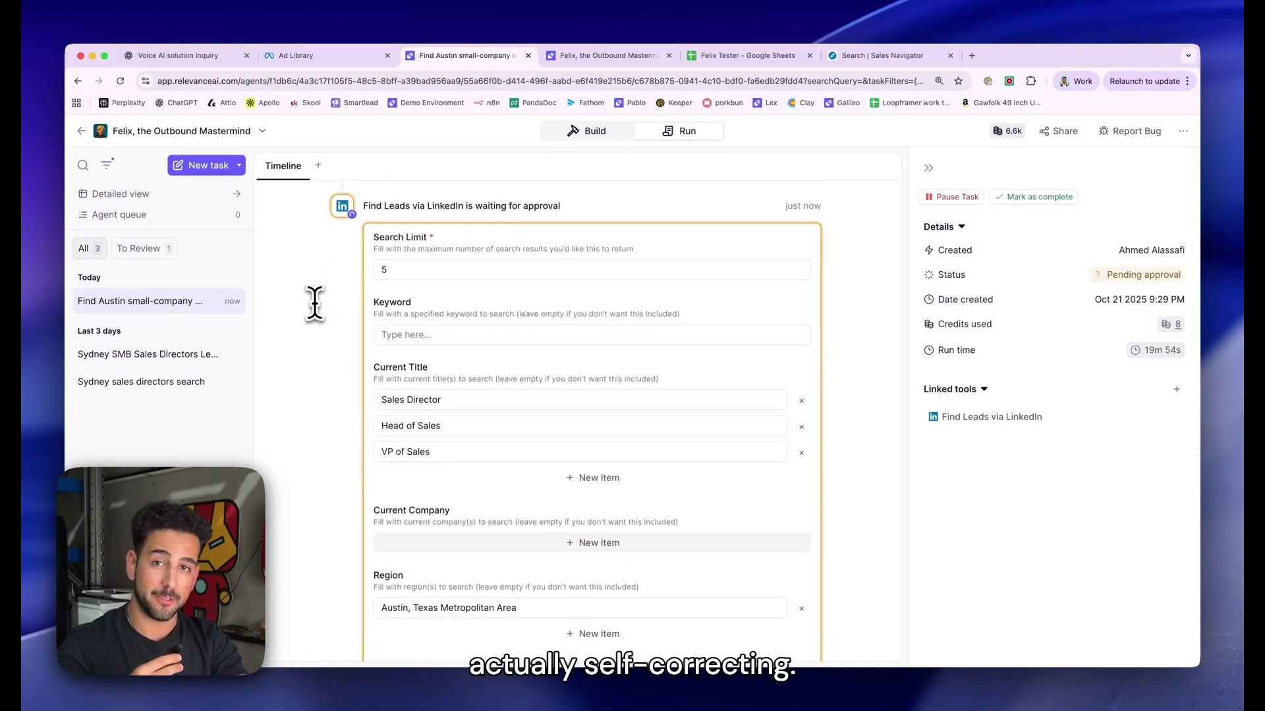
Review the search's Sales Director, Head of Sales and VP of Sales titles, region and headcount, then approve it
scroll(314, 303, down, 2)
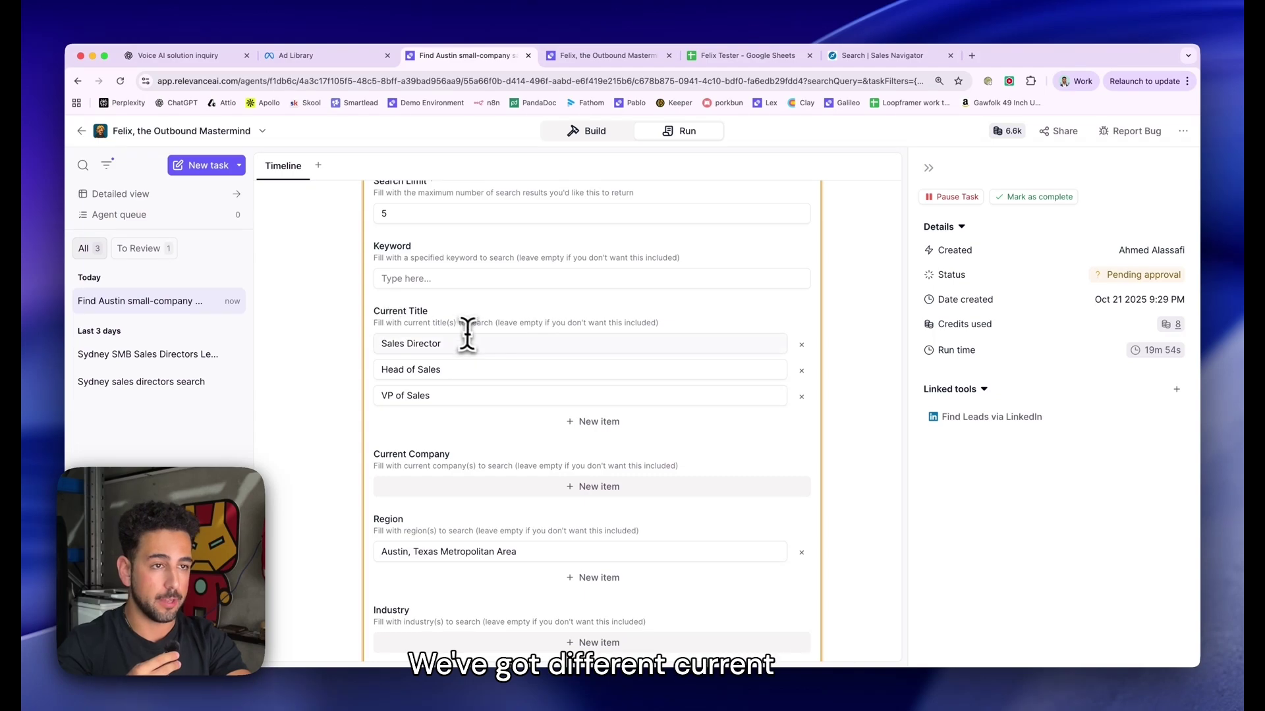
scroll(455, 369, down, 1)
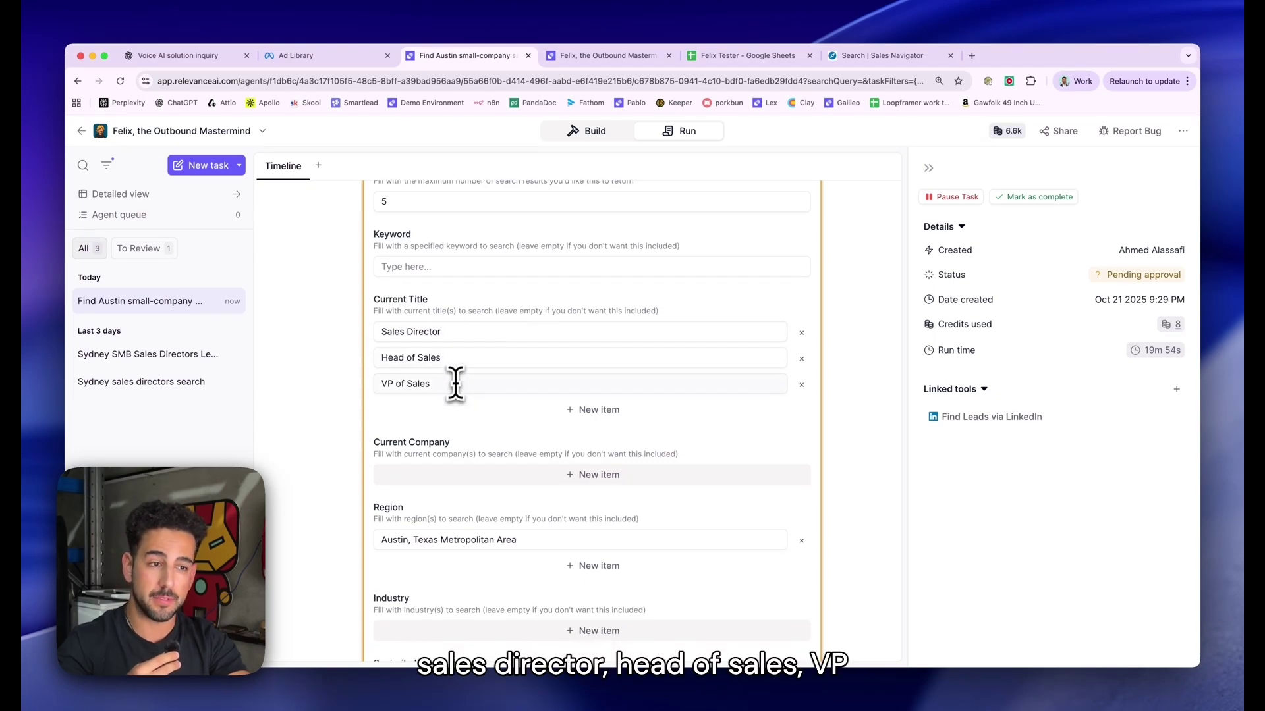
scroll(454, 389, down, 5)
scroll(490, 300, down, 3)
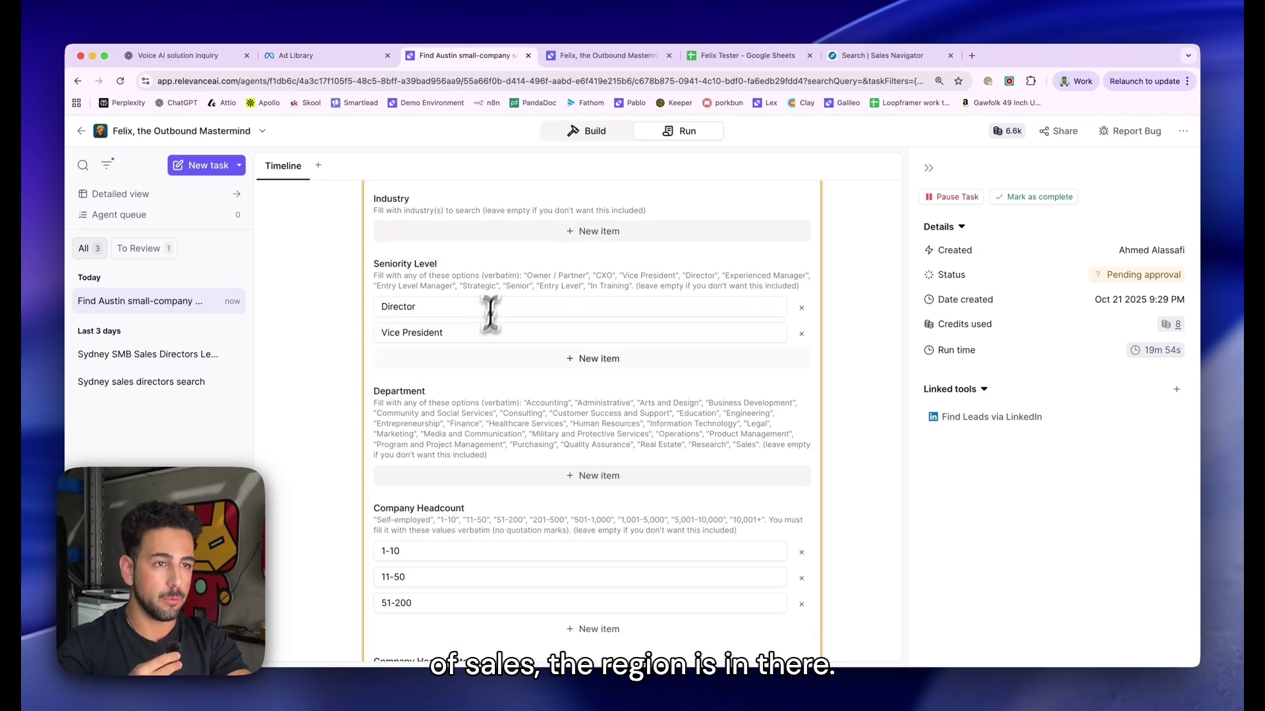
scroll(399, 283, down, 3)
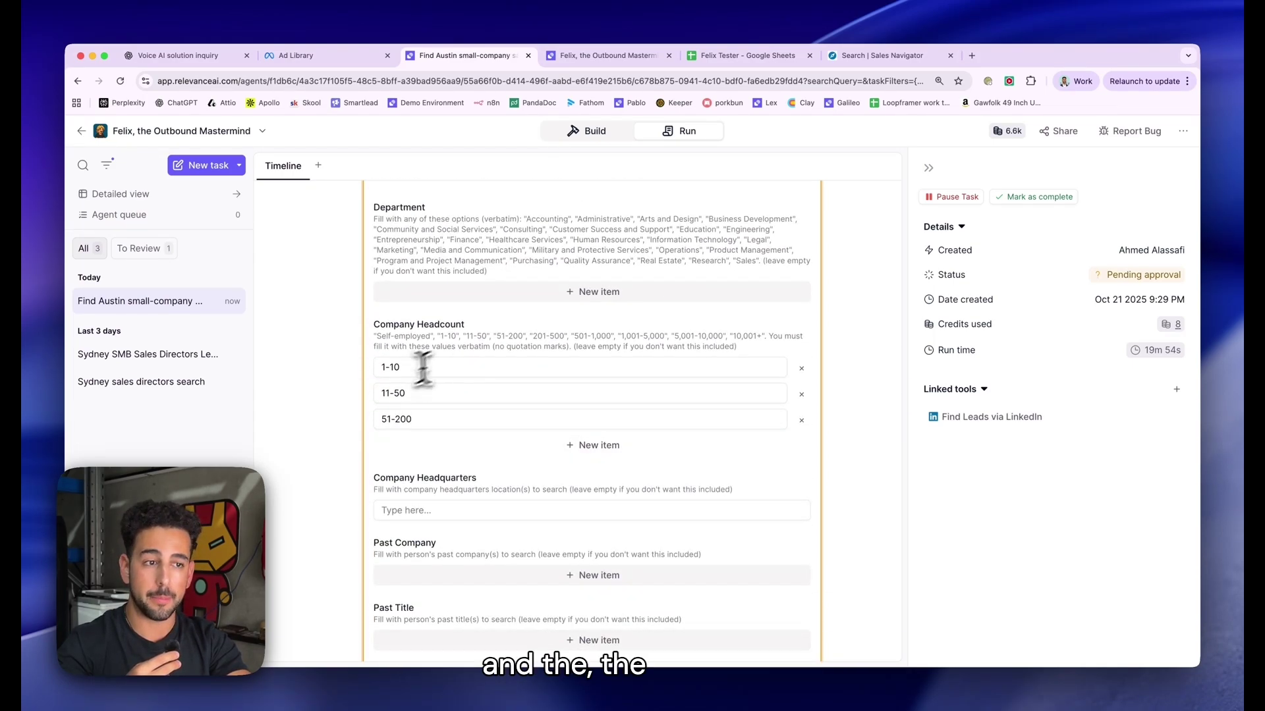
scroll(485, 506, down, 20)
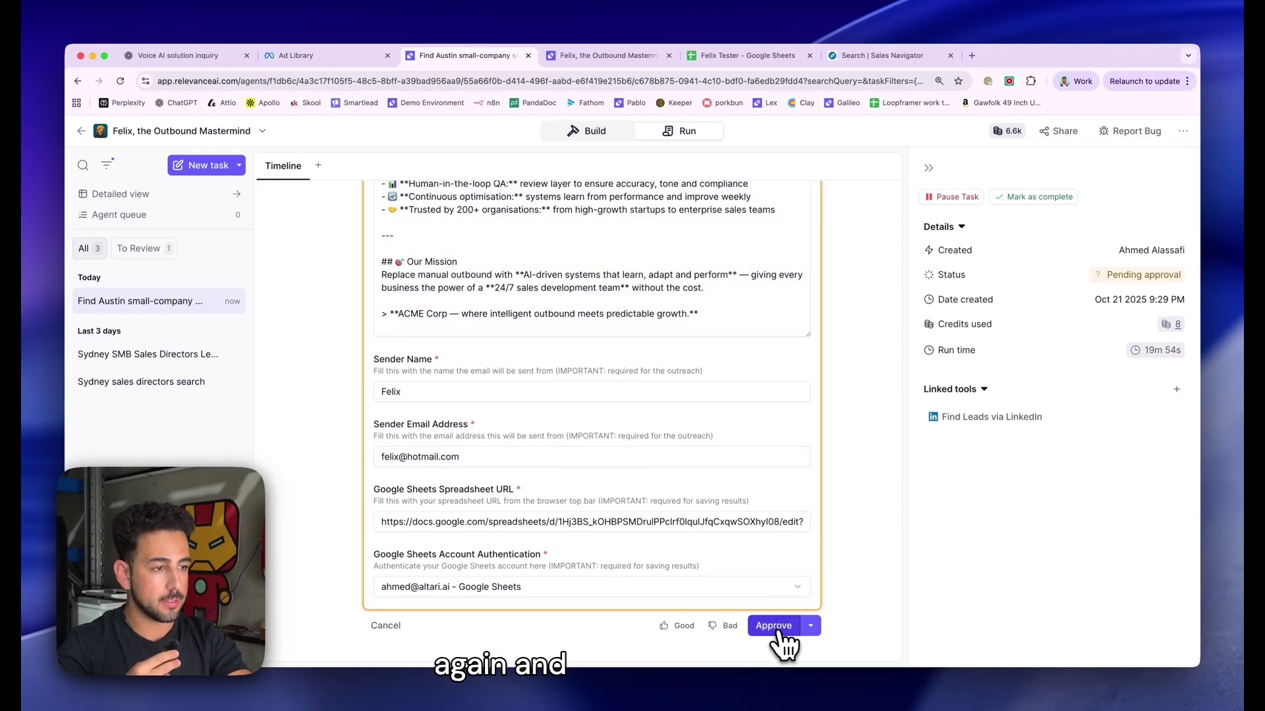
click(773, 627)
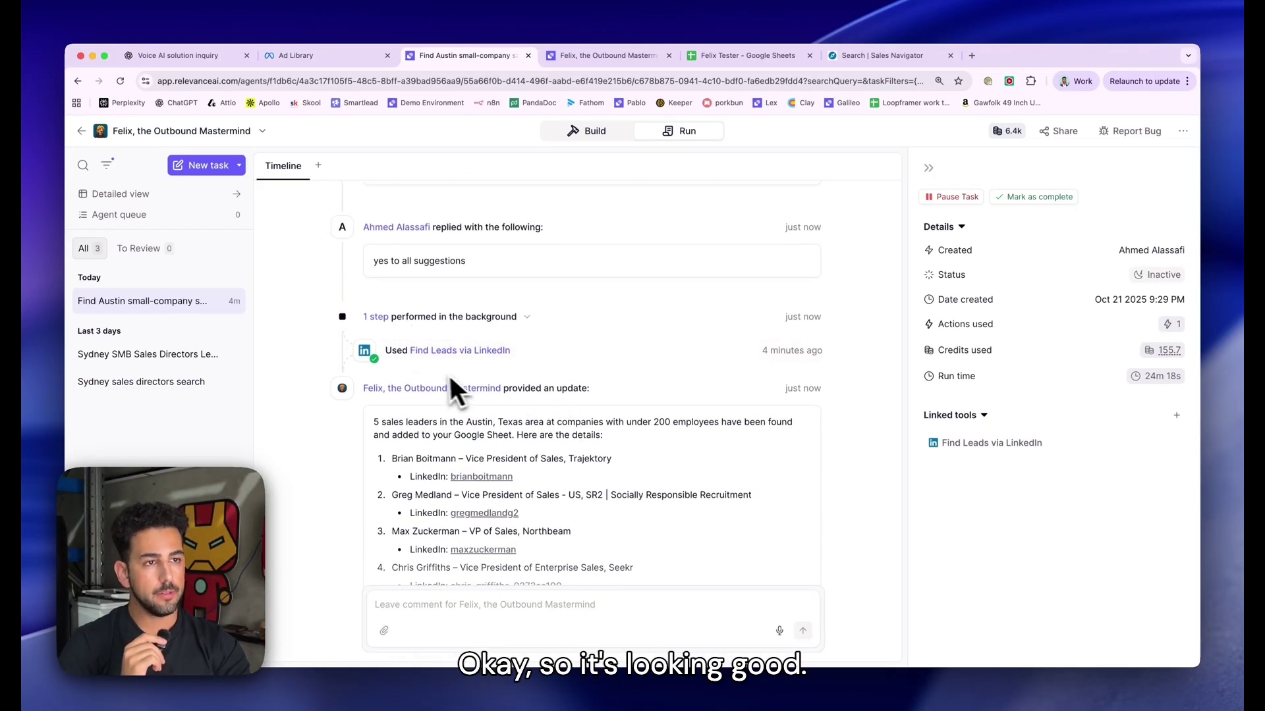
Inspect the Find Leads via LinkedIn run details, then close them and return to the timeline
scroll(497, 377, down, 2)
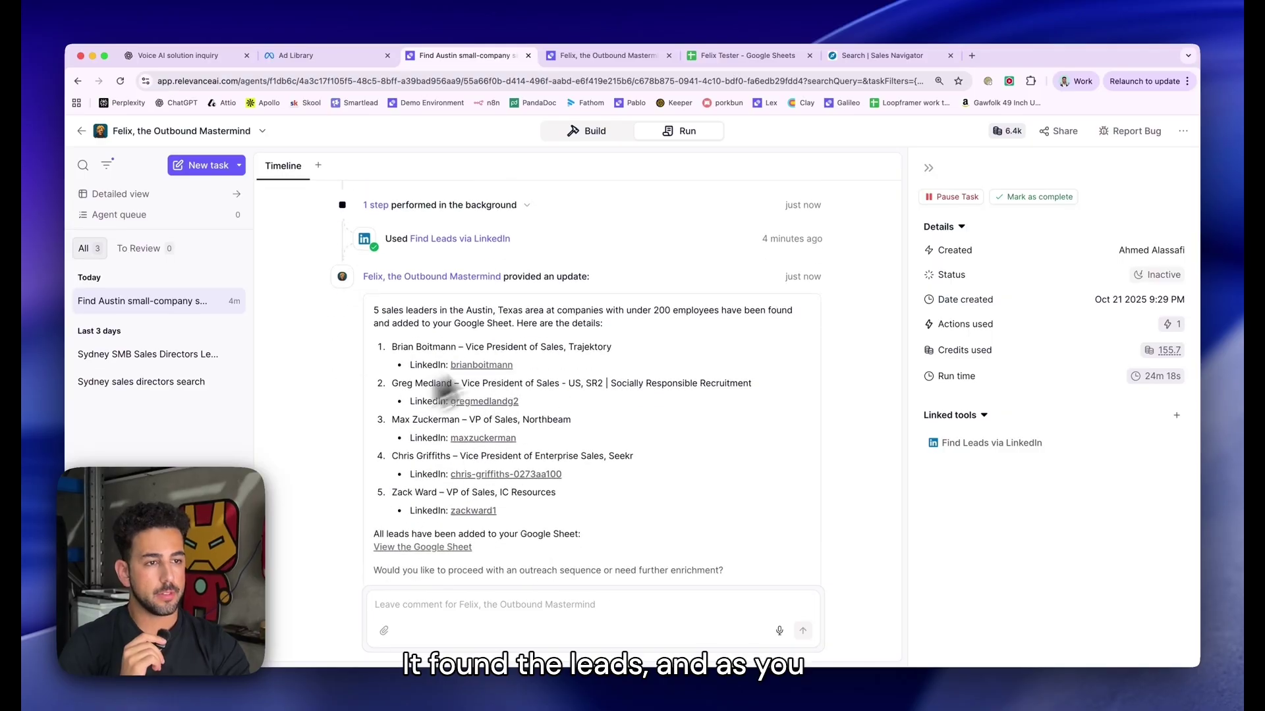
click(451, 243)
scroll(593, 415, down, 15)
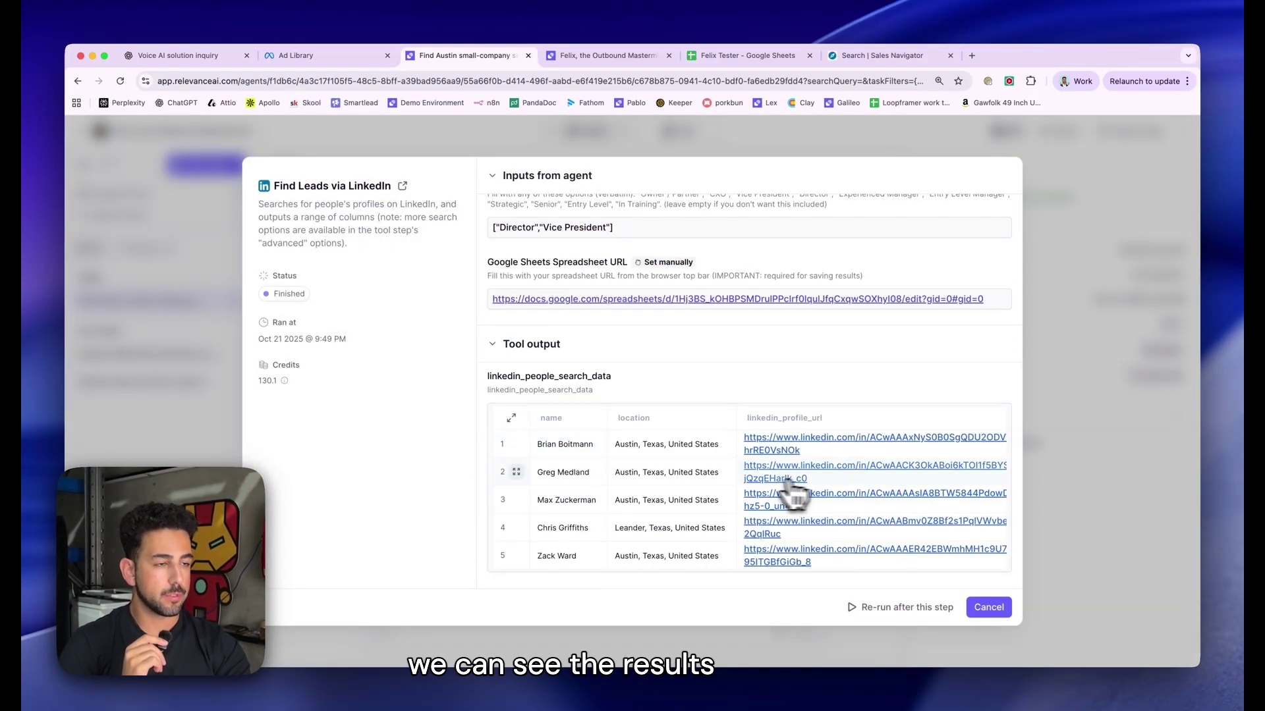
scroll(793, 491, right, 10)
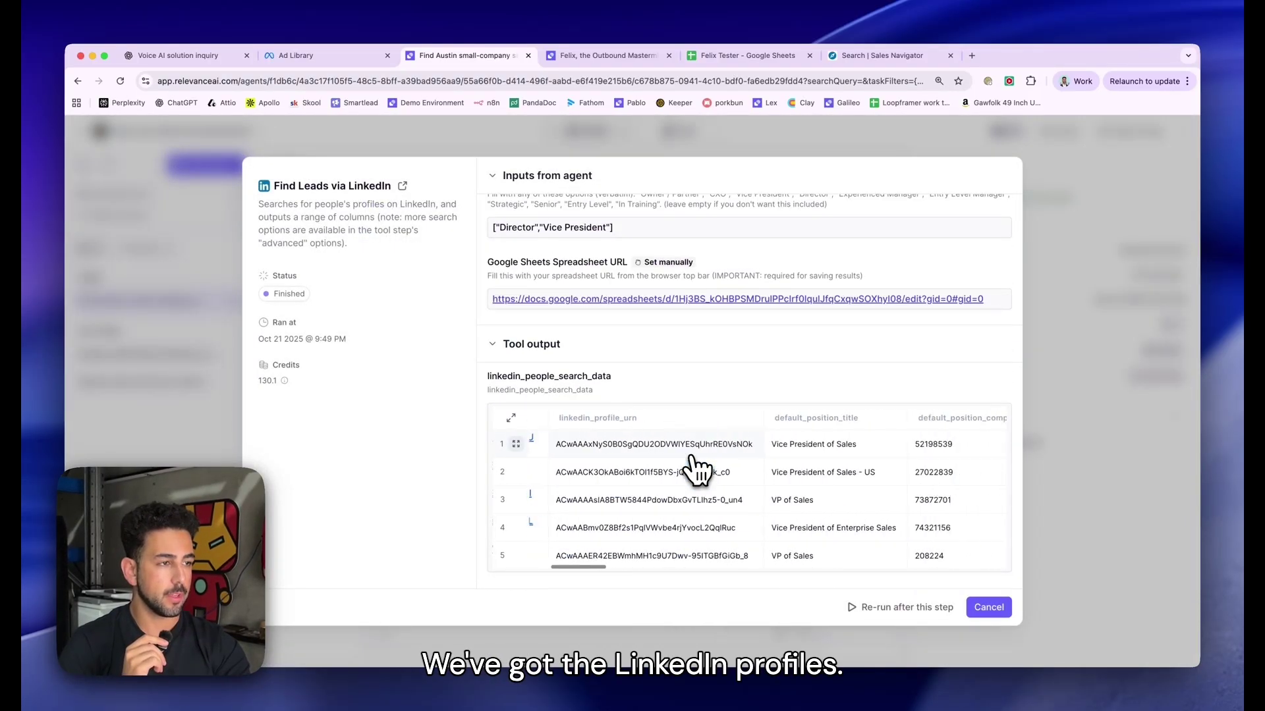
scroll(697, 469, right, 5)
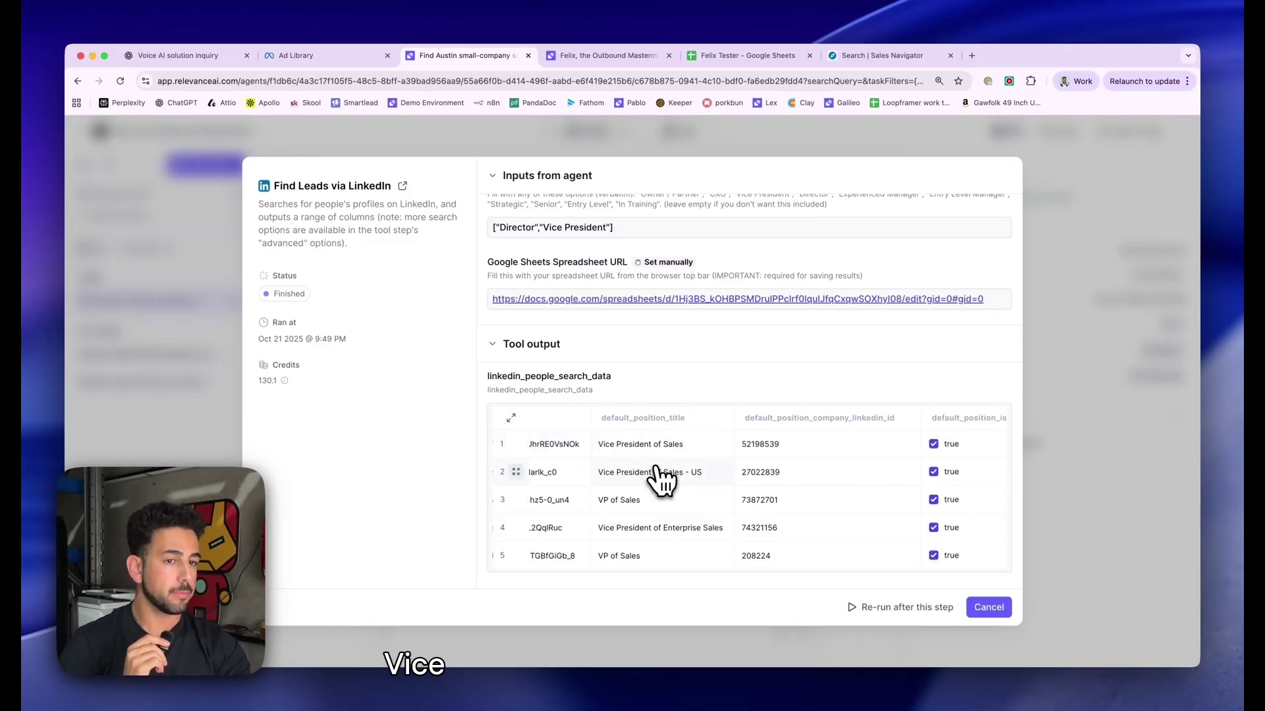
scroll(779, 493, right, 10)
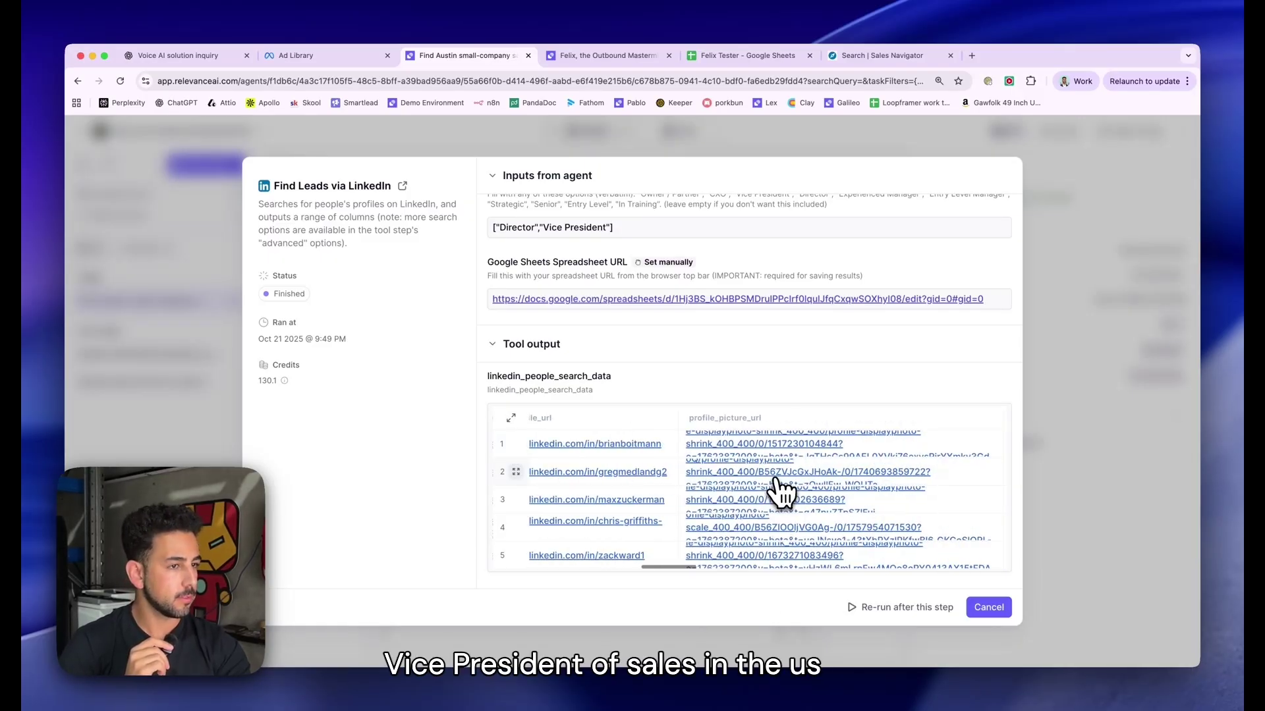
click(207, 428)
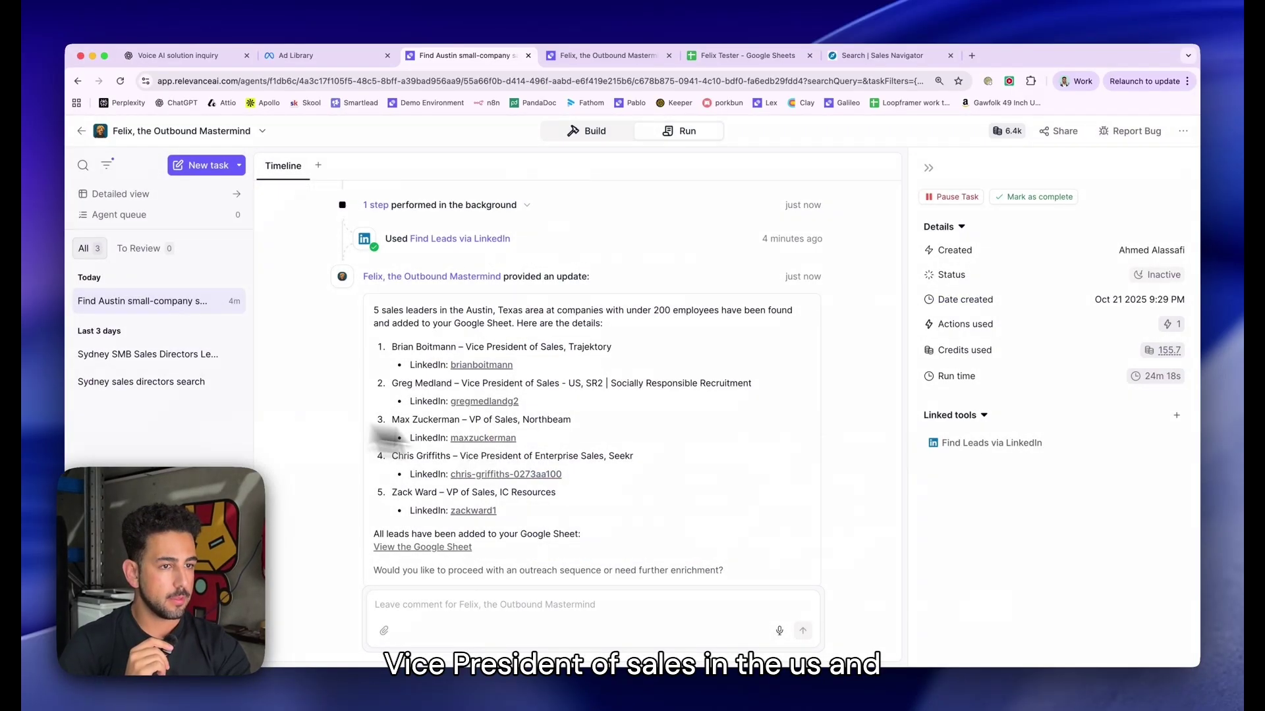
scroll(422, 454, down, 3)
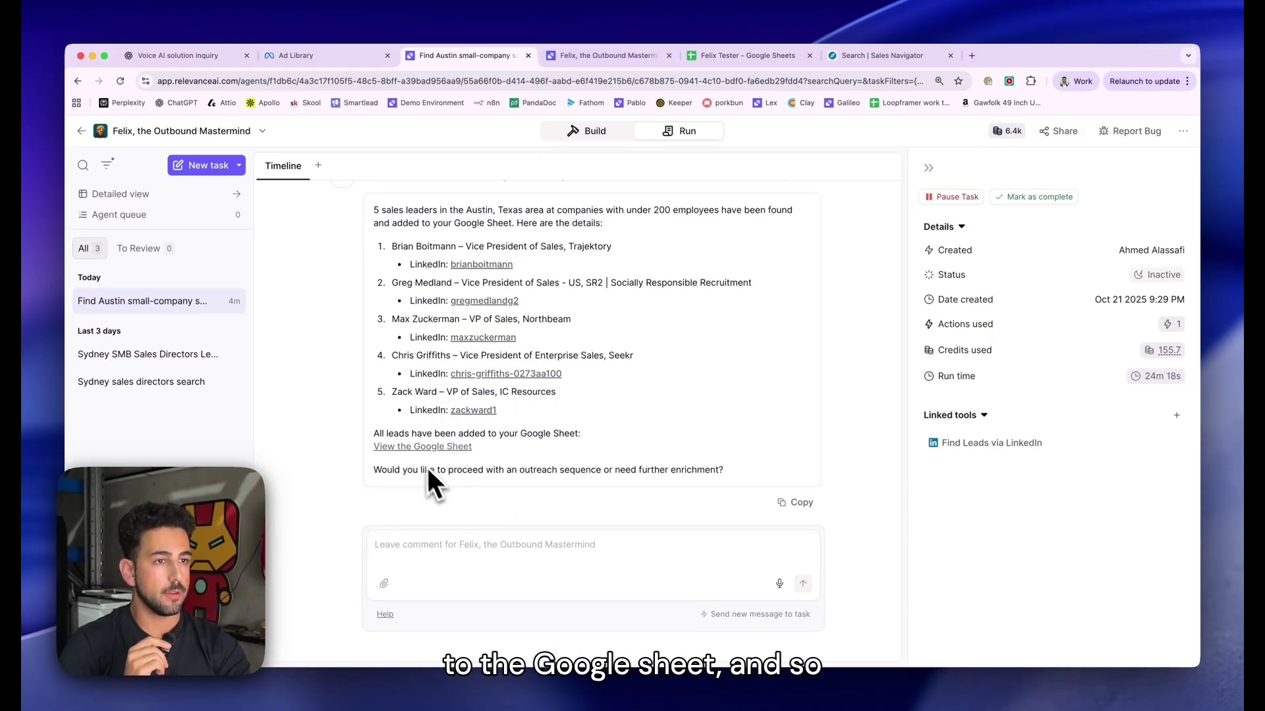
Convert the exported lead data in Google Sheets into a table with filterable headers
click(729, 53)
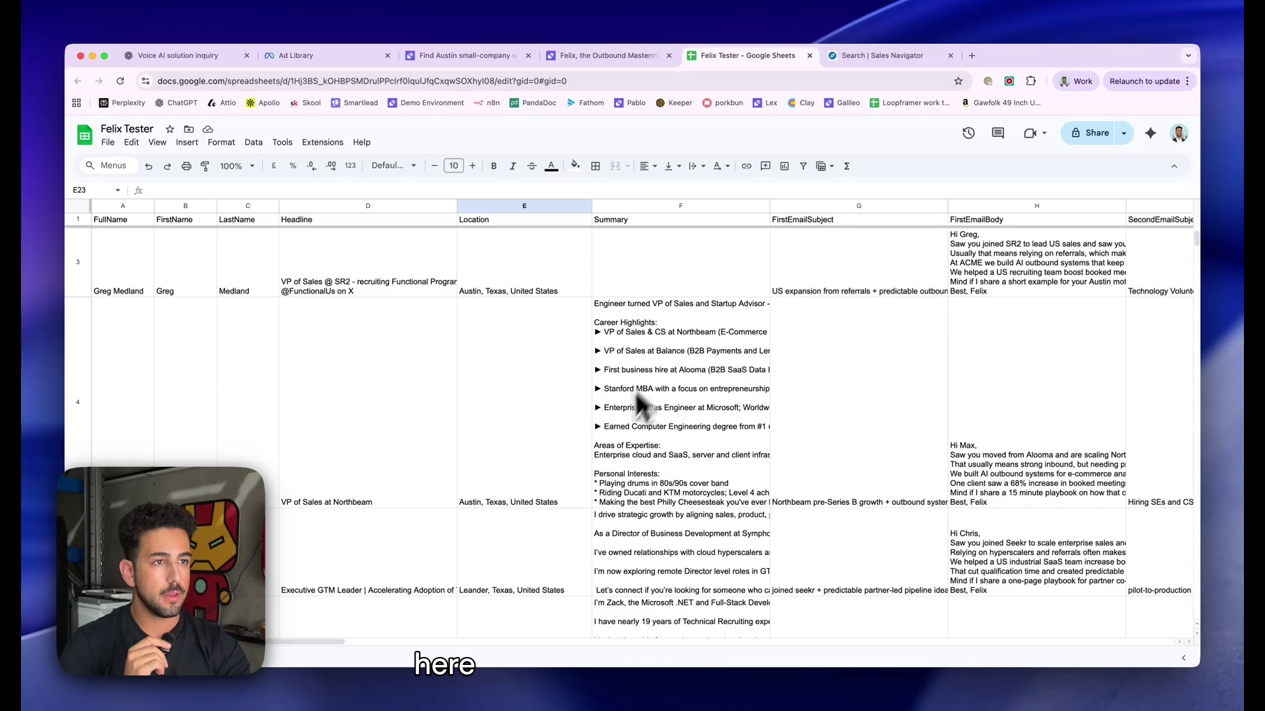
scroll(618, 417, down, 5)
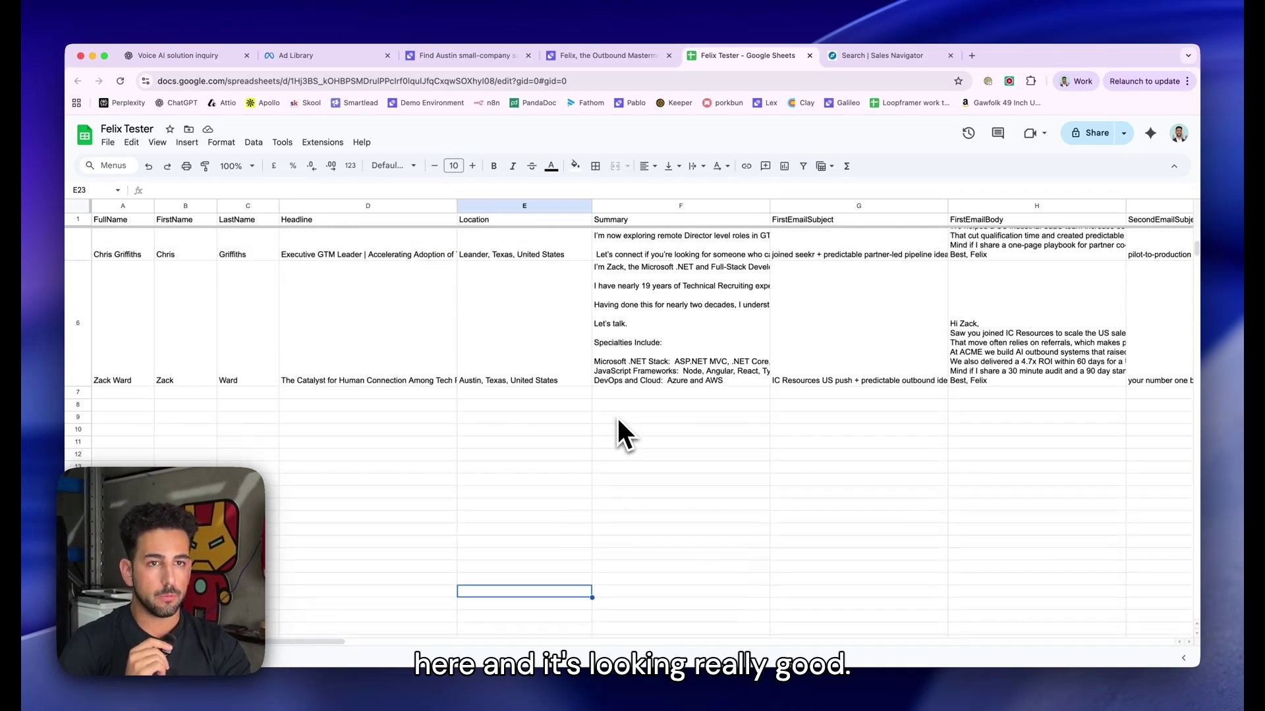
scroll(617, 416, up, 10)
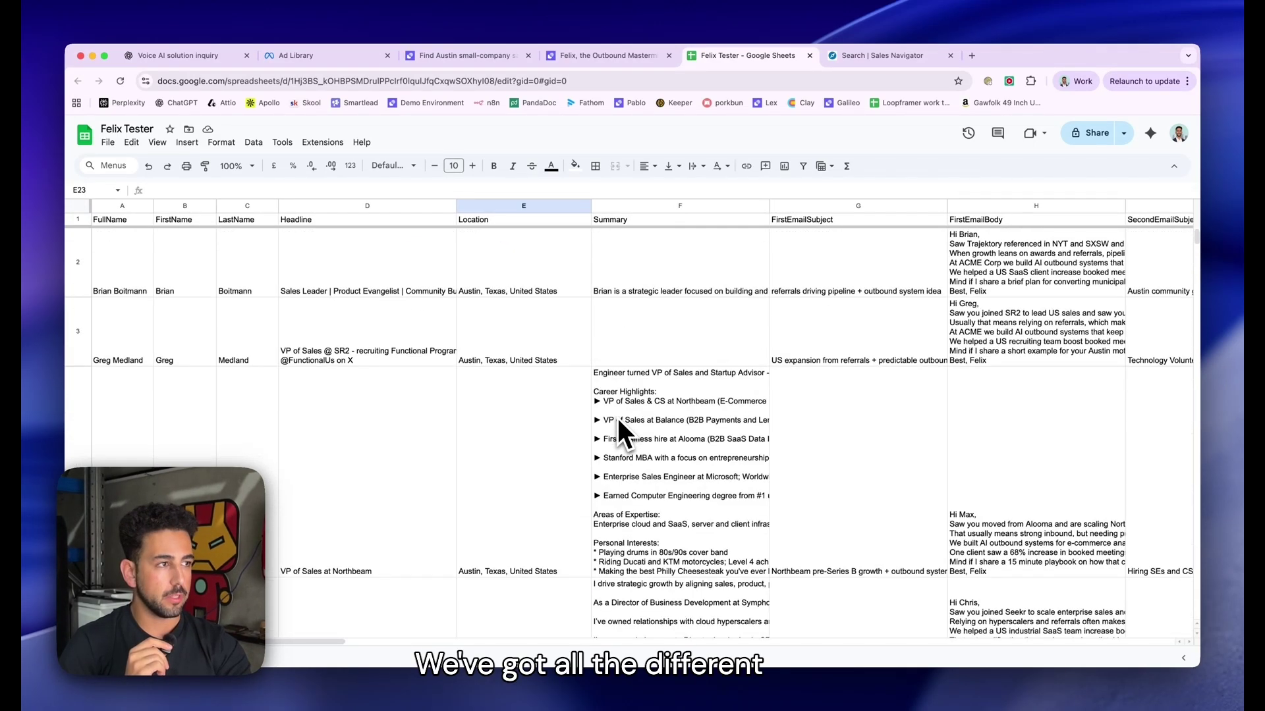
click(173, 316)
click(253, 142)
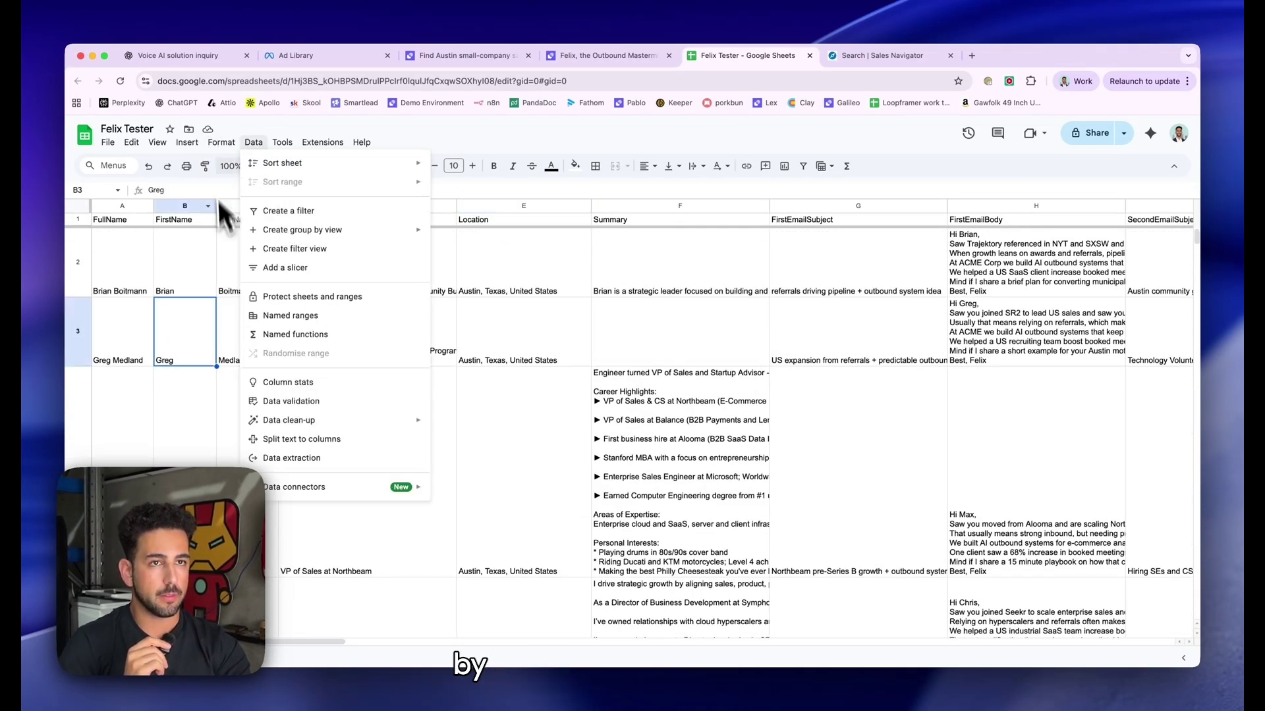
click(222, 142)
click(260, 365)
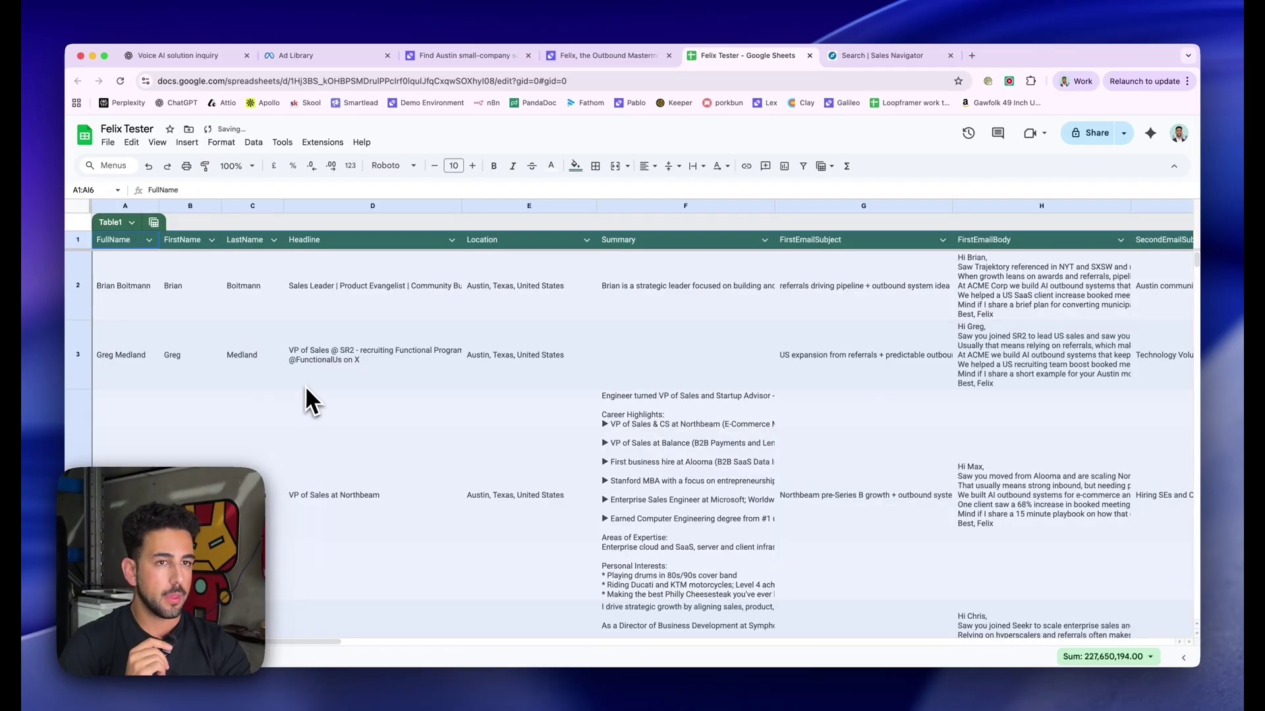
click(305, 388)
Review the first lead's drafted email subject and body across the table columns
scroll(125, 312, down, 5)
scroll(125, 316, down, 3)
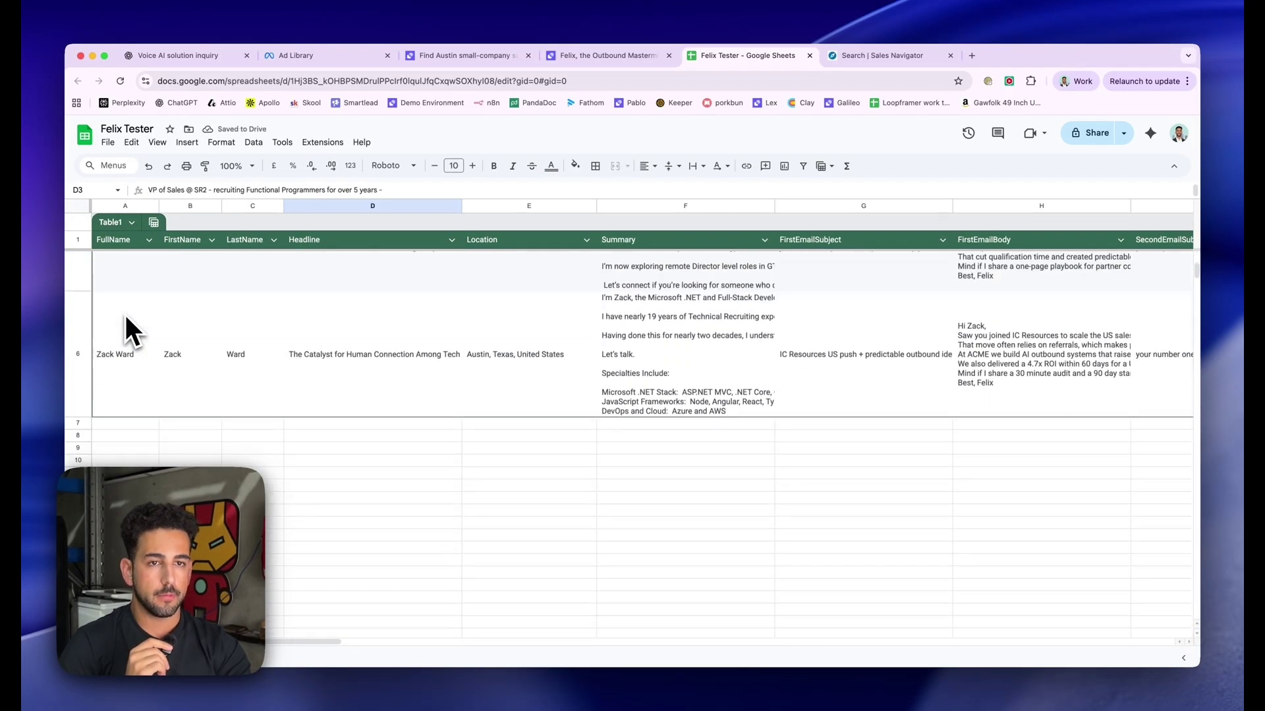
scroll(125, 317, up, 8)
scroll(126, 316, right, 6)
click(503, 299)
scroll(504, 302, right, 2)
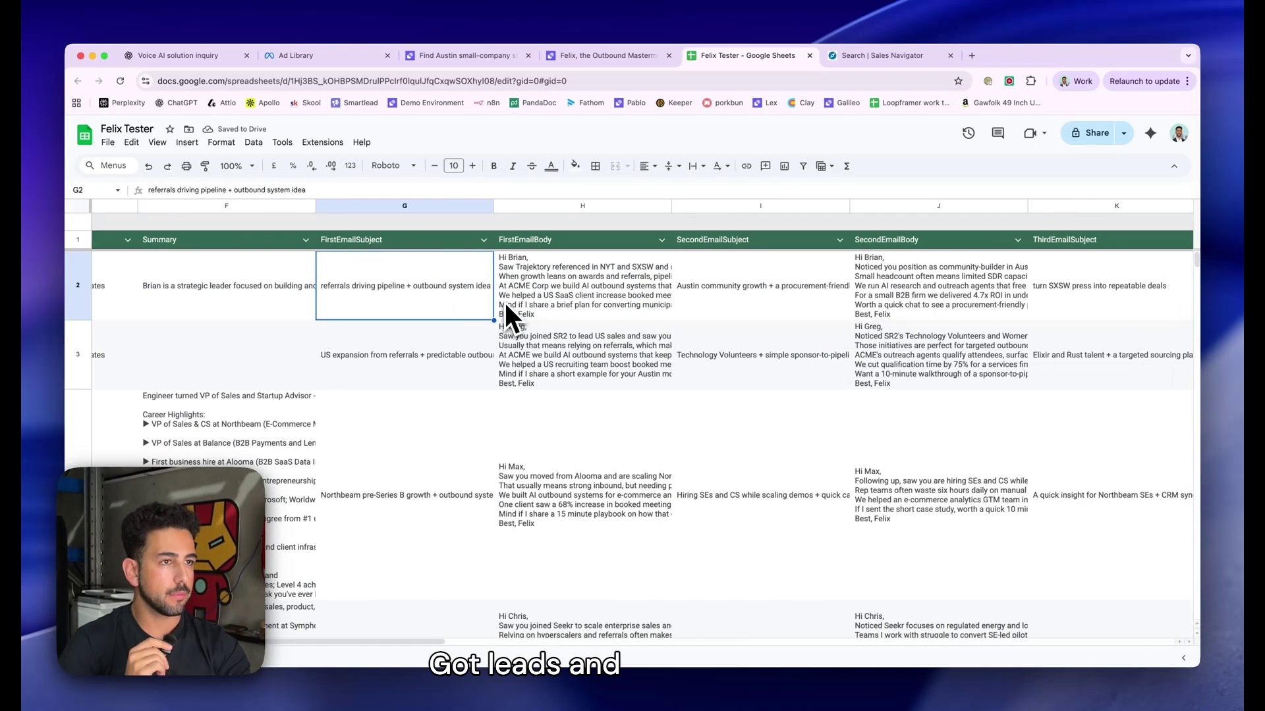
click(633, 306)
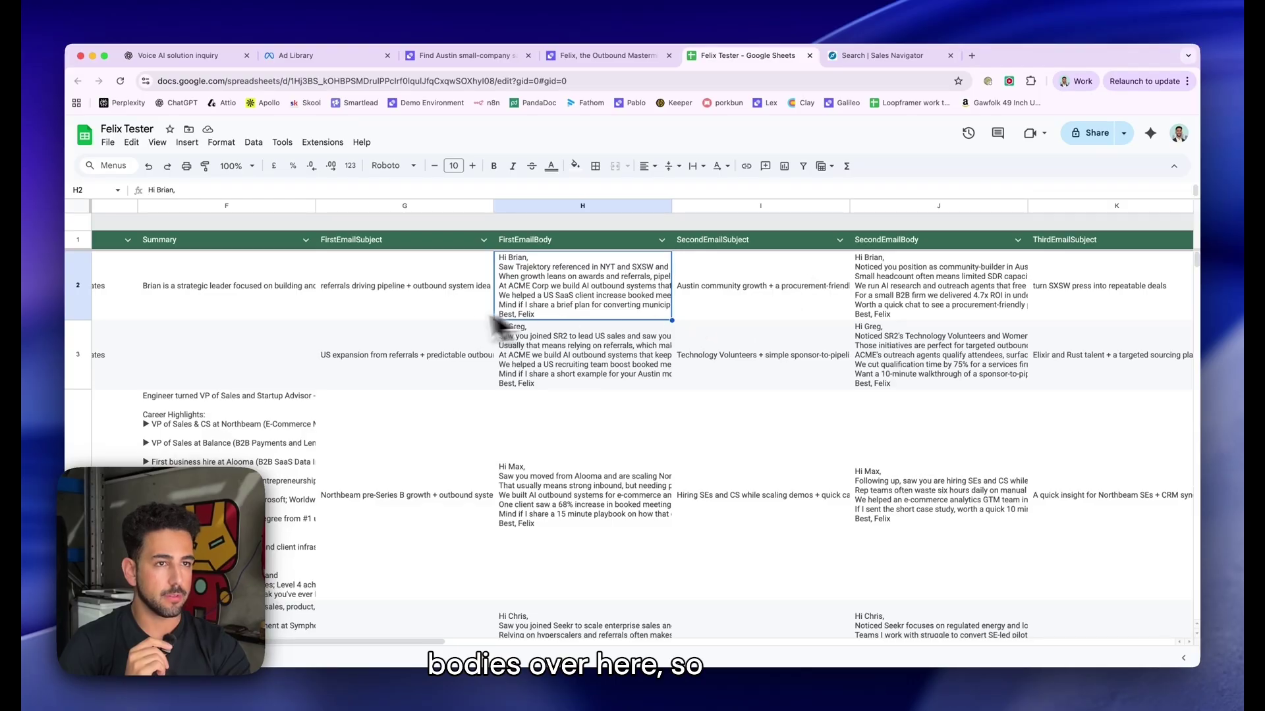
click(433, 297)
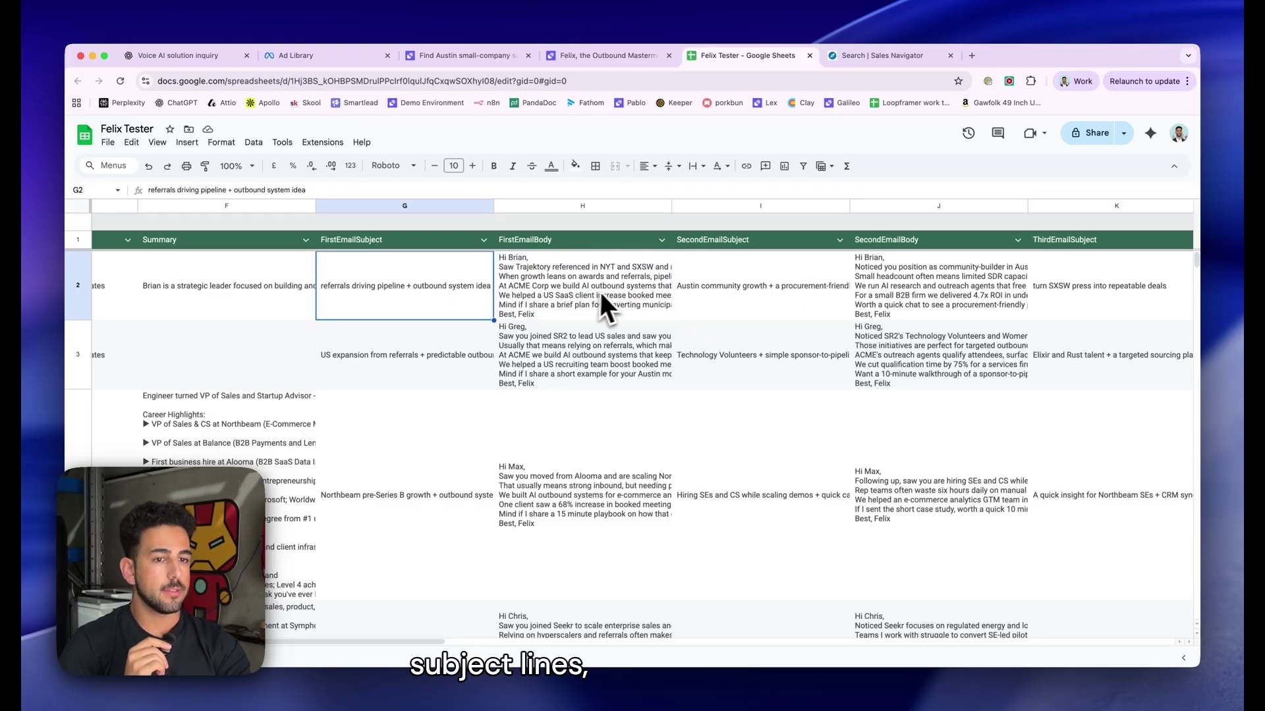
scroll(619, 295, right, 5)
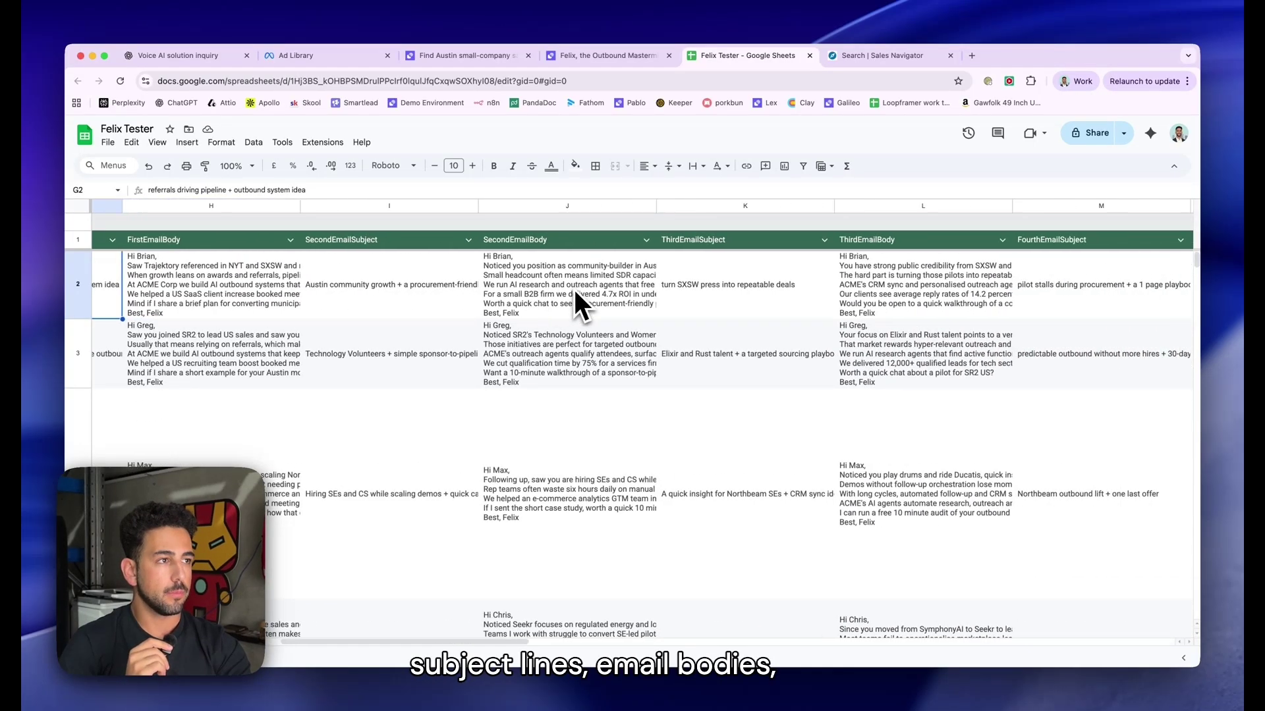
scroll(574, 294, right, 3)
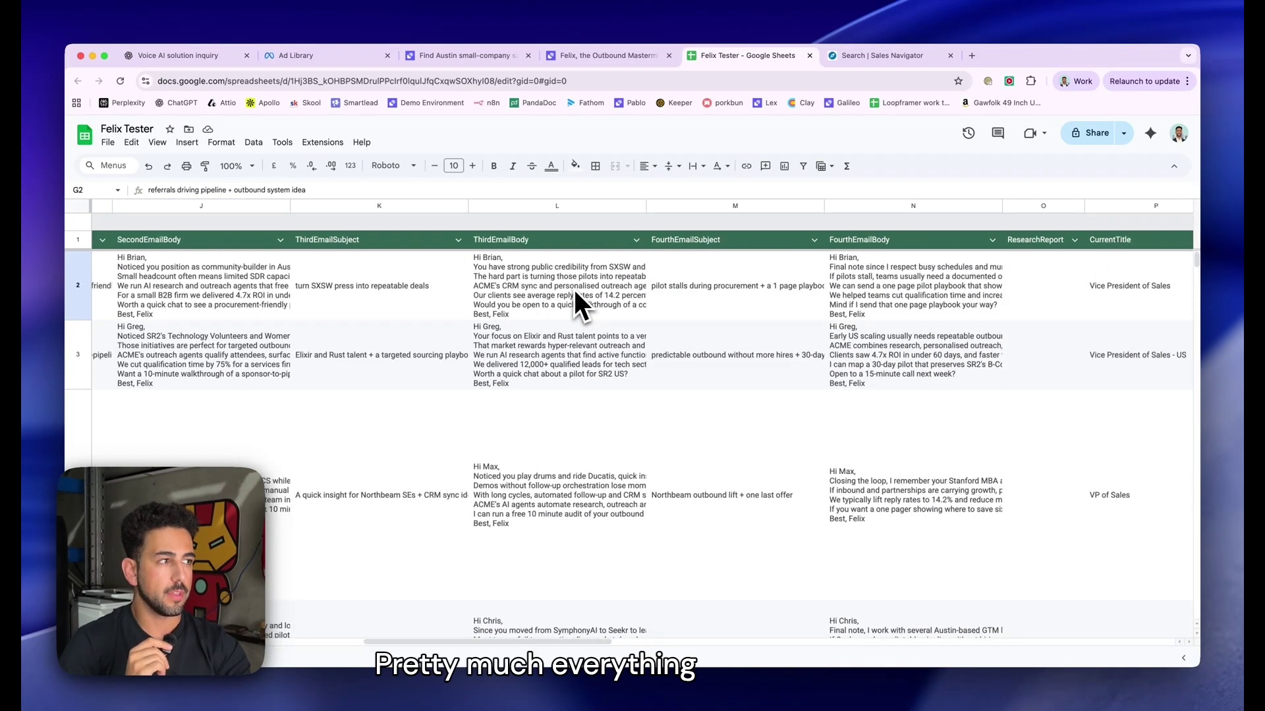
scroll(575, 295, left, 6)
scroll(572, 288, left, 3)
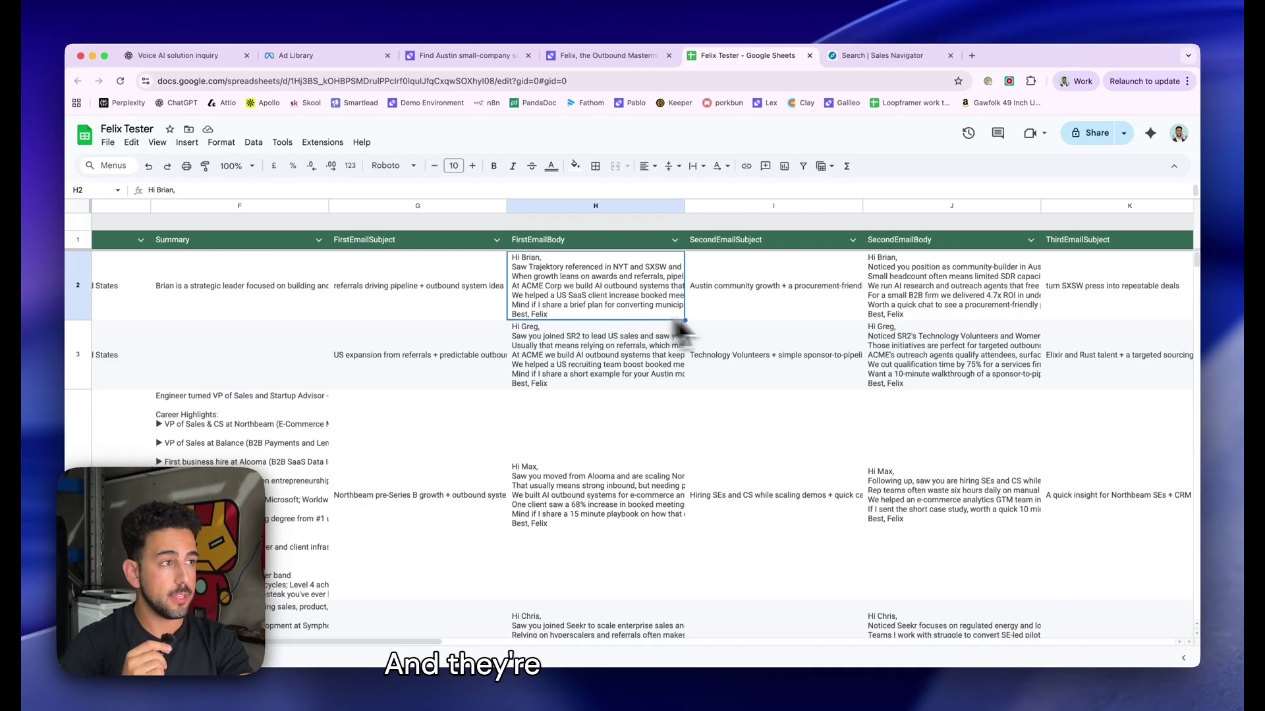
double_click(941, 316)
scroll(942, 326, up, 5)
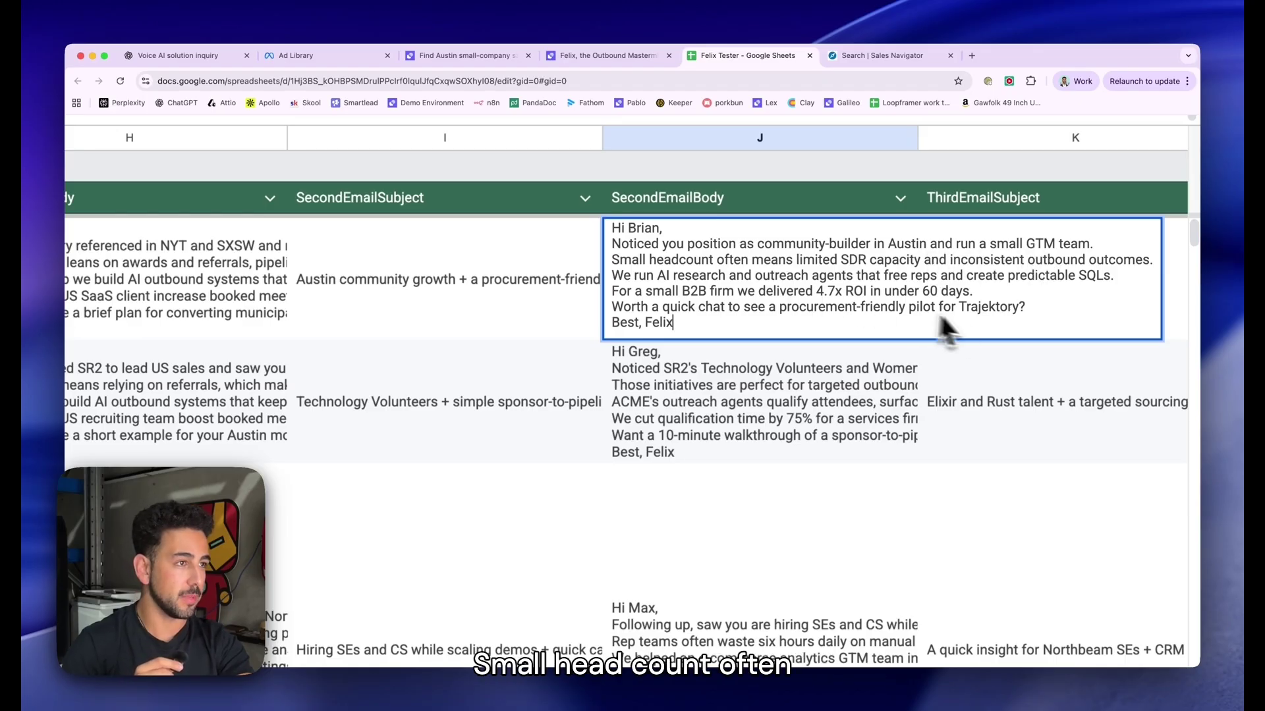
key(super+0)
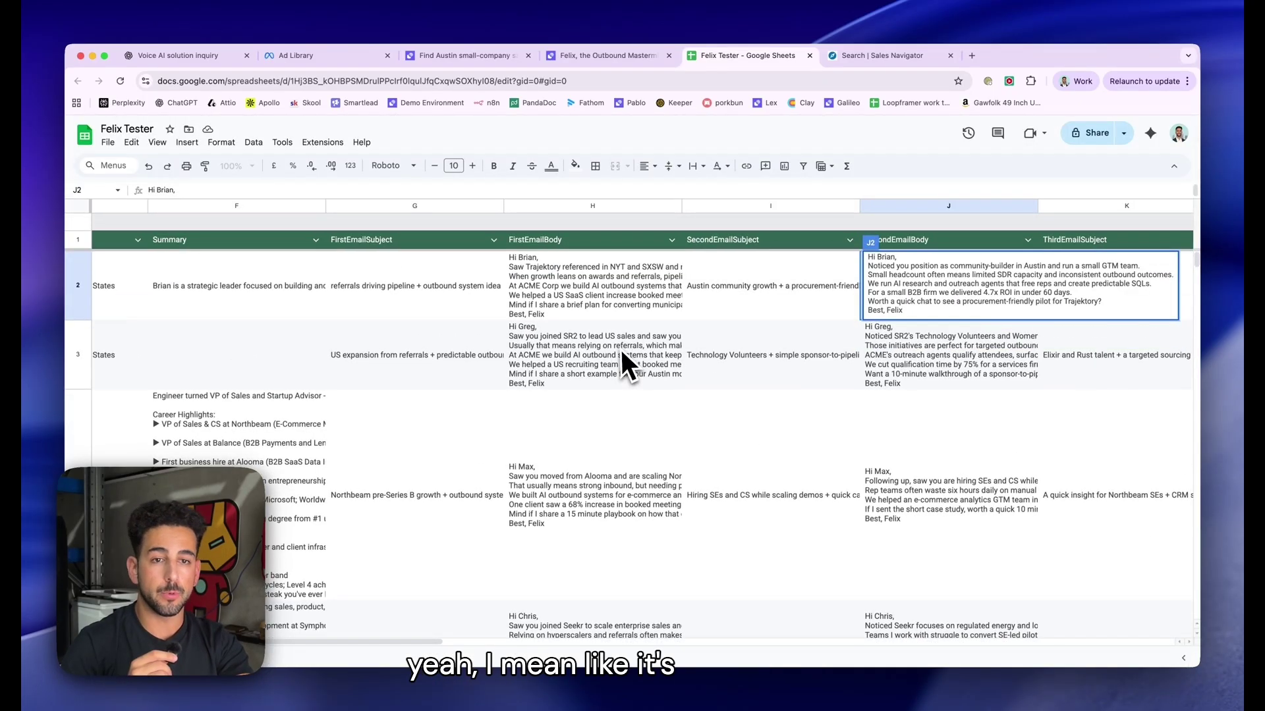
double_click(583, 292)
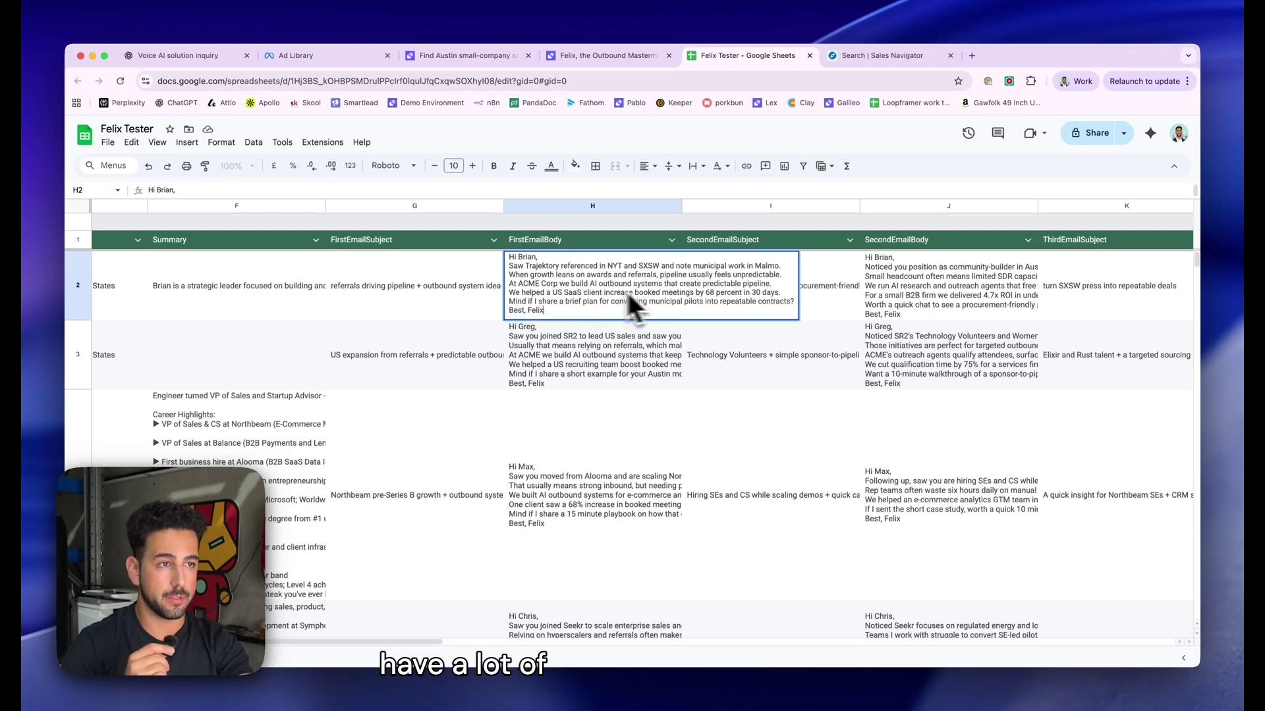
click(614, 393)
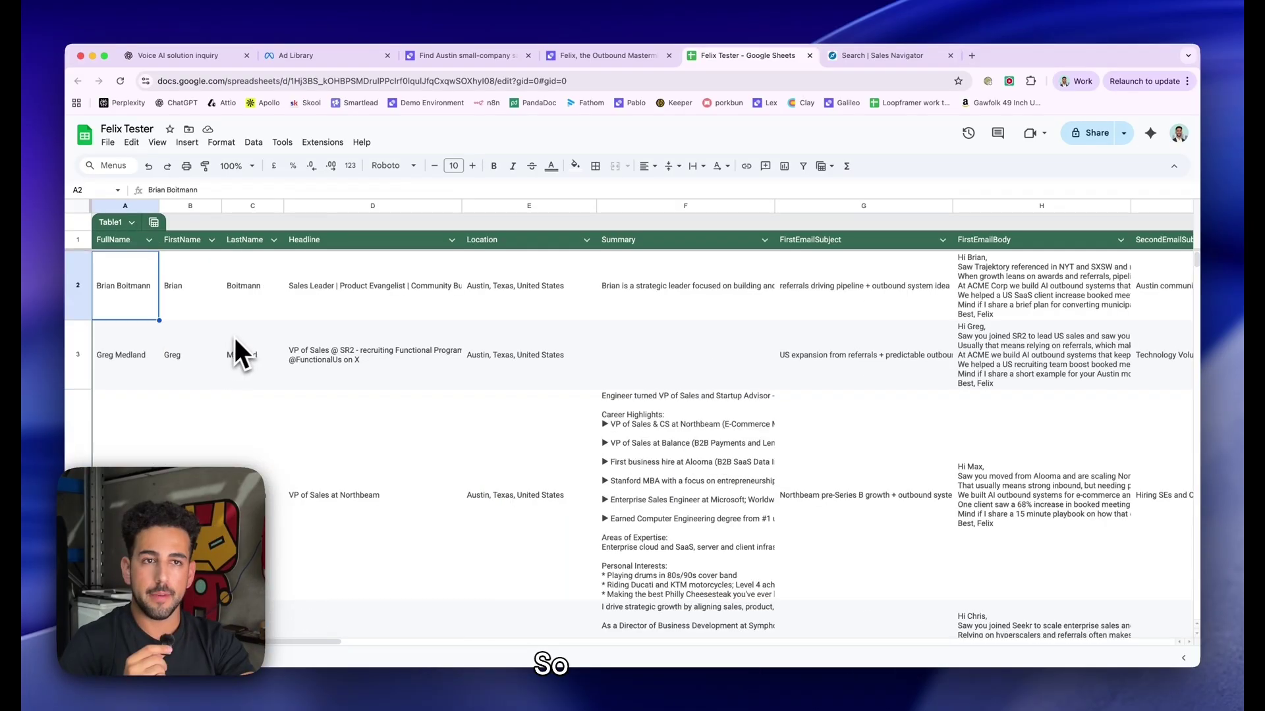
Scroll across the lead table to check the summaries and first, second and third email columns
scroll(239, 330, down, 5)
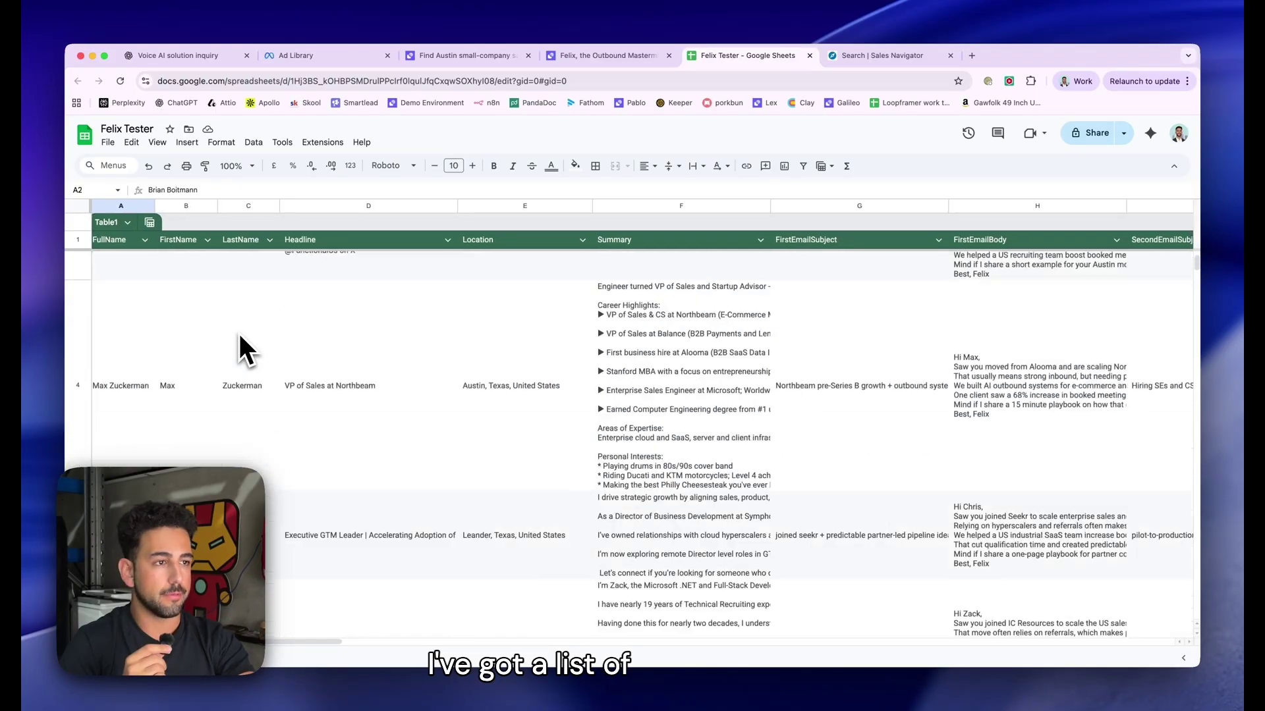
scroll(239, 331, up, 5)
scroll(239, 331, right, 5)
scroll(239, 330, right, 5)
scroll(239, 331, left, 7)
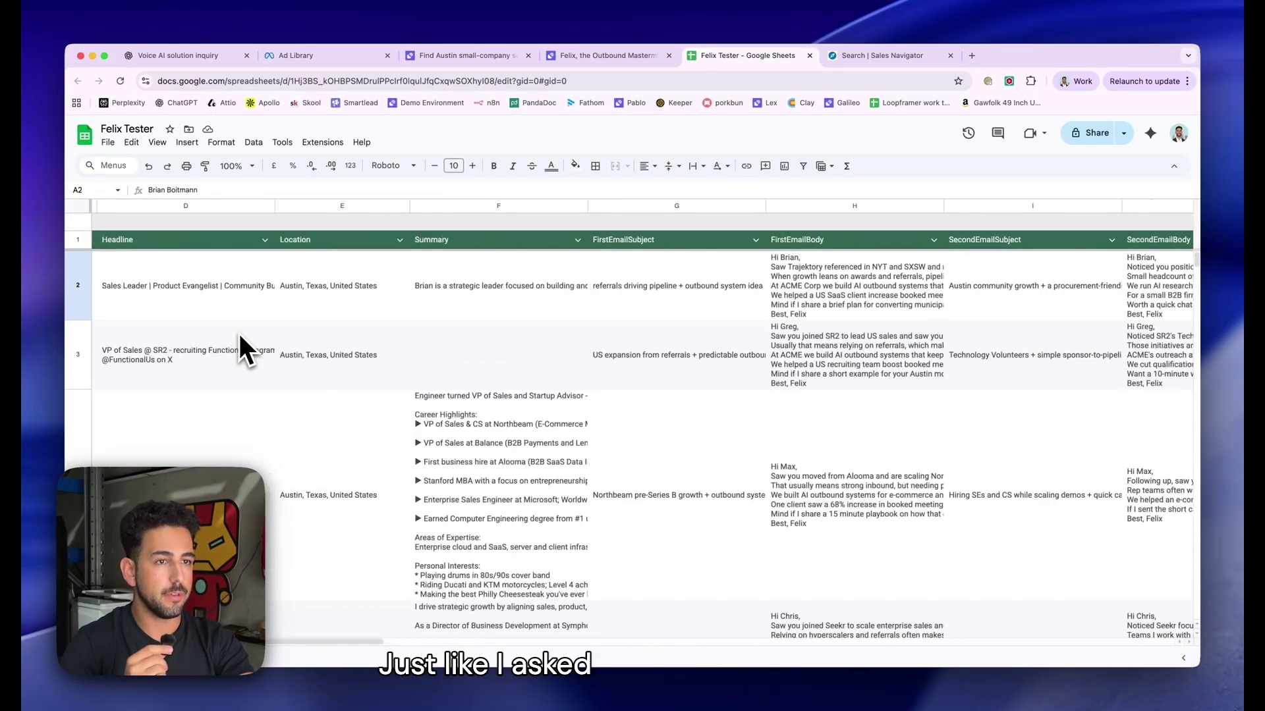
scroll(404, 400, left, 3)
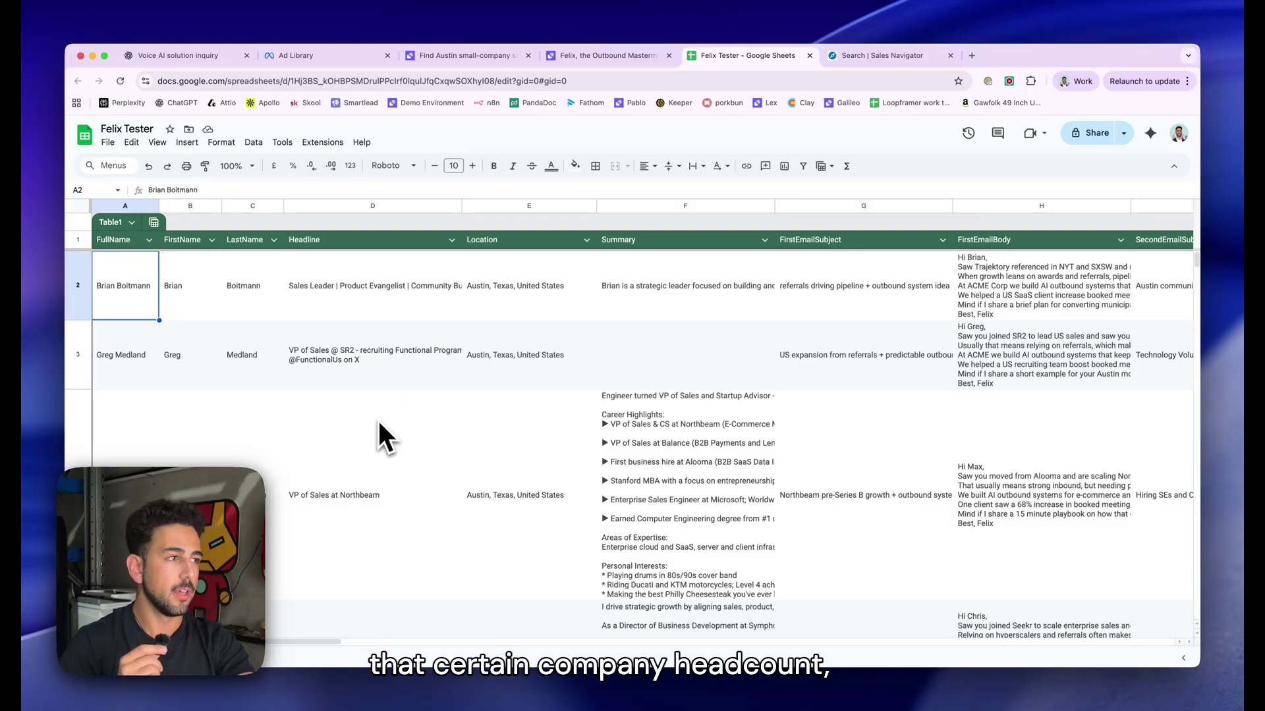
scroll(379, 422, right, 5)
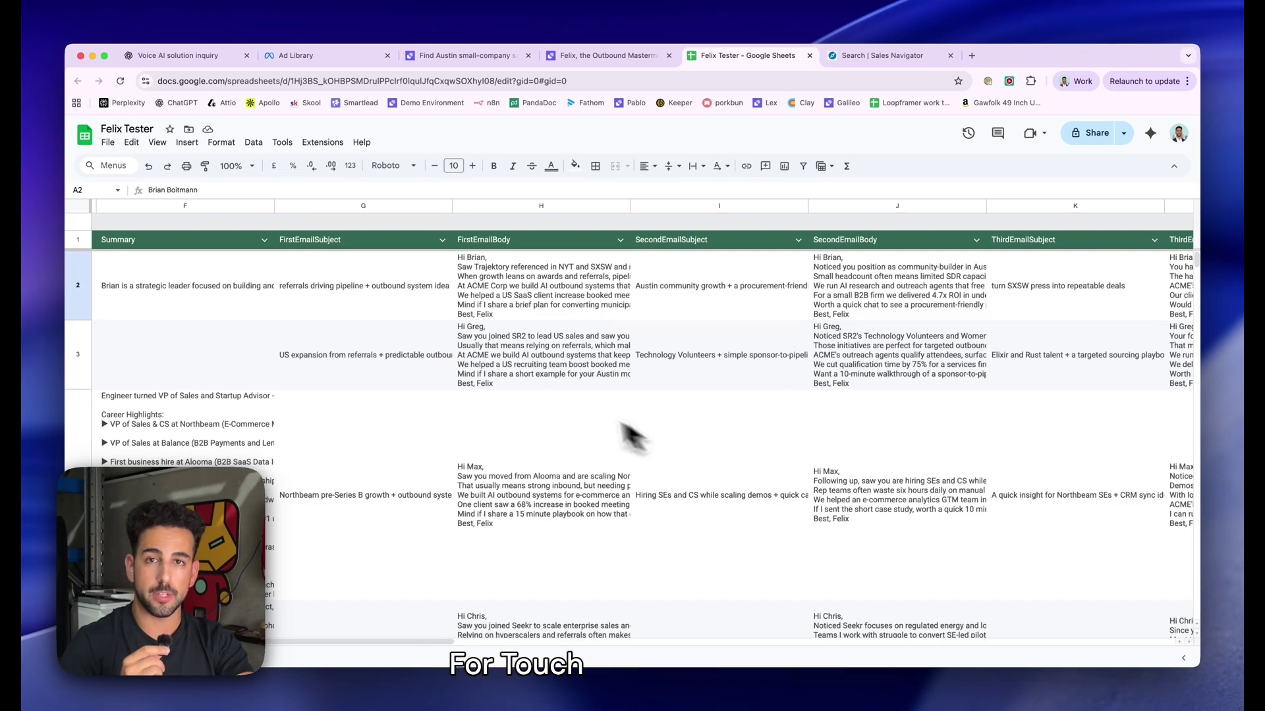
click(464, 56)
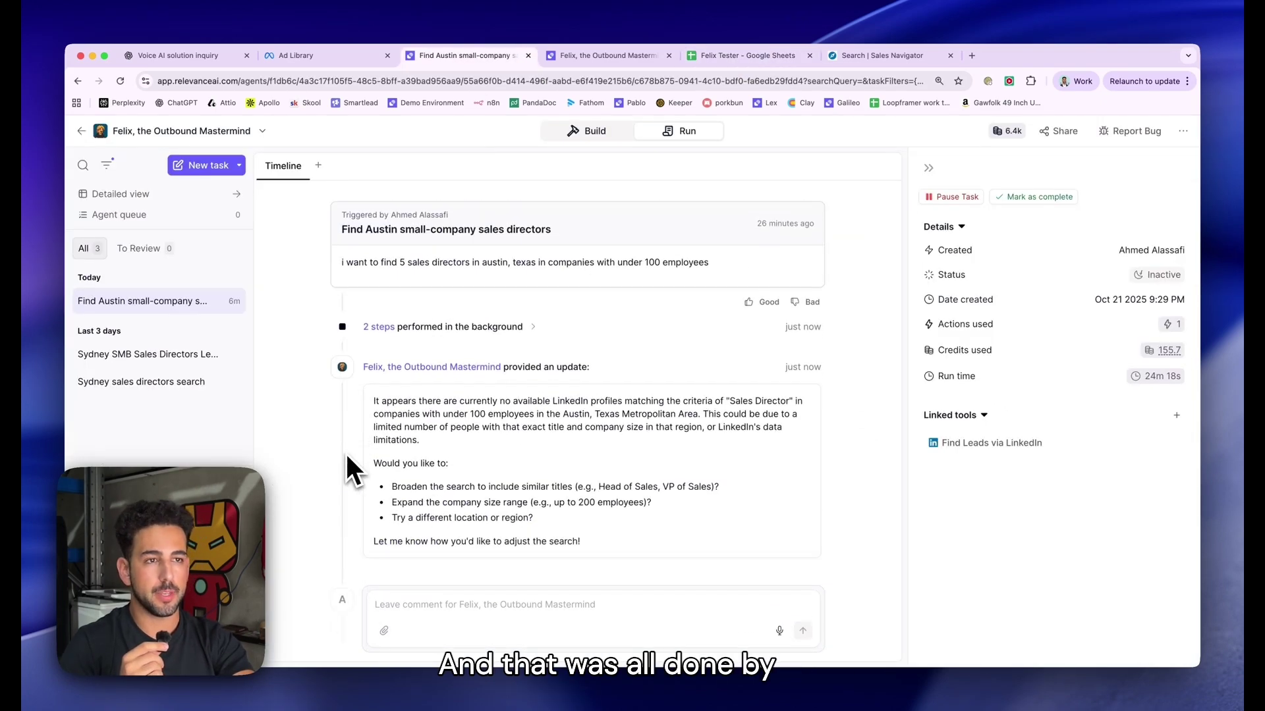